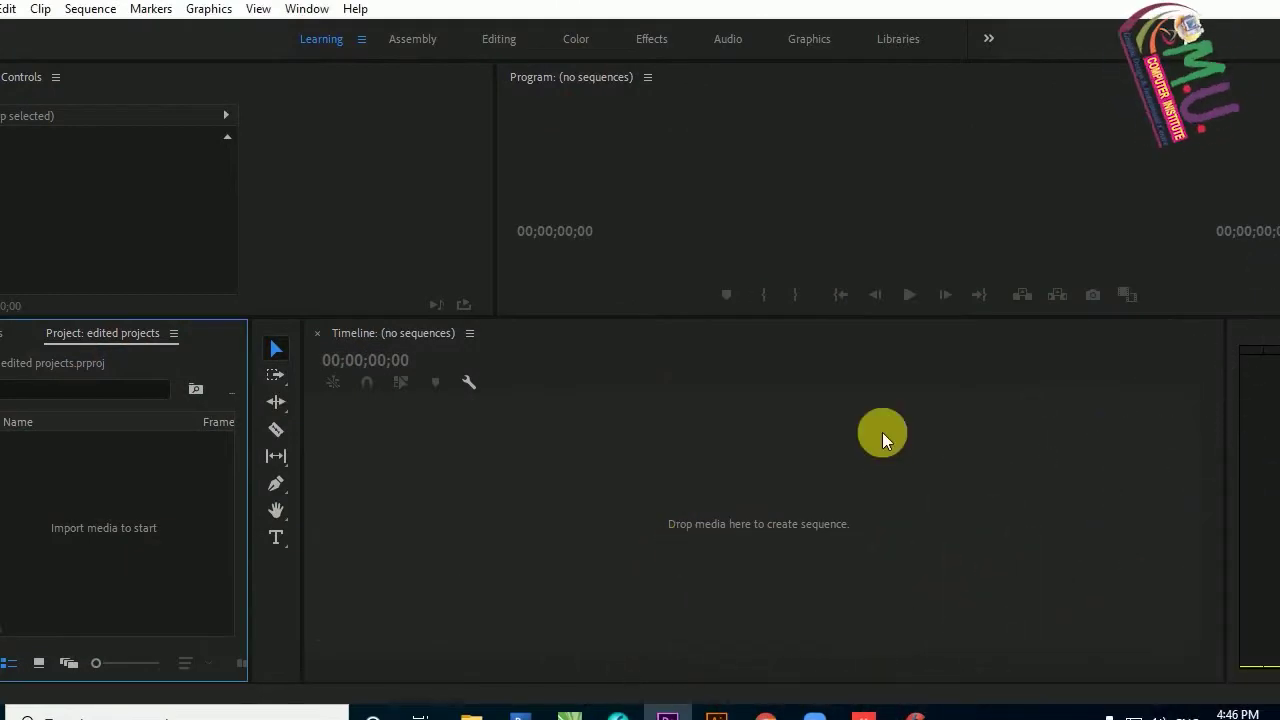
Widen the Effect Controls area and the Project panel while keeping the timeline wide.
left_click(889, 434)
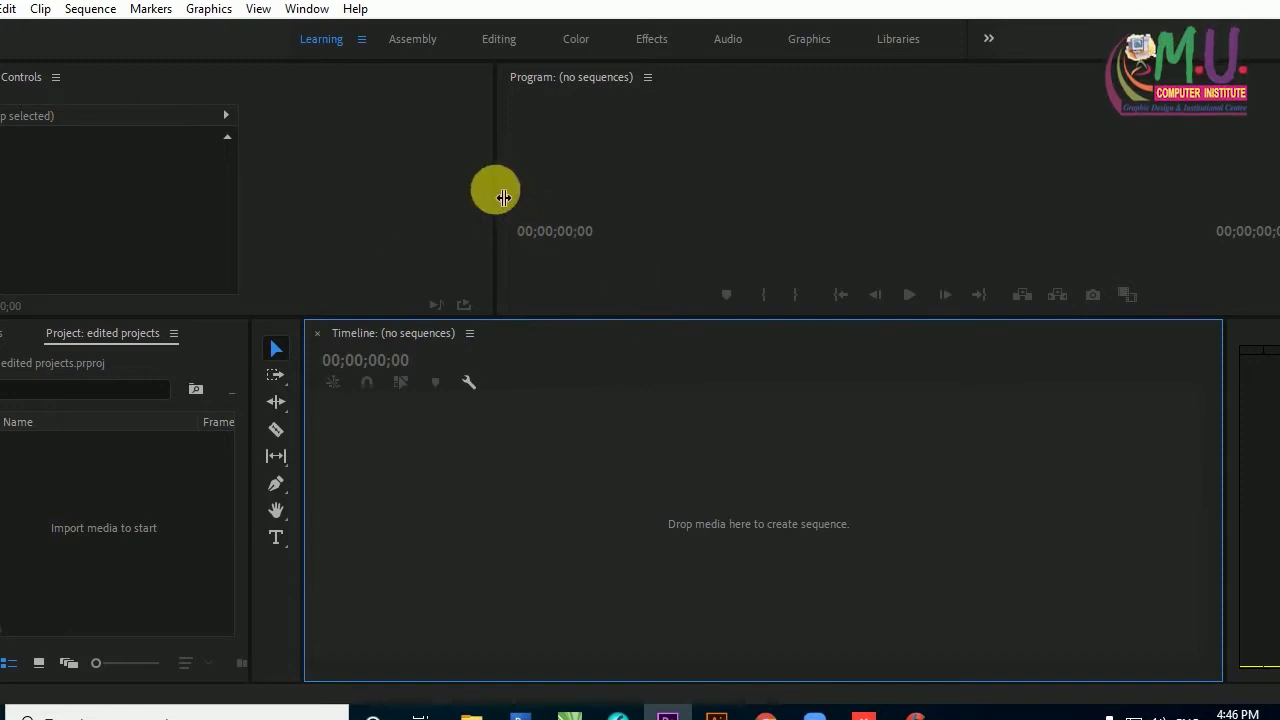
mouse_move(503, 197)
left_mouse_down()
mouse_move(614, 197)
mouse_move(594, 294)
mouse_move(614, 392)
left_mouse_up()
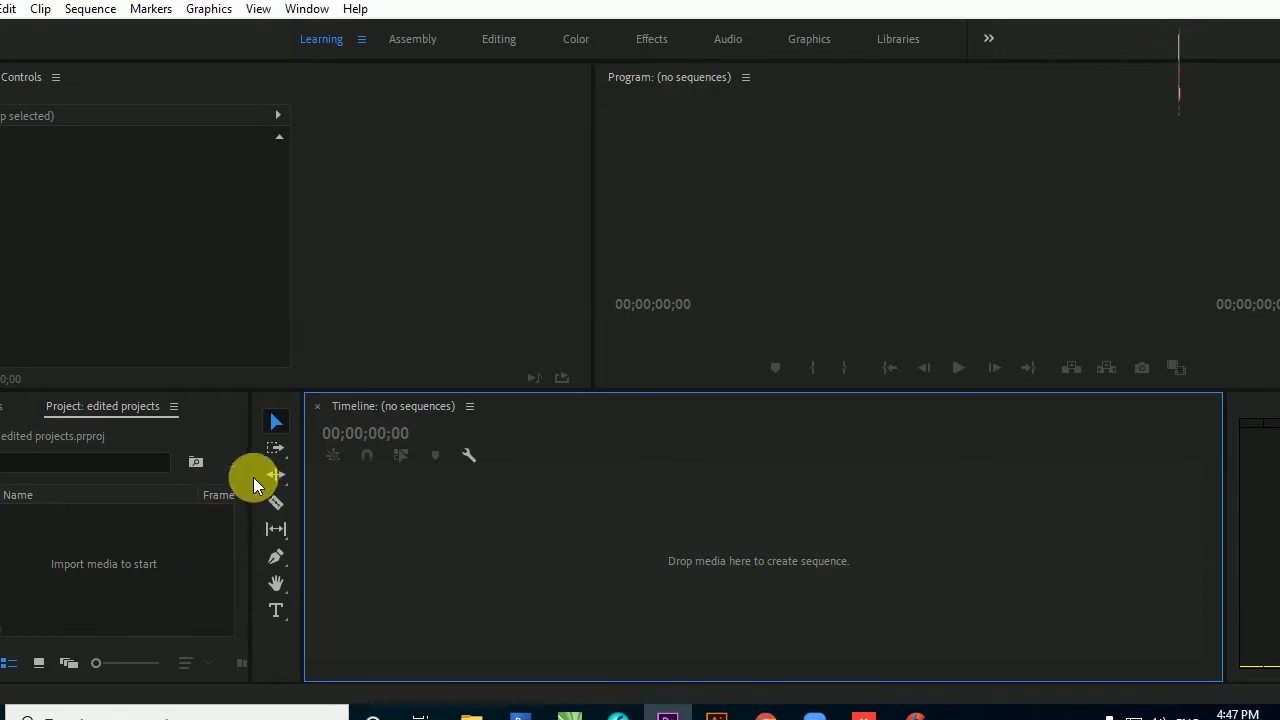
mouse_move(250, 478)
left_mouse_down()
mouse_move(383, 503)
mouse_move(328, 503)
left_mouse_up()
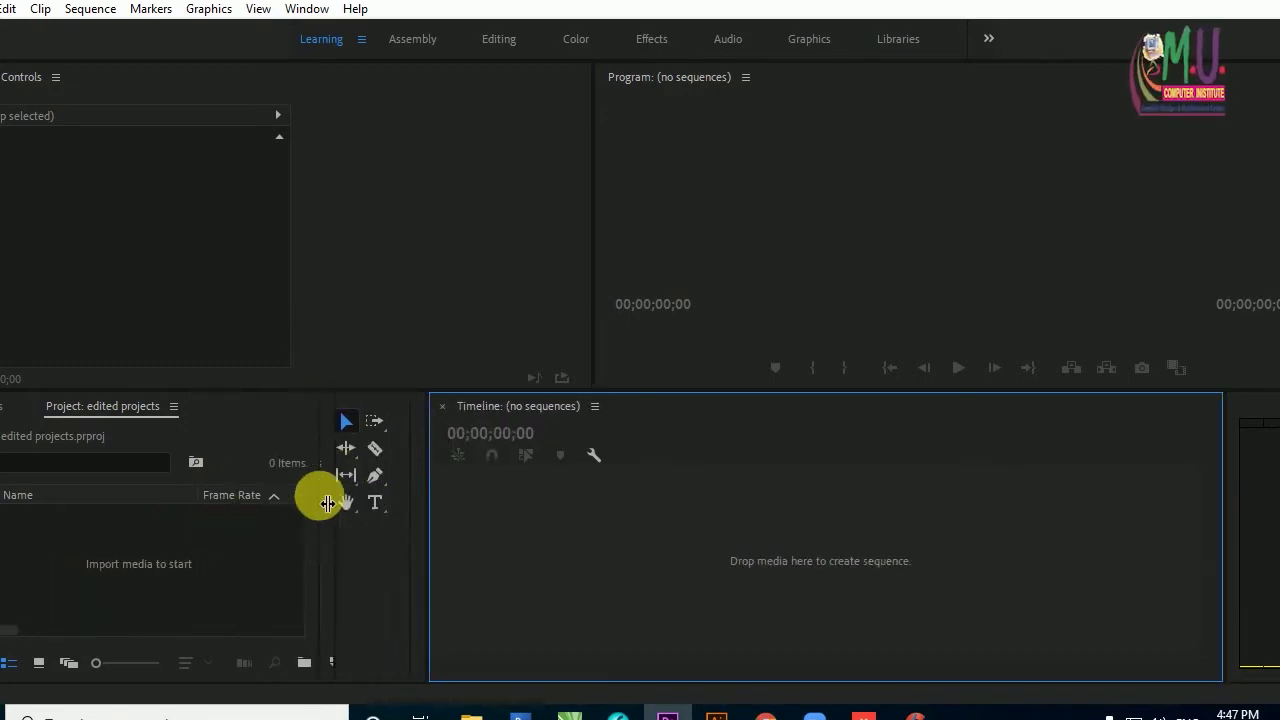
left_click_drag(428, 520, 373, 520)
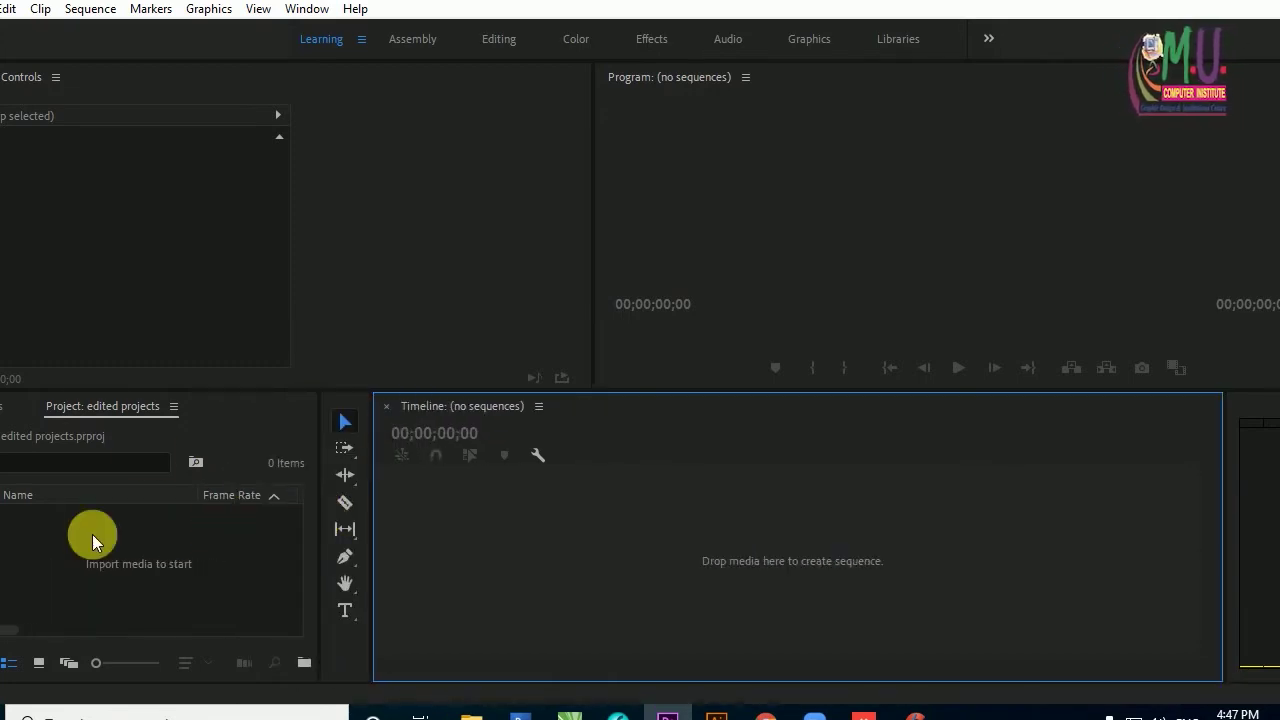
Raise the horizontal divider so the lower Project and Timeline area is taller.
left_click(22, 556)
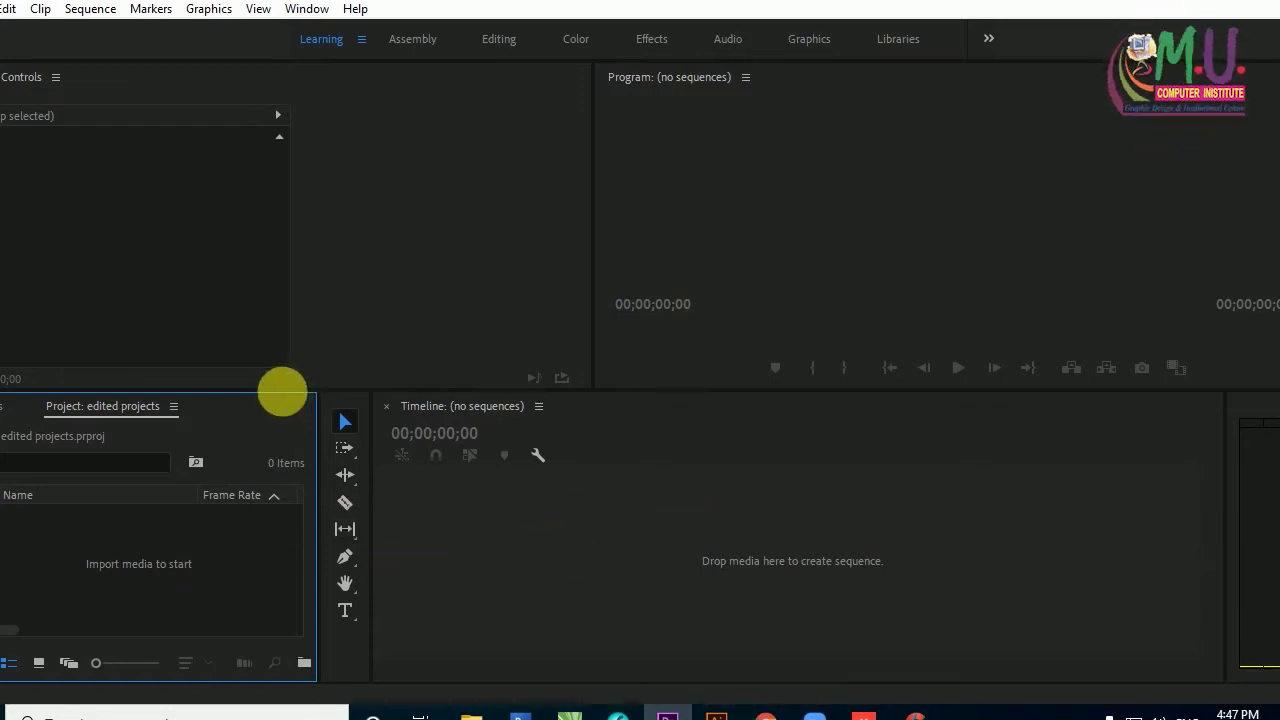
left_click_drag(291, 397, 294, 331)
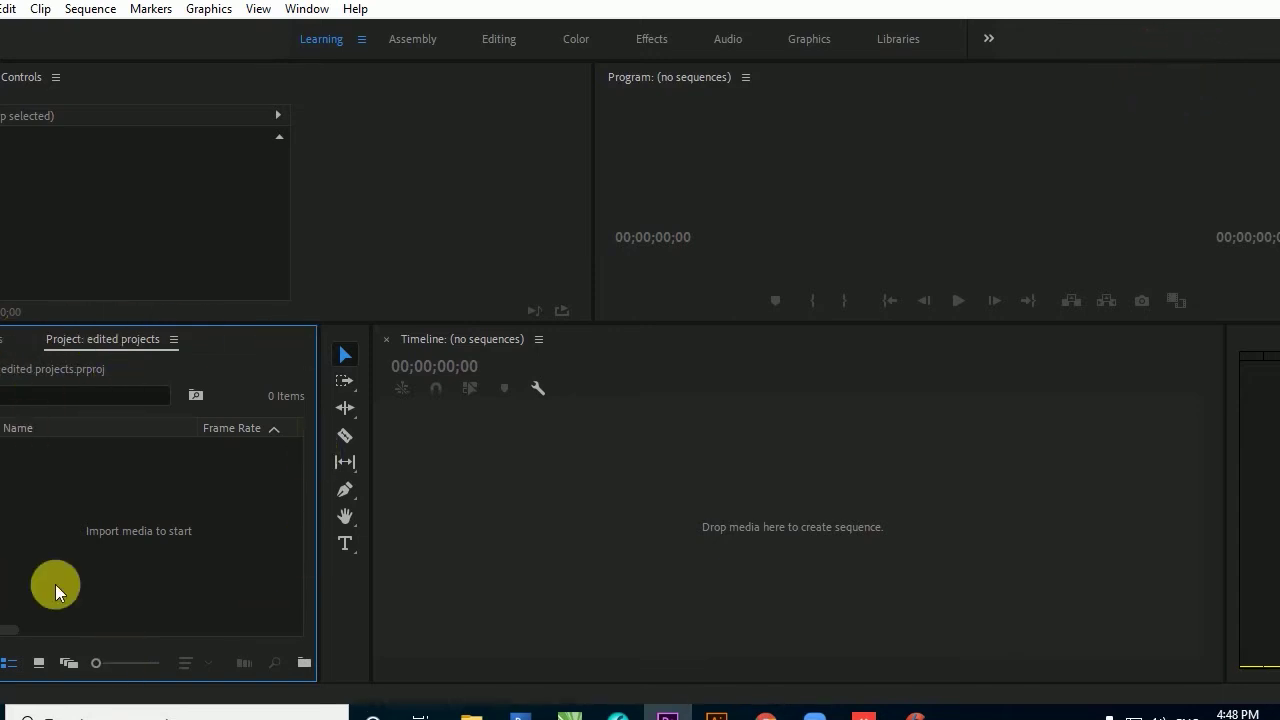
double_click(153, 492)
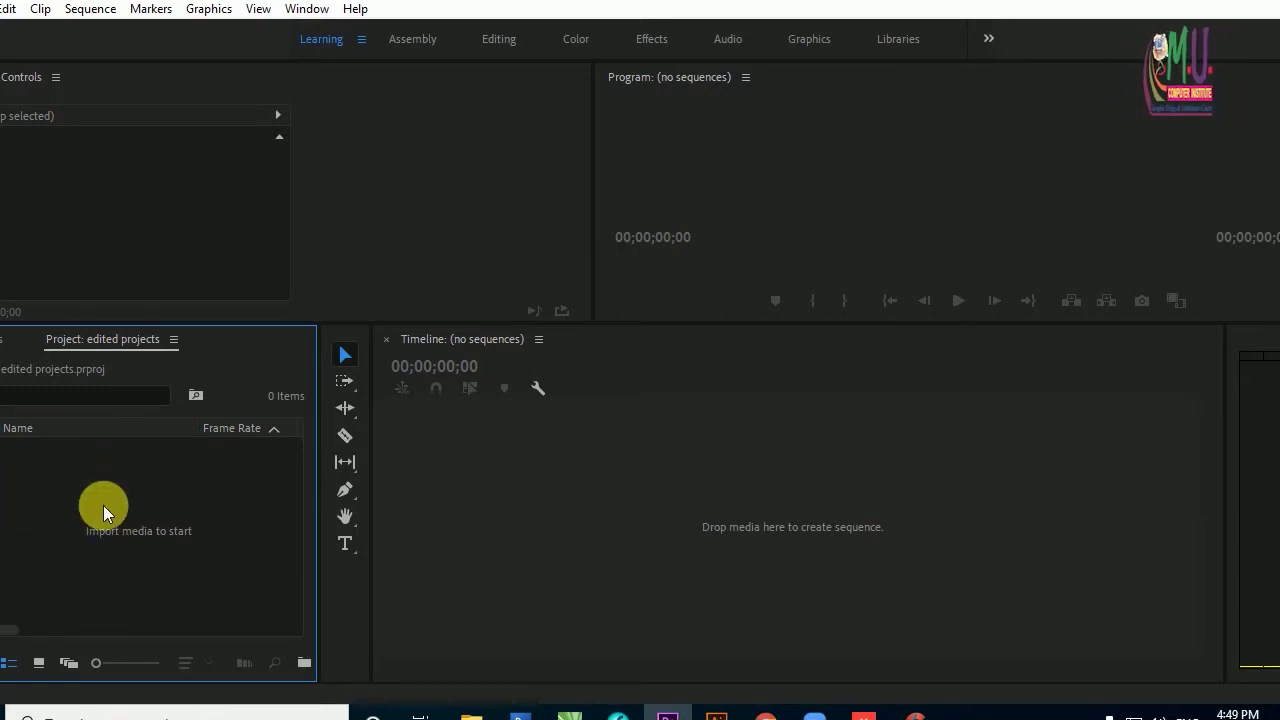
left_click(310, 9)
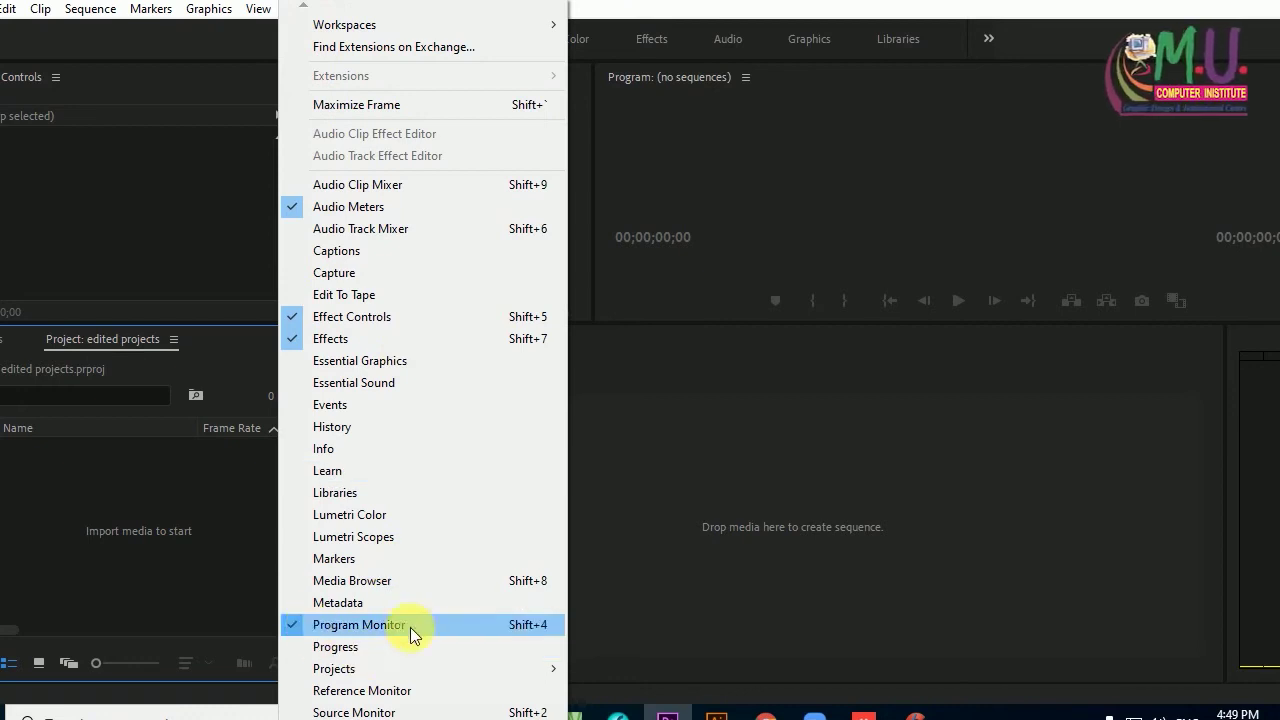
mouse_move(405, 669)
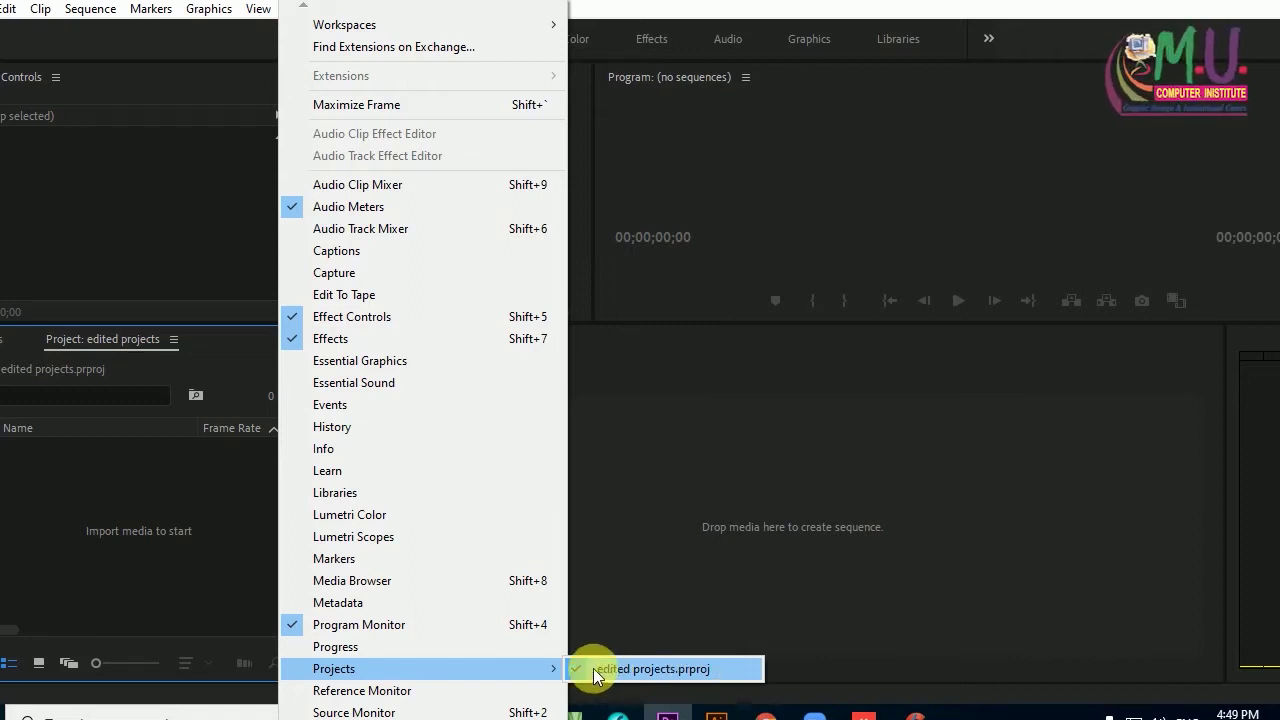
left_click(646, 429)
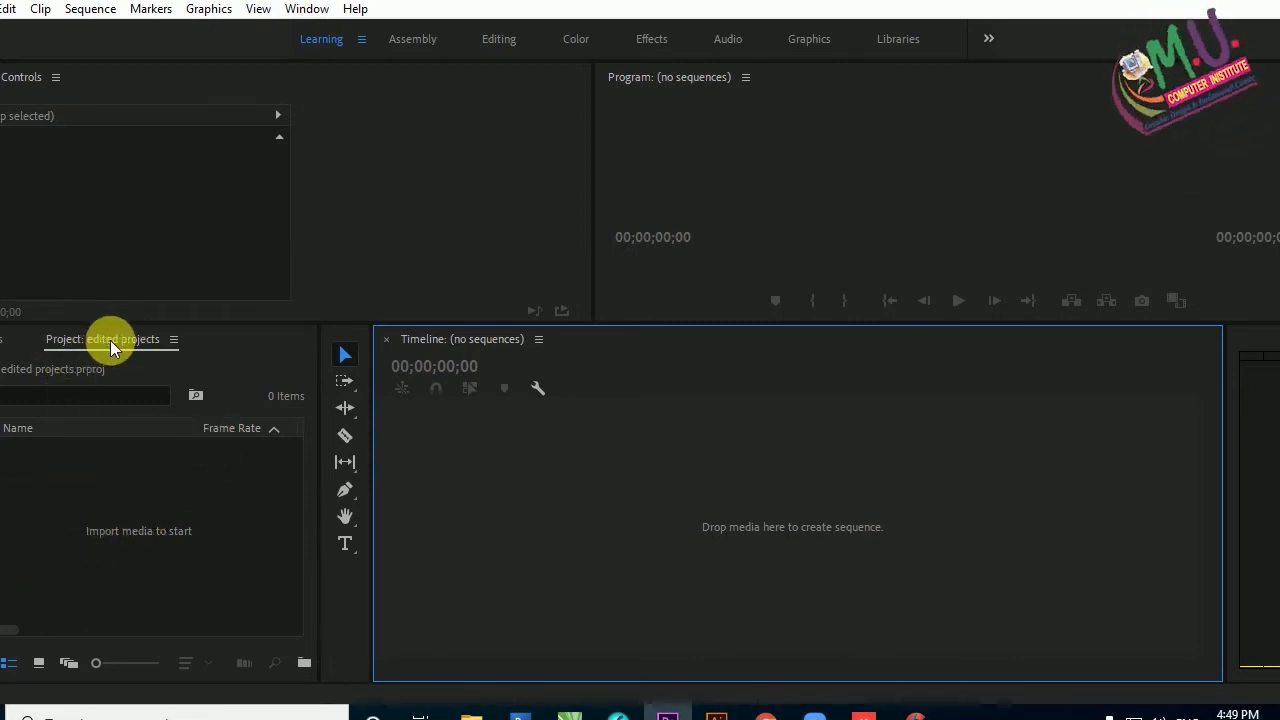
left_click(175, 340)
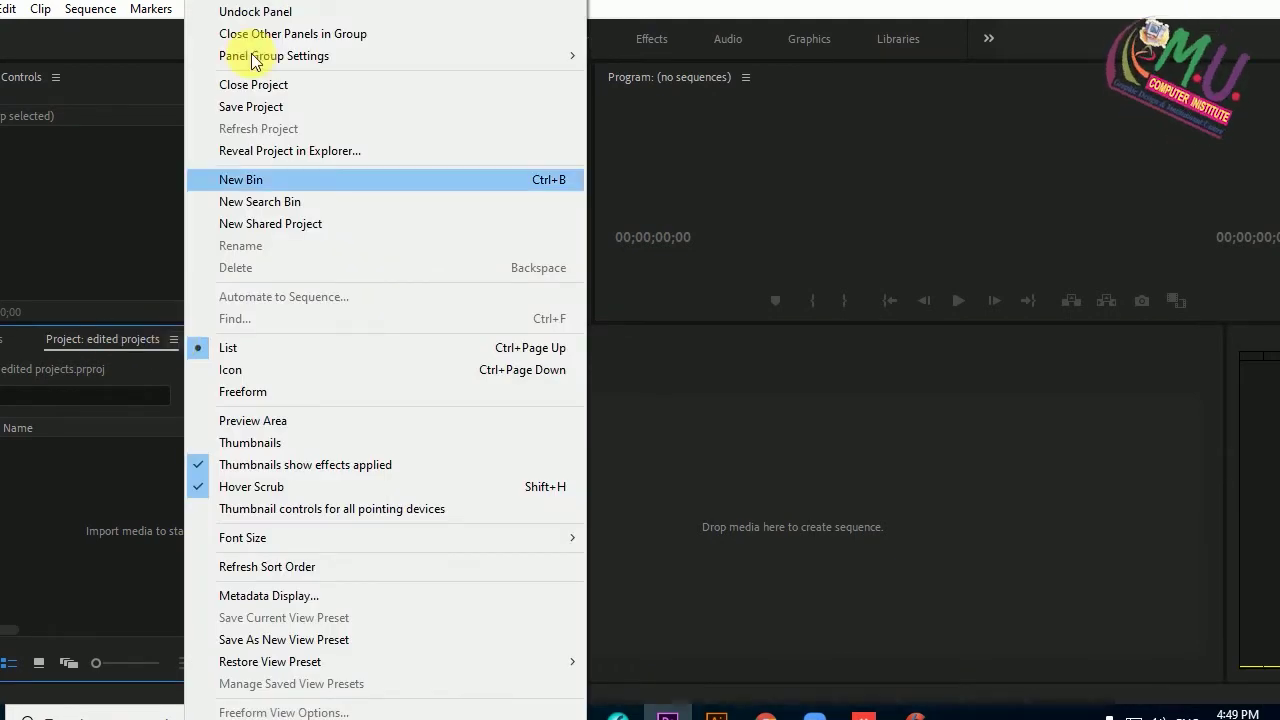
left_click(255, 11)
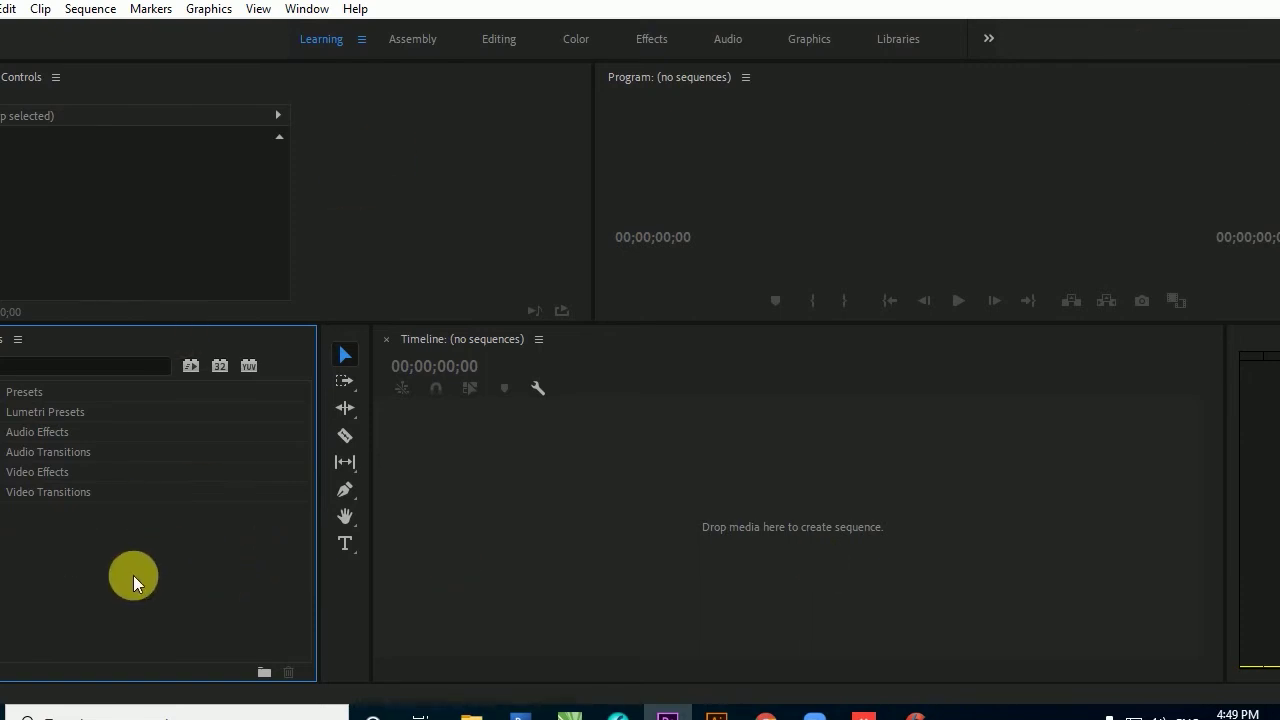
left_click(310, 8)
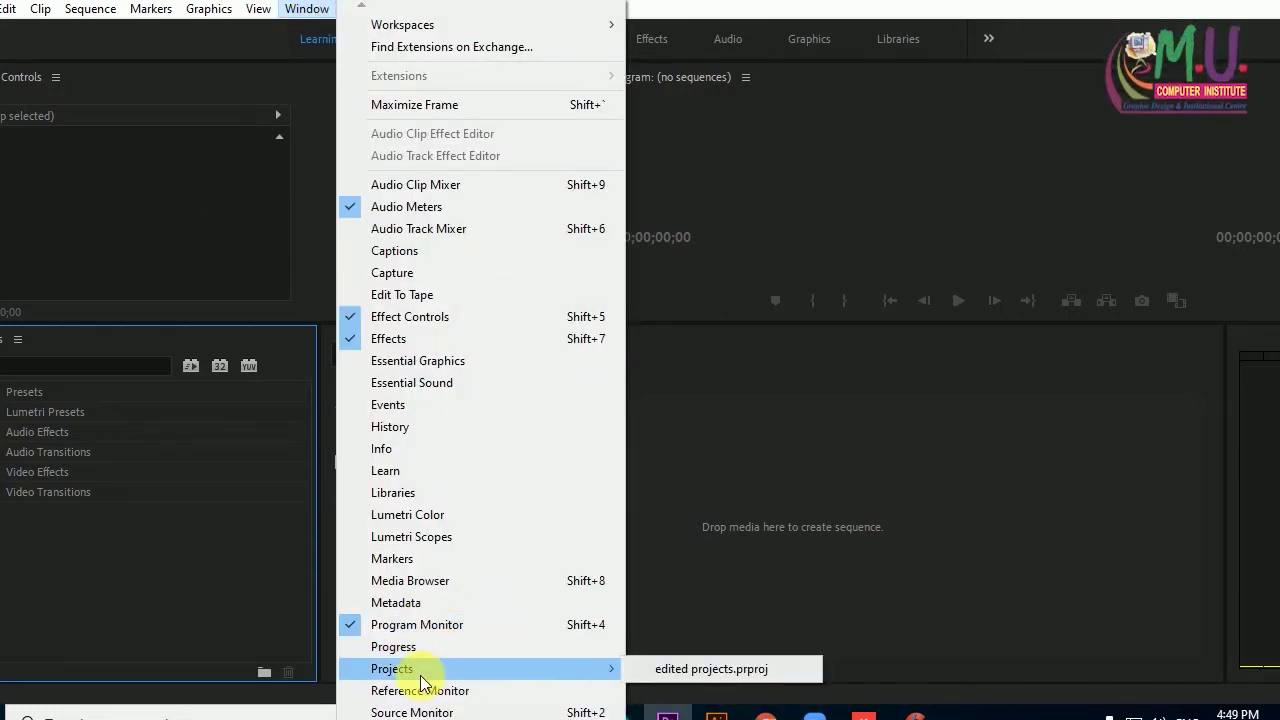
left_click(700, 672)
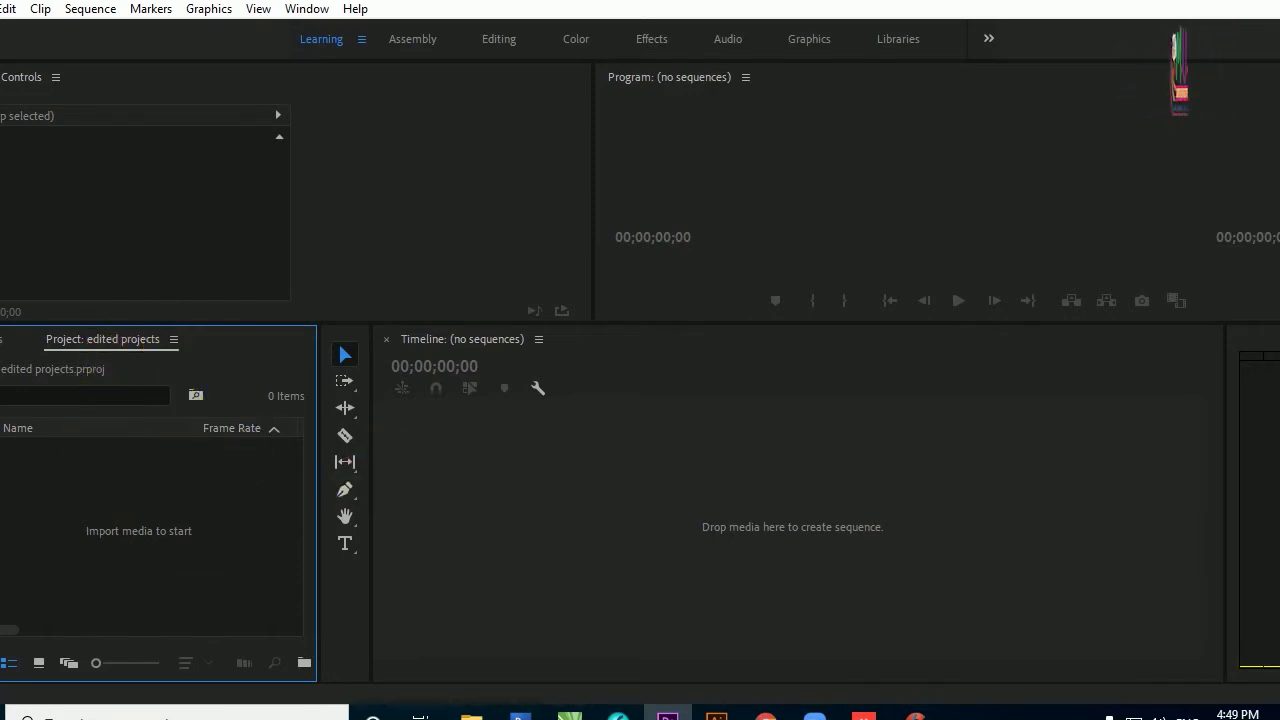
Undock the edited projects panel into a floating window and move it around the workspace.
left_click(174, 340)
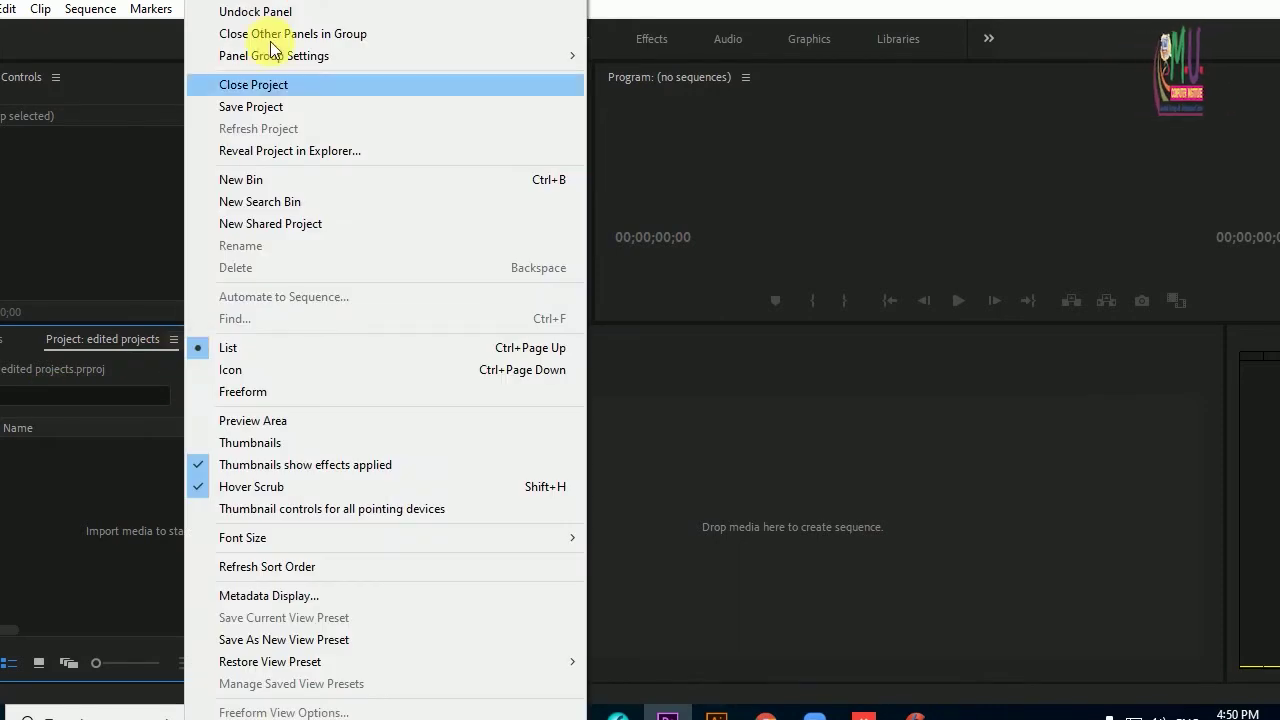
left_click(268, 11)
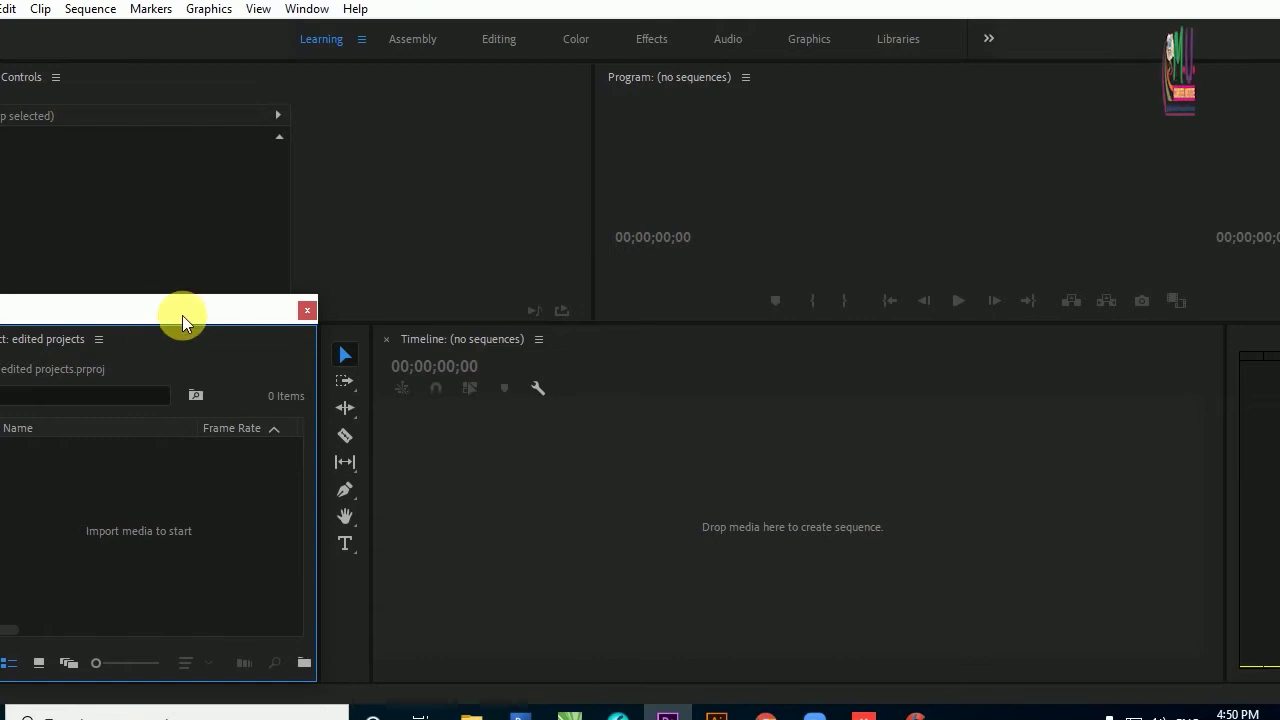
mouse_move(182, 315)
left_mouse_down()
mouse_move(388, 303)
mouse_move(584, 205)
left_mouse_up()
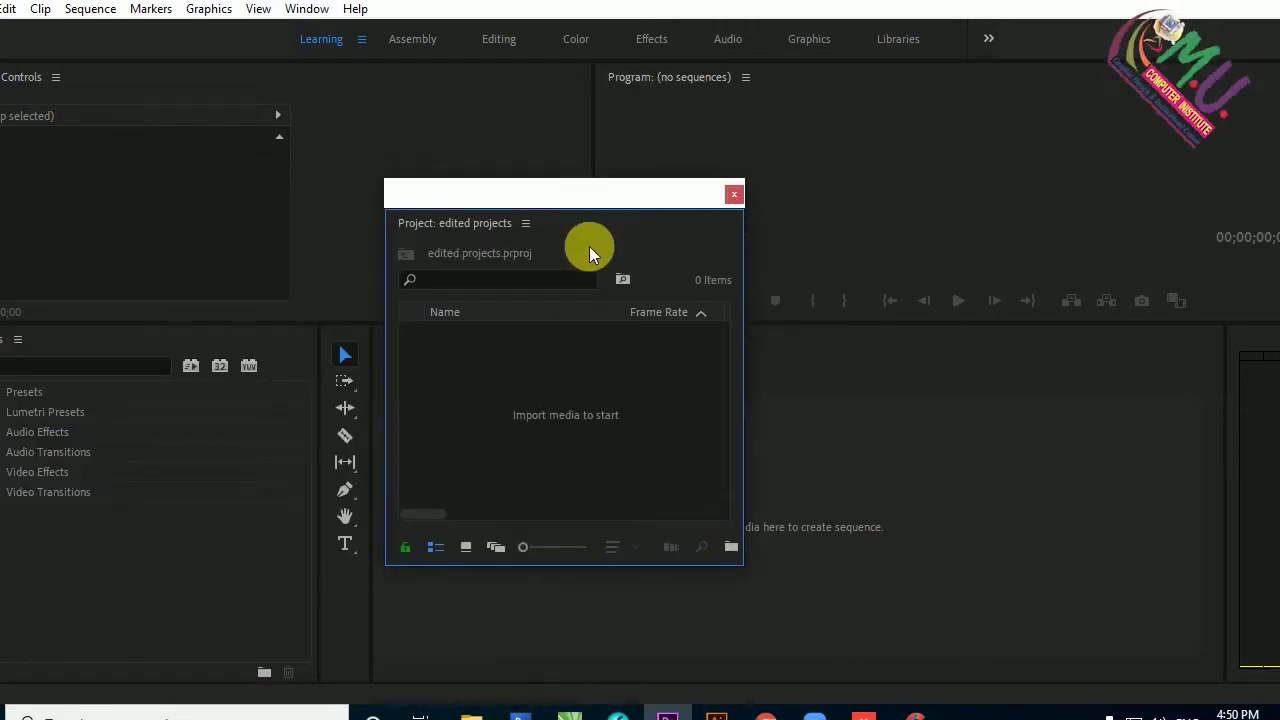
mouse_move(390, 193)
left_mouse_down()
mouse_move(40, 89)
mouse_move(131, 214)
mouse_move(402, 219)
left_mouse_up()
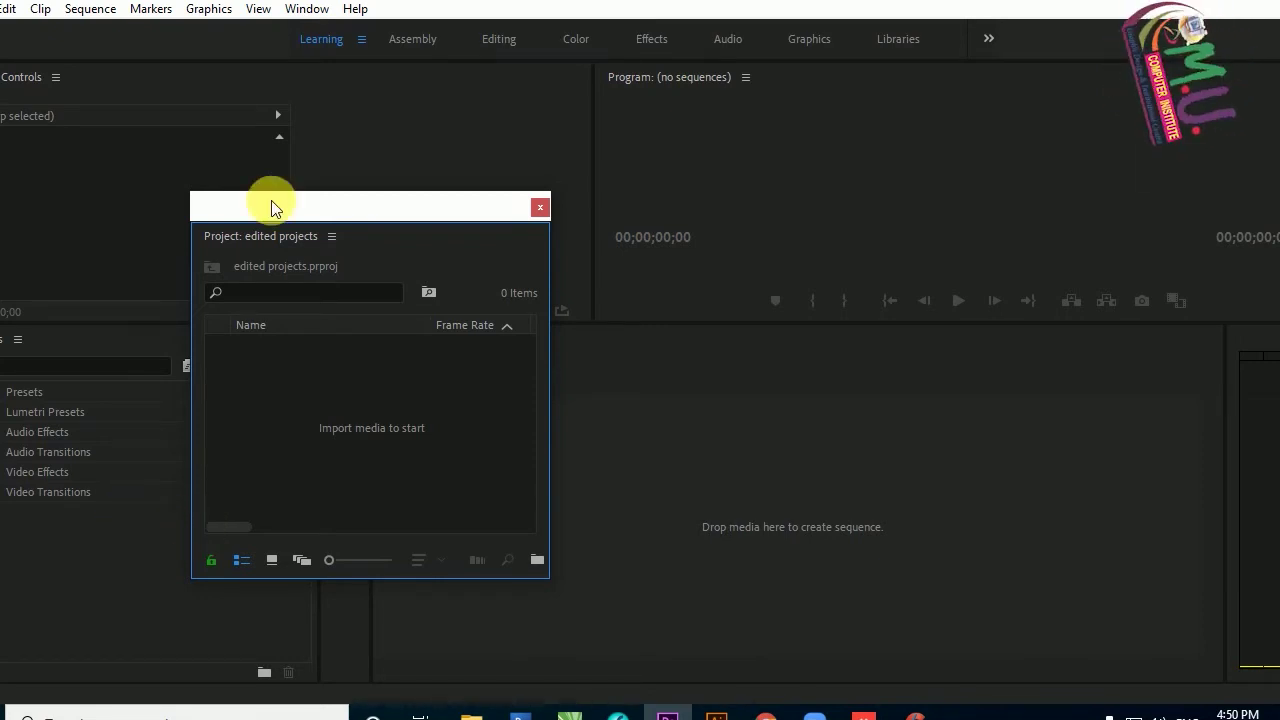
left_click_drag(275, 207, 635, 276)
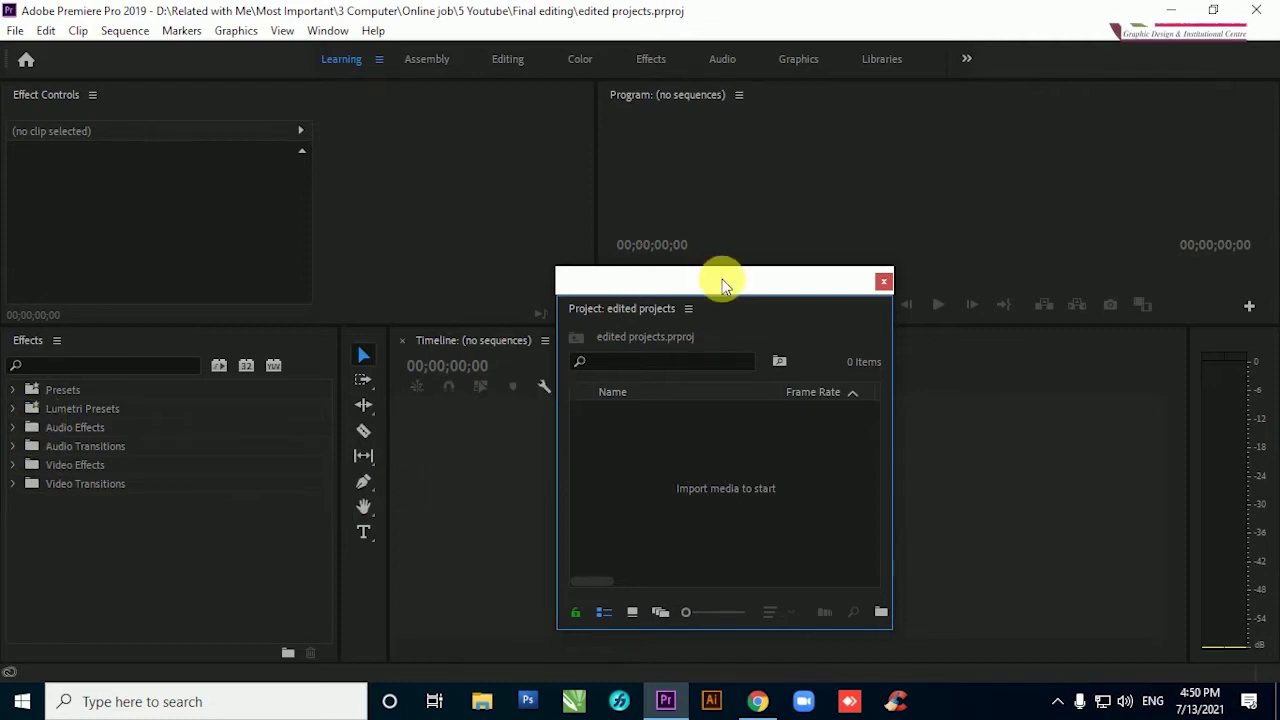
left_click_drag(723, 278, 546, 212)
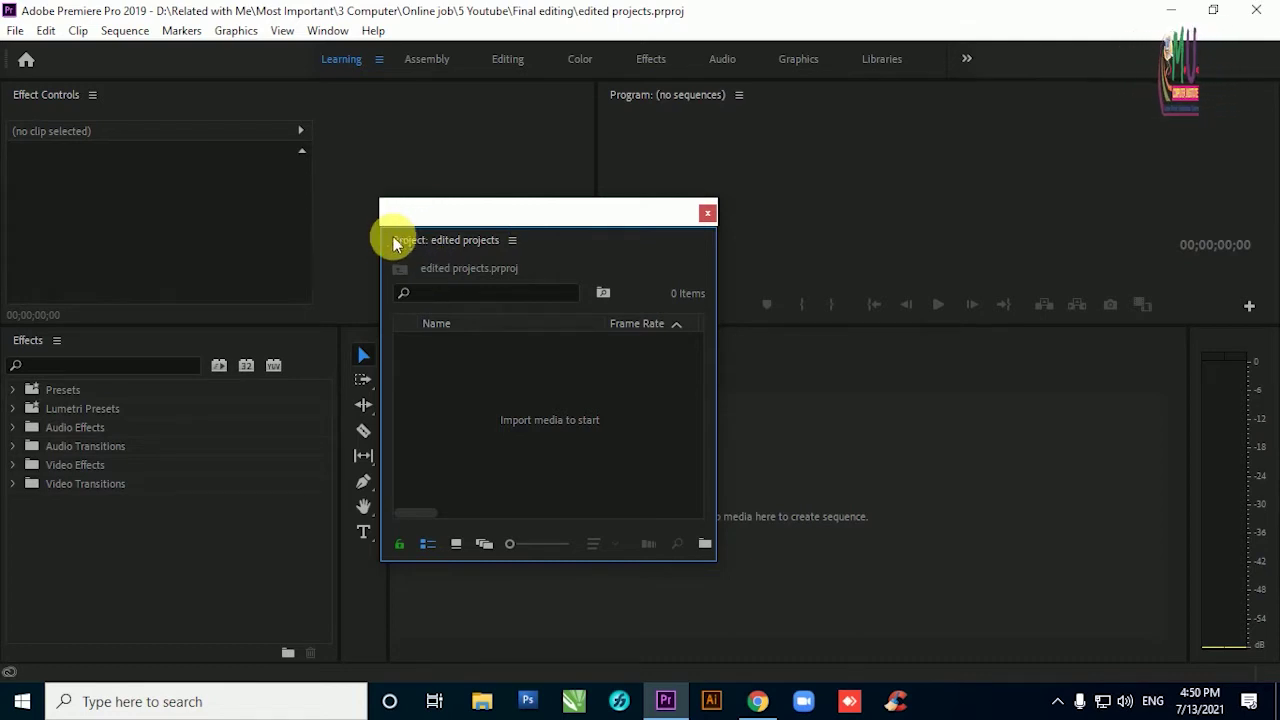
mouse_move(395, 243)
left_mouse_down()
mouse_move(409, 380)
mouse_move(357, 417)
mouse_move(383, 414)
mouse_move(406, 432)
left_mouse_up()
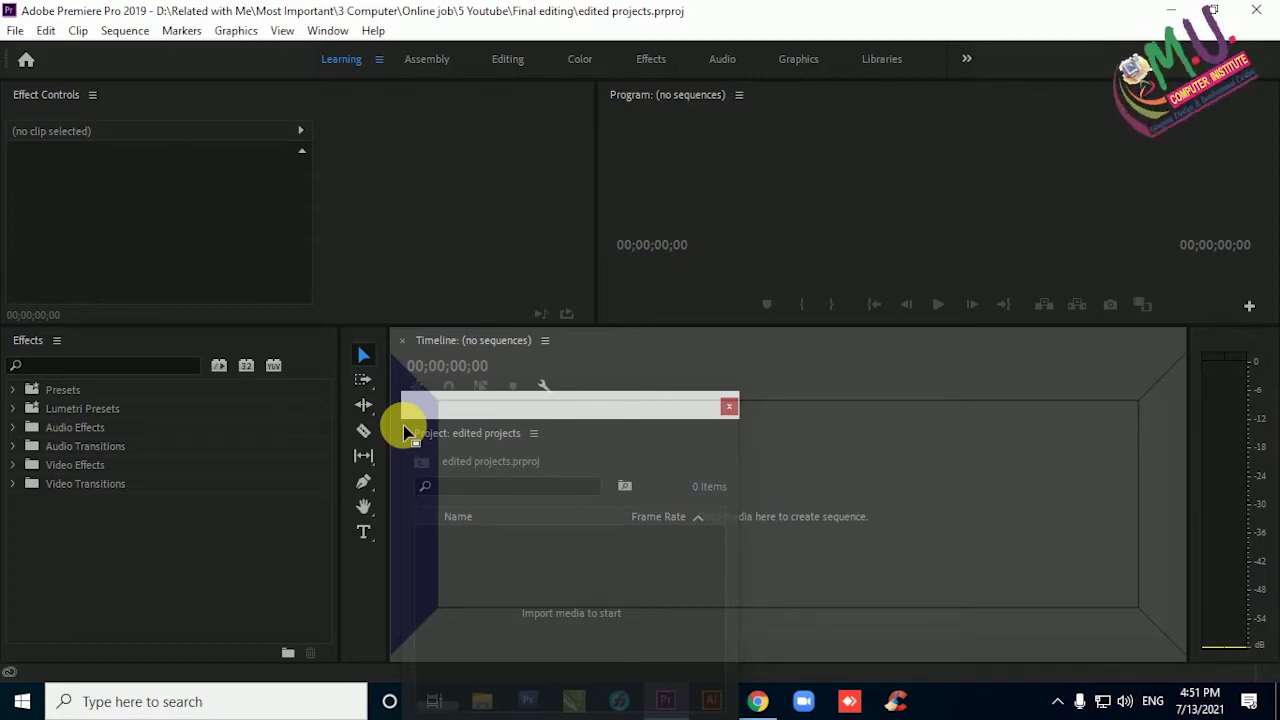
Dock the Project panel at the lower left and rebalance its width against Effects and the tools.
mouse_move(403, 425)
left_mouse_down()
mouse_move(700, 378)
mouse_move(690, 638)
mouse_move(1183, 548)
mouse_move(180, 488)
mouse_move(28, 460)
left_mouse_up()
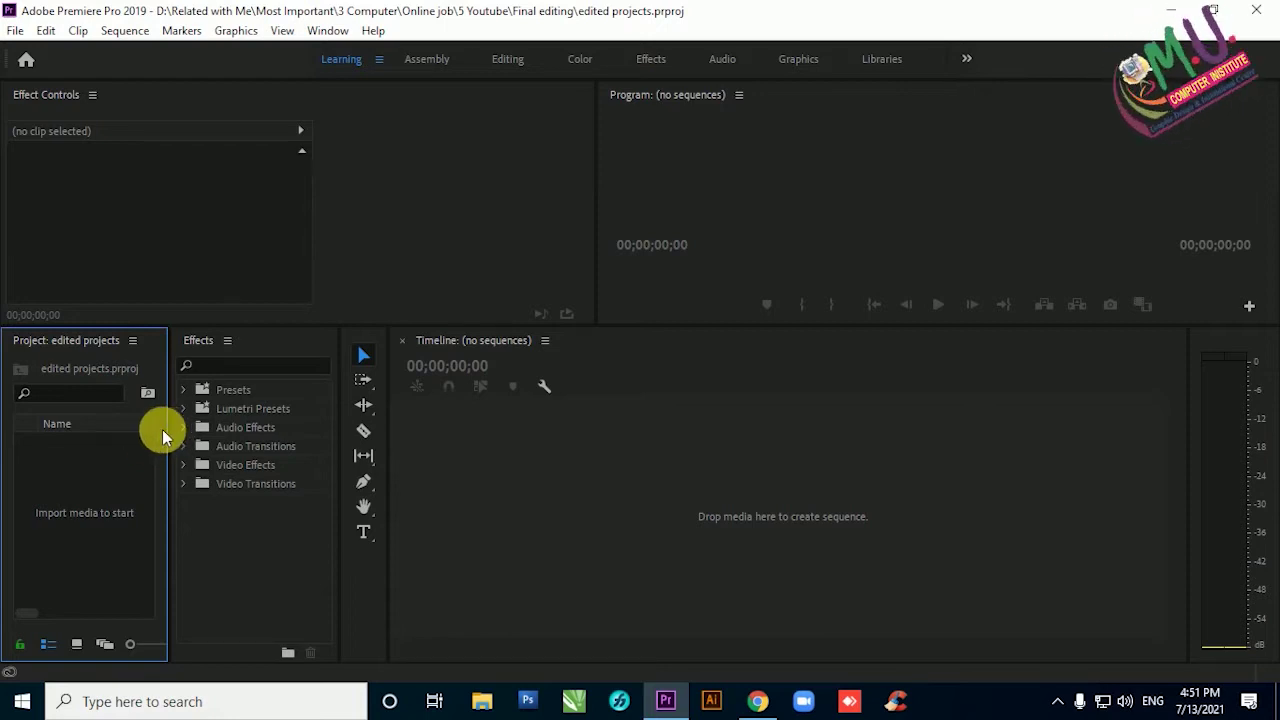
mouse_move(170, 430)
left_mouse_down()
mouse_move(240, 450)
mouse_move(223, 483)
left_mouse_up()
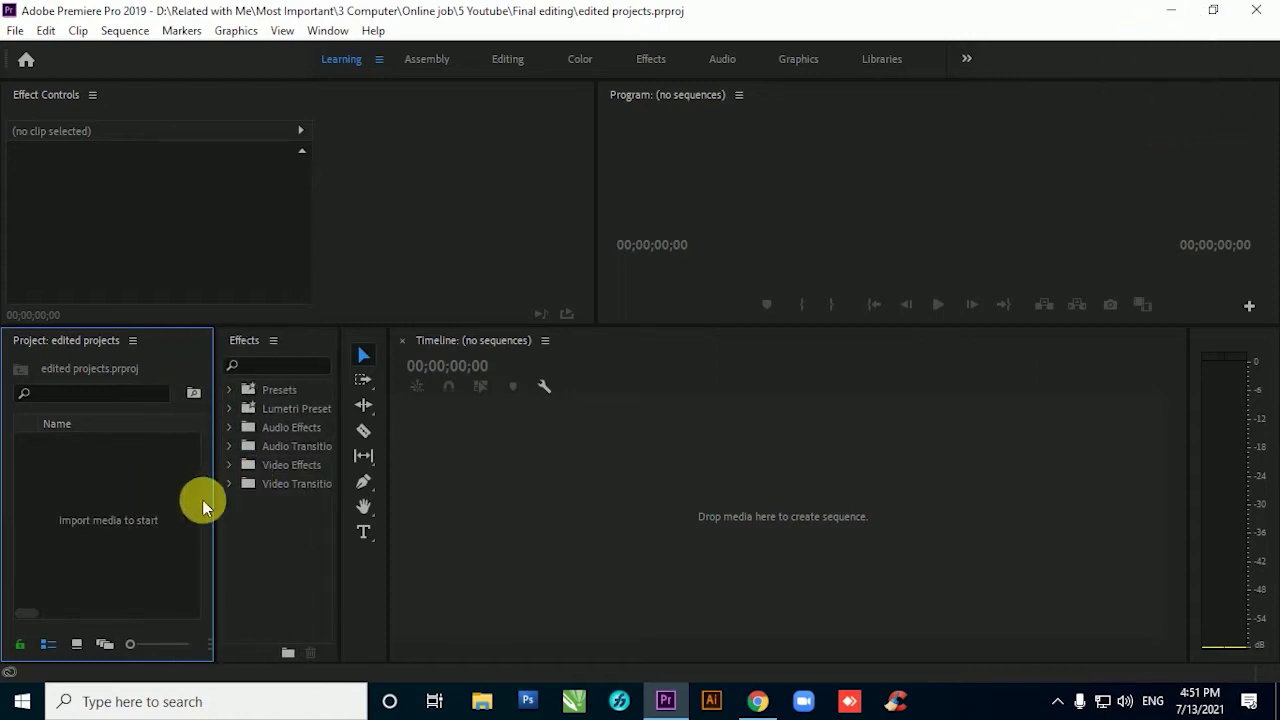
mouse_move(222, 428)
left_mouse_down()
mouse_move(159, 443)
mouse_move(199, 443)
left_mouse_up()
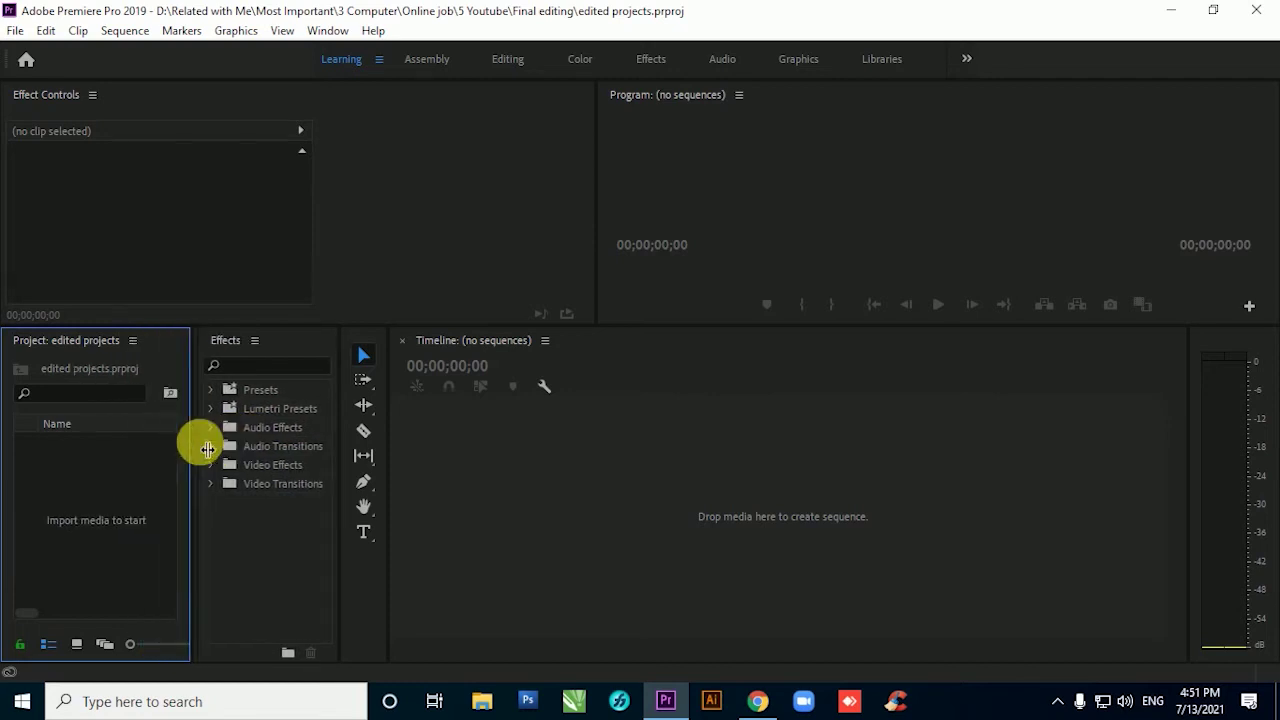
mouse_move(347, 470)
left_mouse_down()
mouse_move(234, 472)
mouse_move(329, 480)
left_mouse_up()
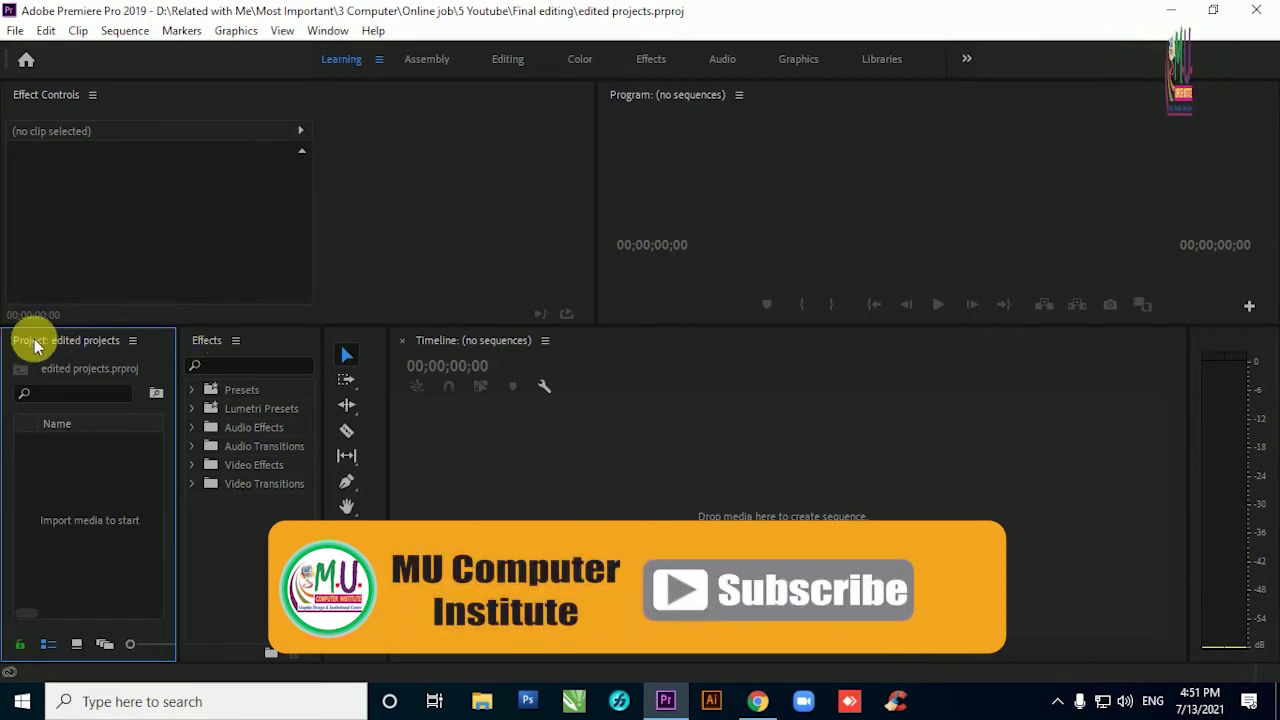
Merge Effects into the Project panel group with the project tab first, then readjust the panel width.
left_click_drag(171, 344, 163, 344)
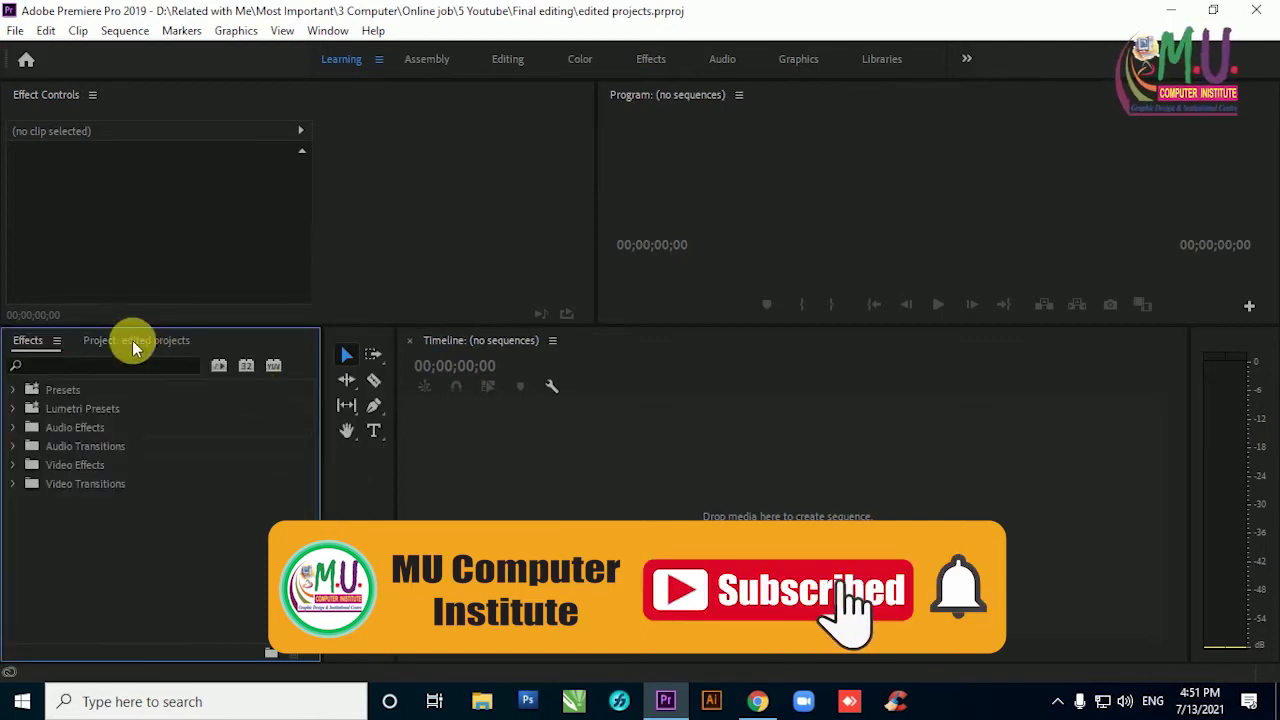
left_click(140, 350)
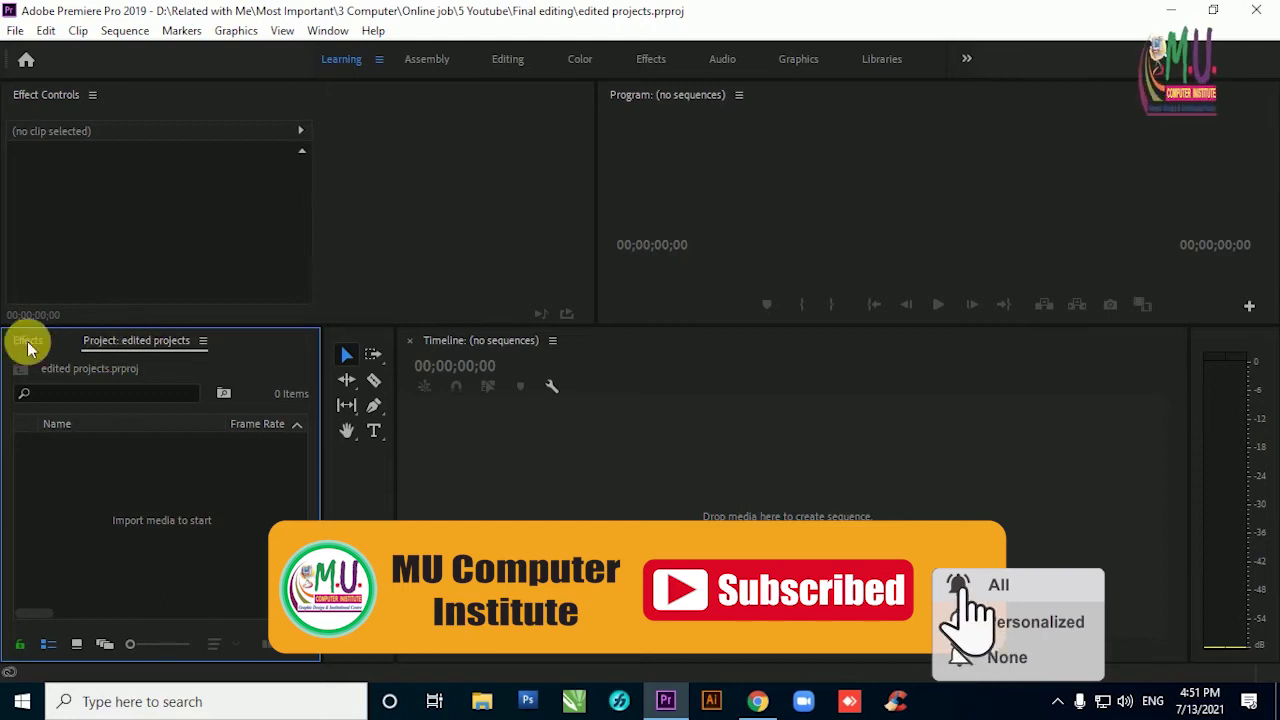
left_click(26, 342)
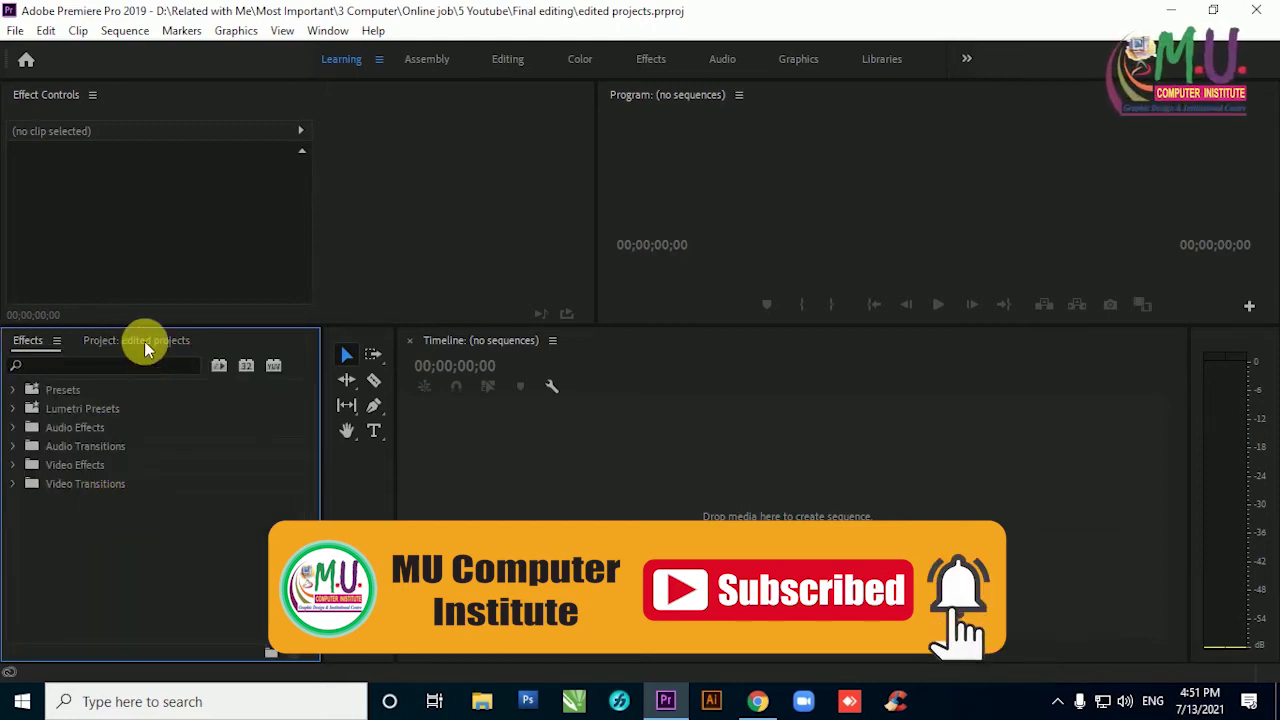
left_click(144, 341)
left_click_drag(144, 341, 57, 337)
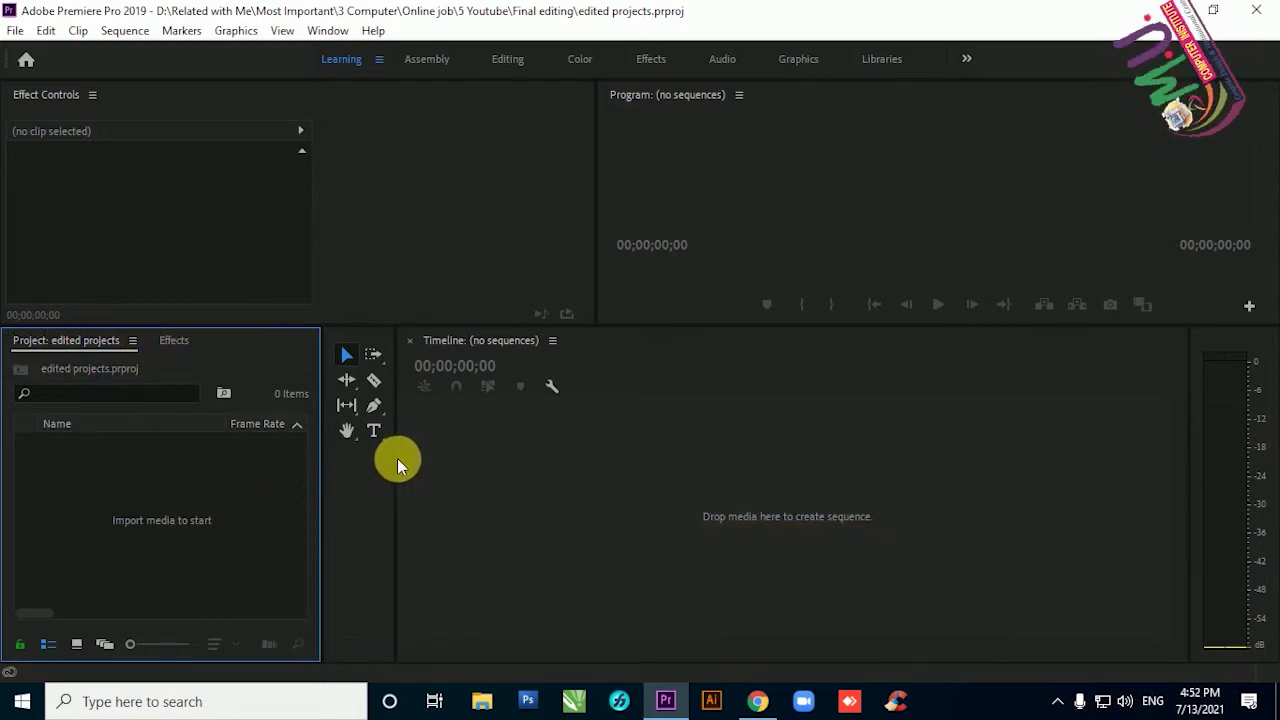
left_click_drag(401, 465, 262, 458)
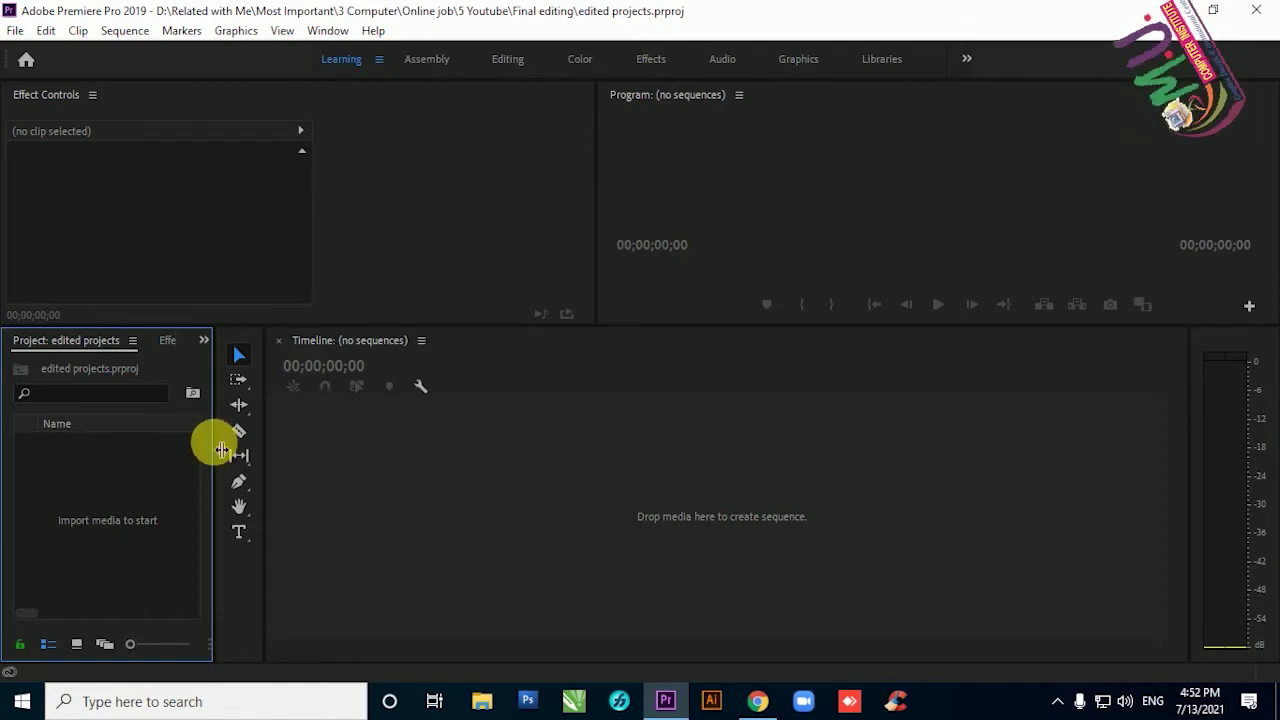
left_click_drag(215, 443, 262, 446)
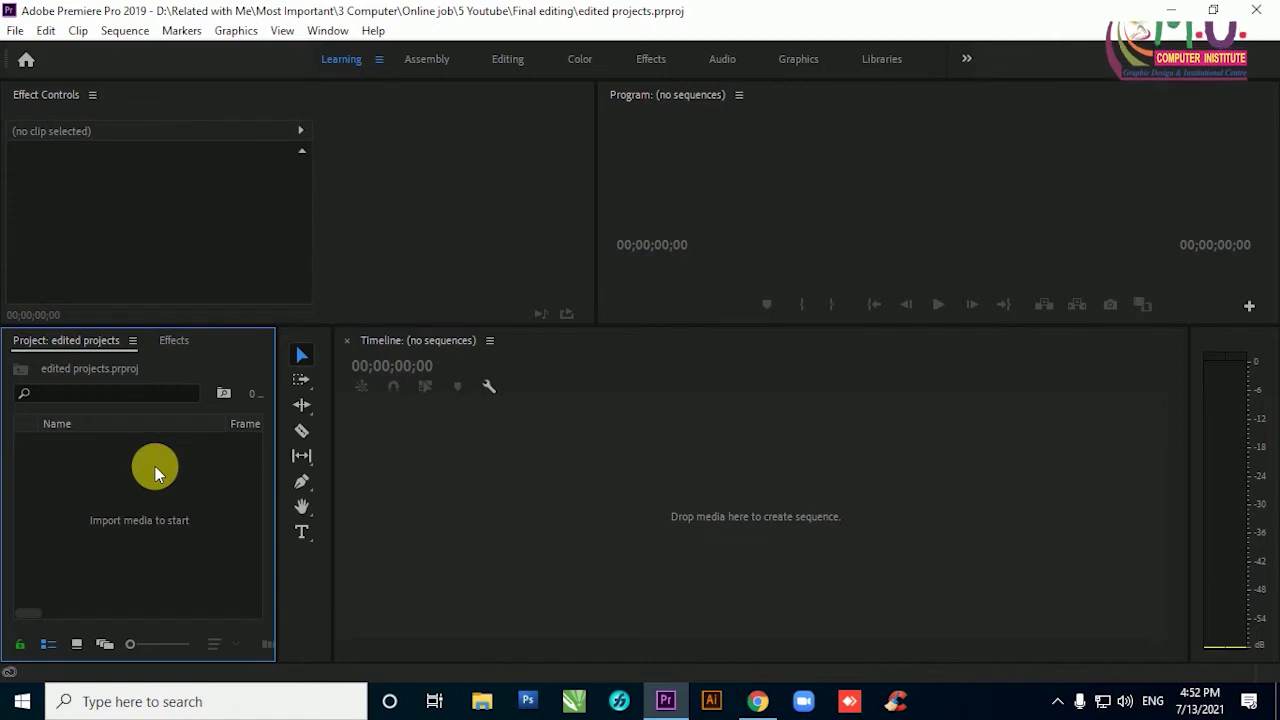
Open and dismiss the Project panel context menu and the File menu without choosing anything.
right_click(134, 560)
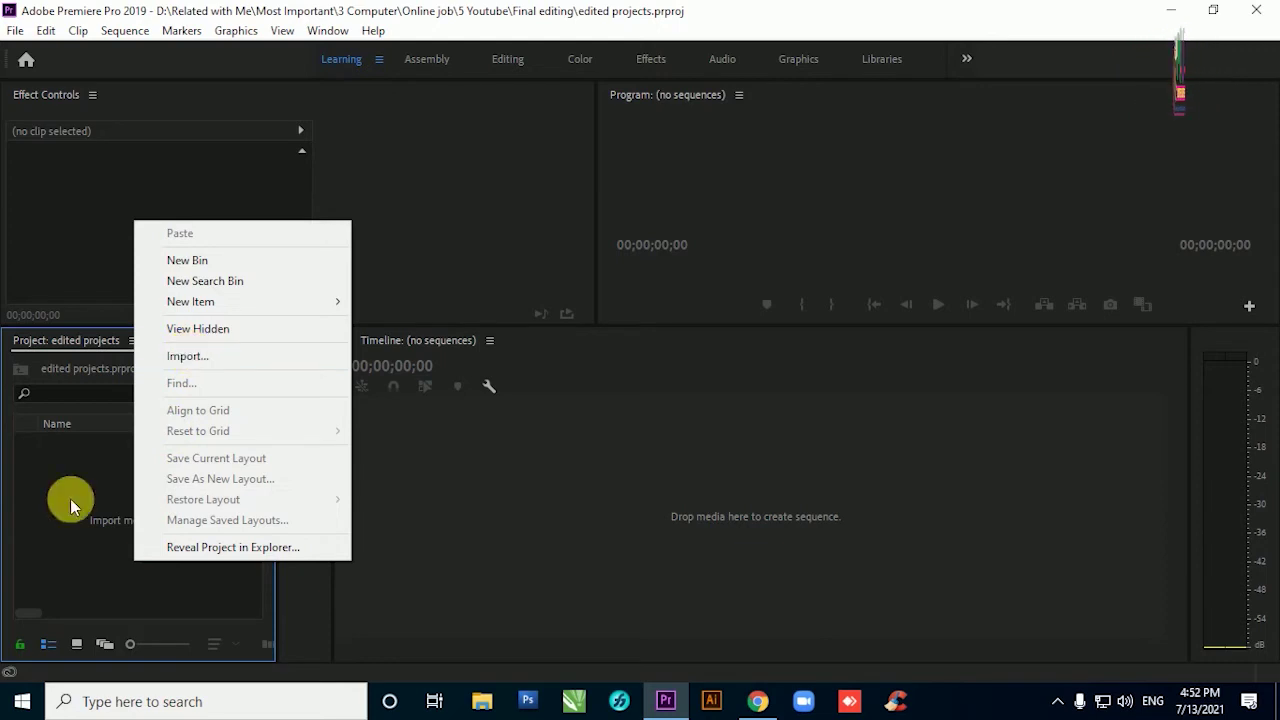
left_click(86, 530)
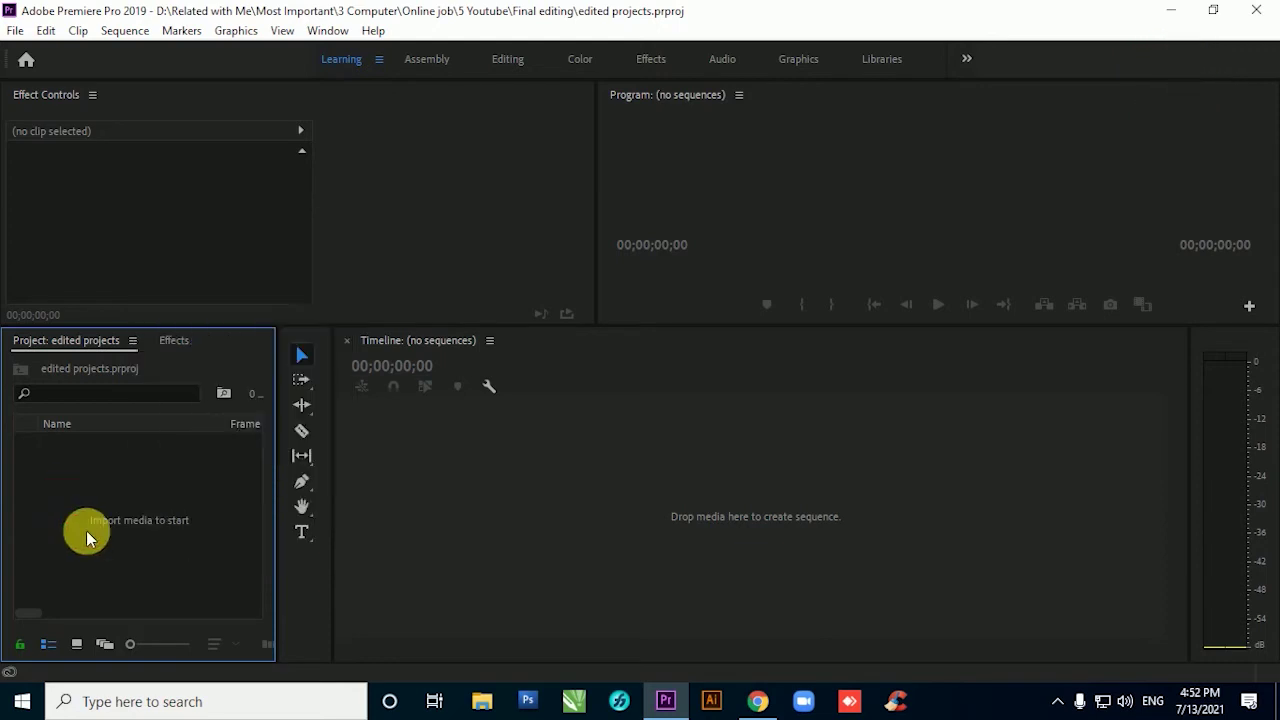
left_click(15, 31)
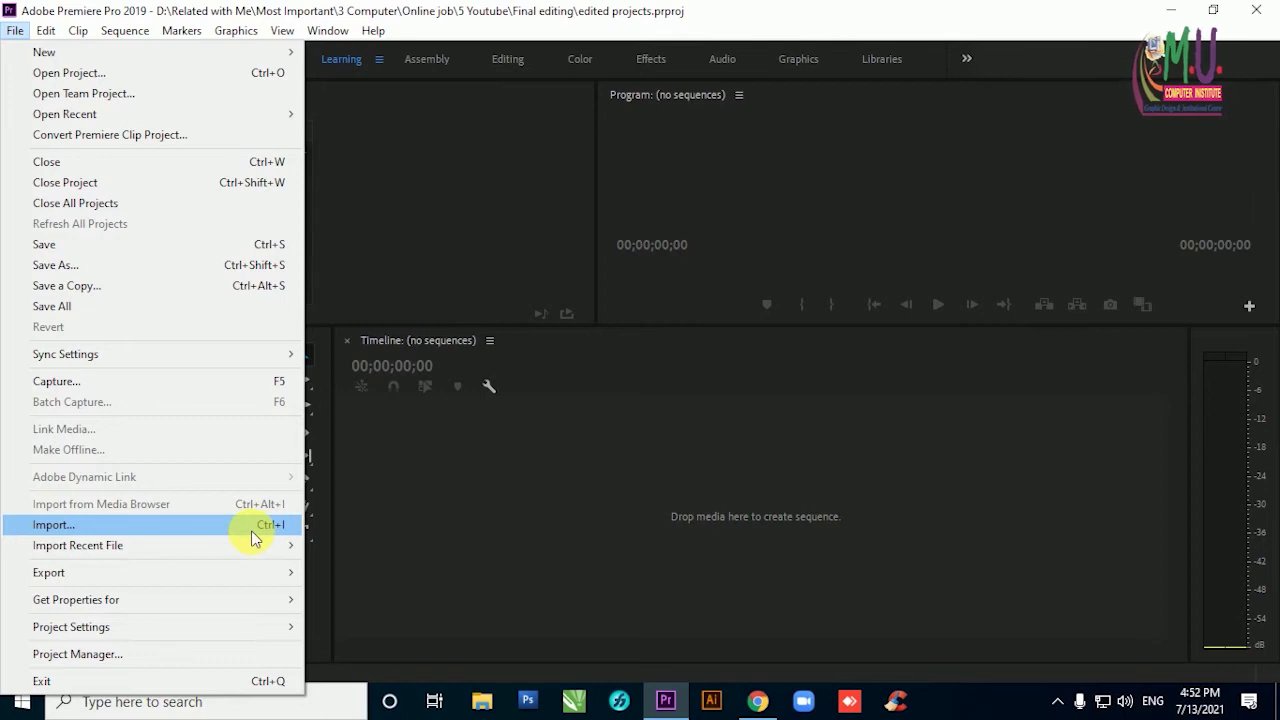
left_click(369, 538)
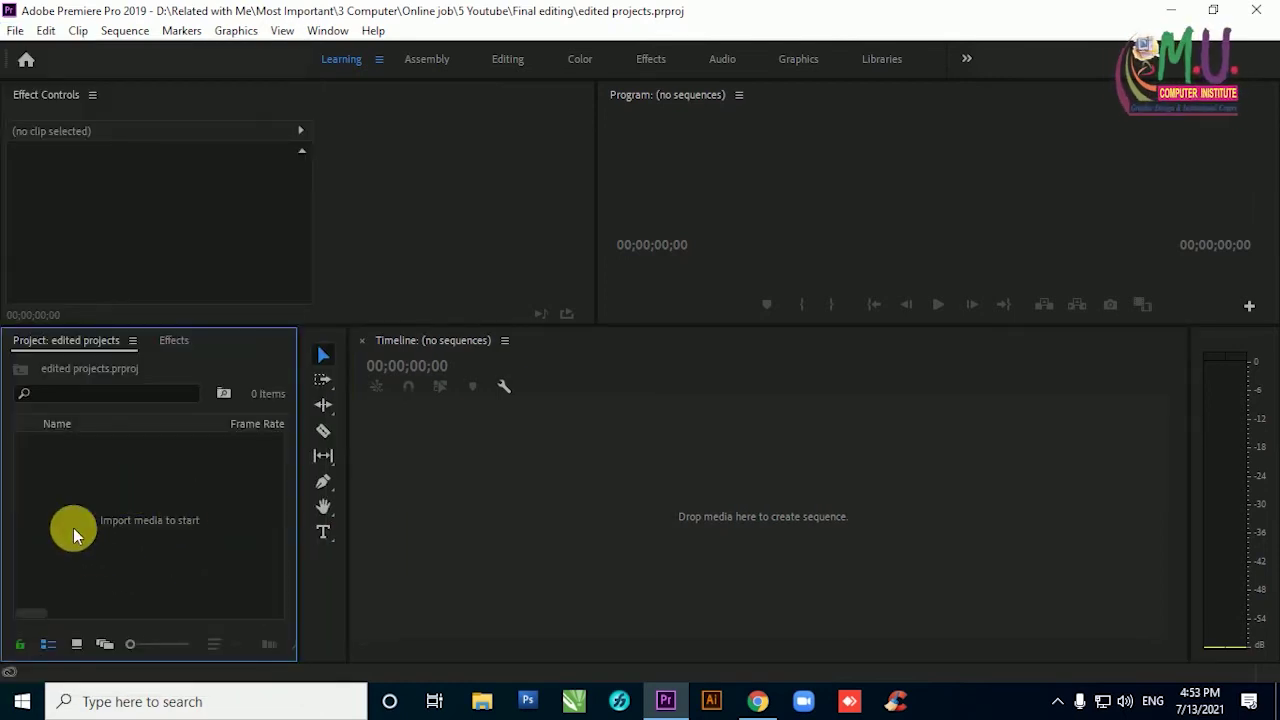
Minimize Premiere Pro to the Windows desktop and select This PC.
right_click(73, 528)
left_click(173, 566)
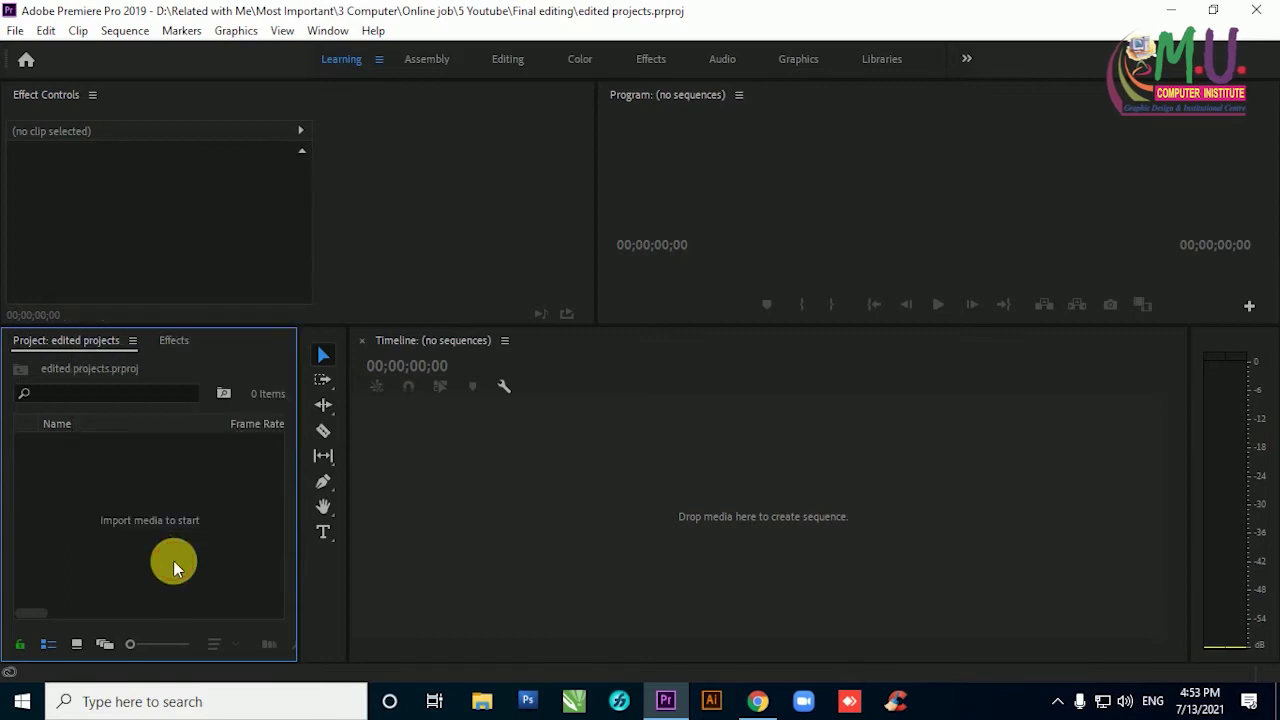
left_click(1168, 16)
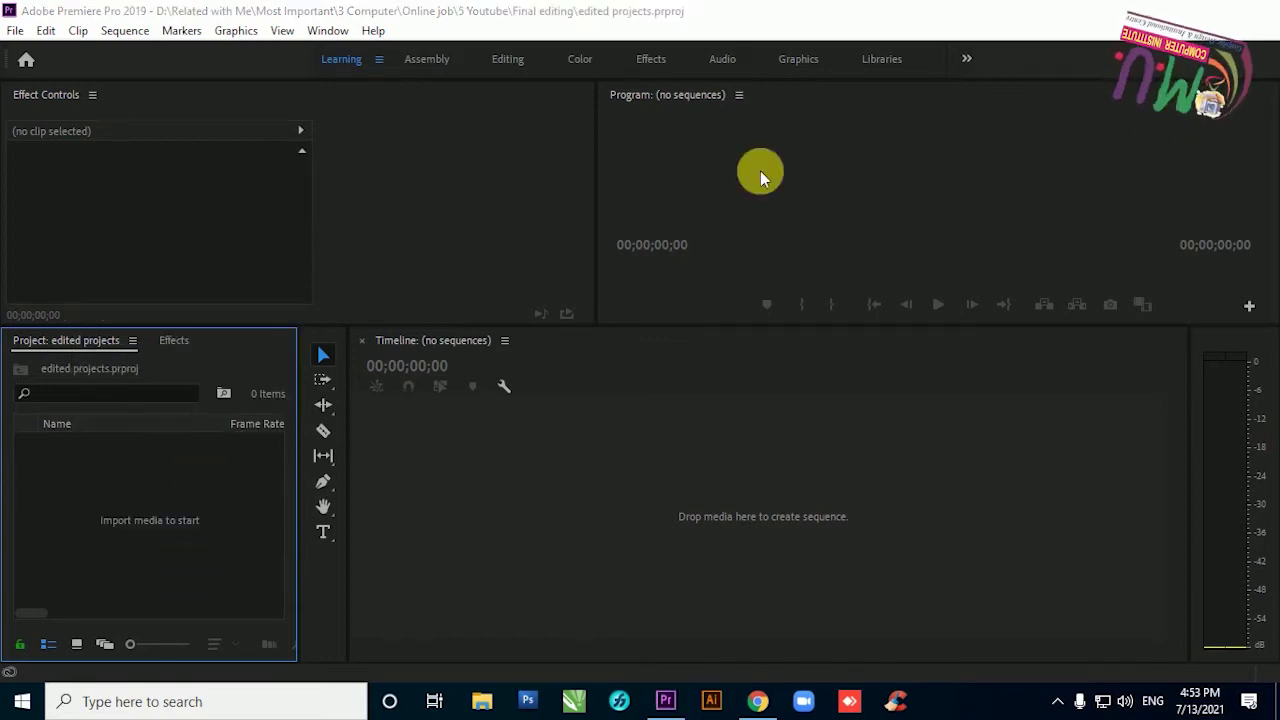
left_click(30, 125)
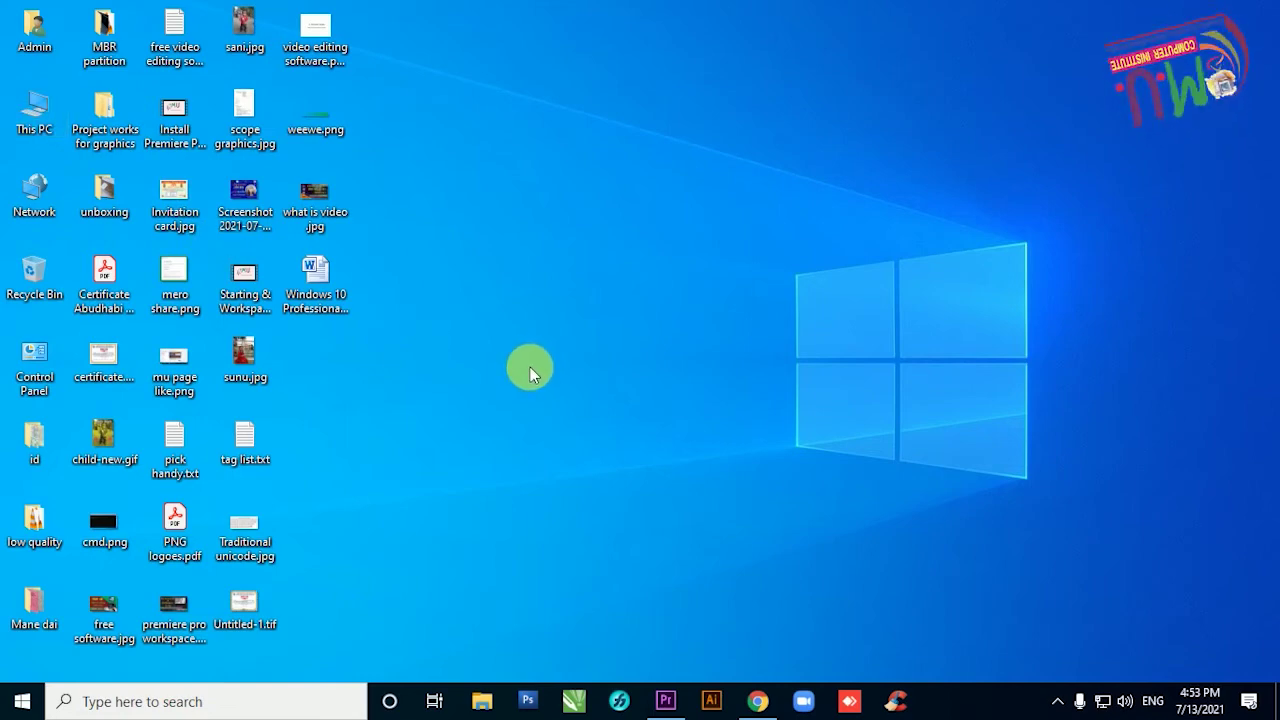
Browse in File Explorer to D: > Related with Me > Most Important > 3 Computer > Online job > Free Video.
key("super+e")
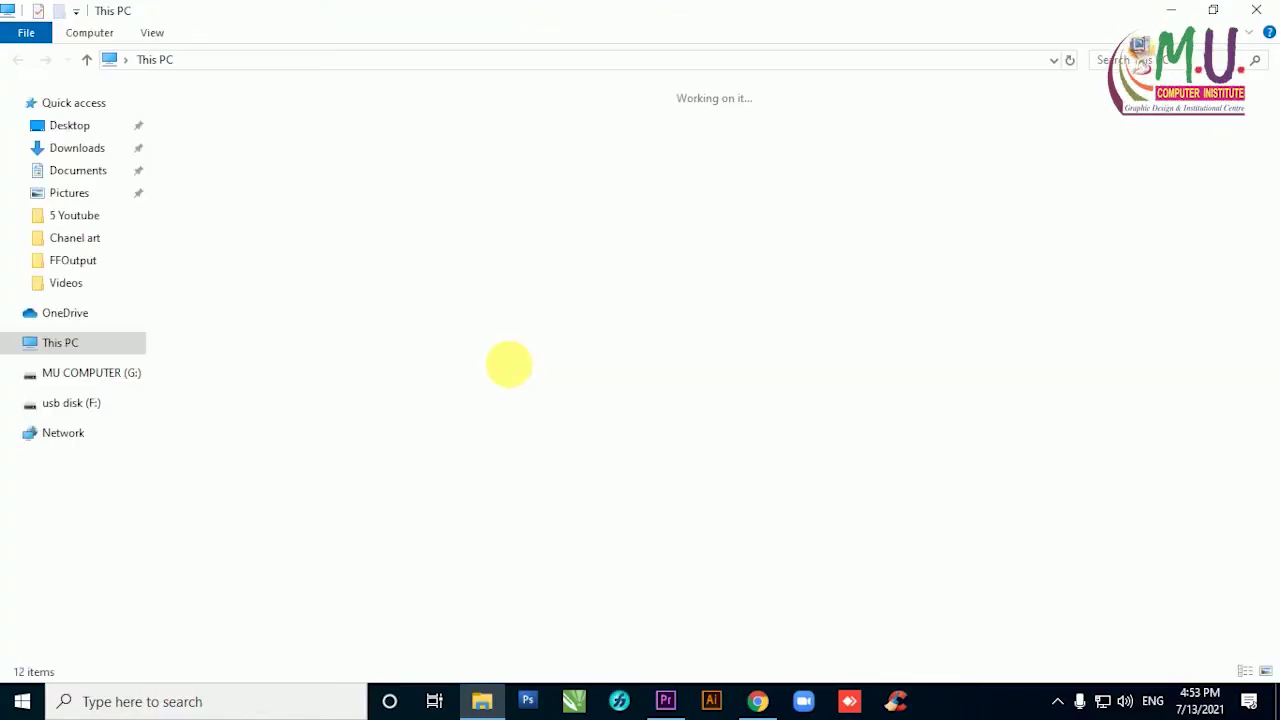
left_click(489, 277)
double_click(489, 277)
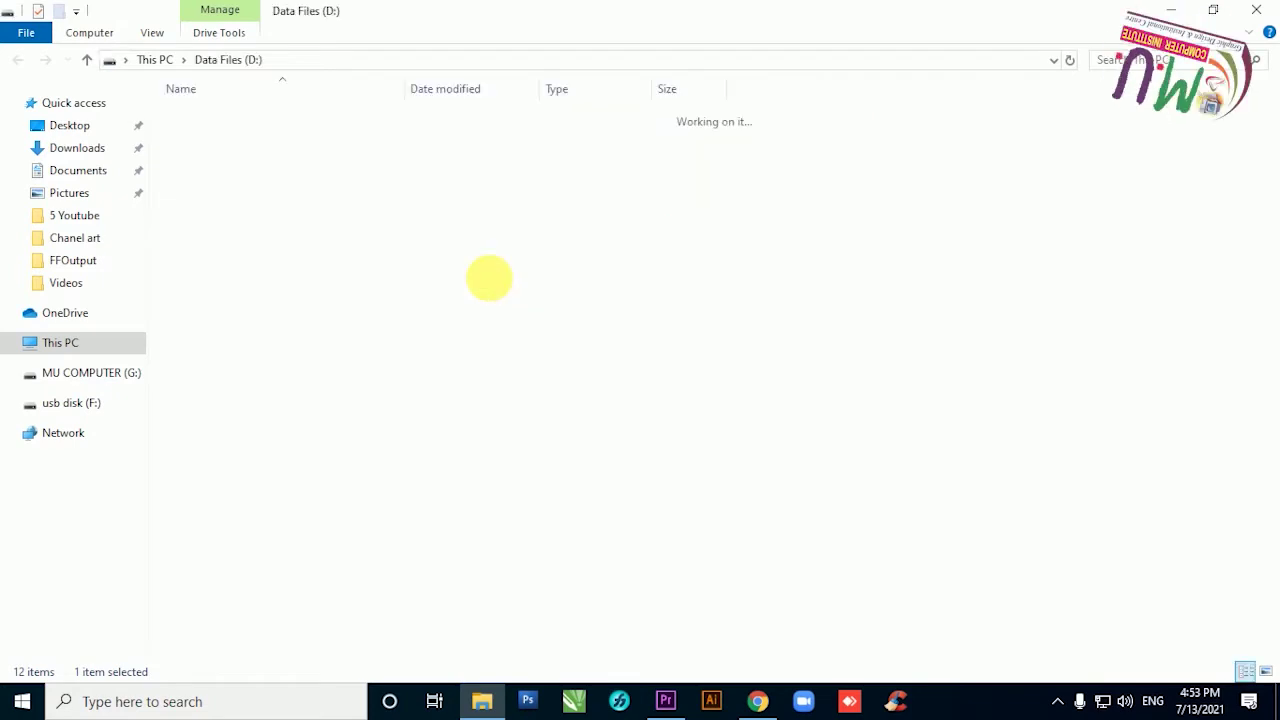
left_click(220, 276)
double_click(220, 276)
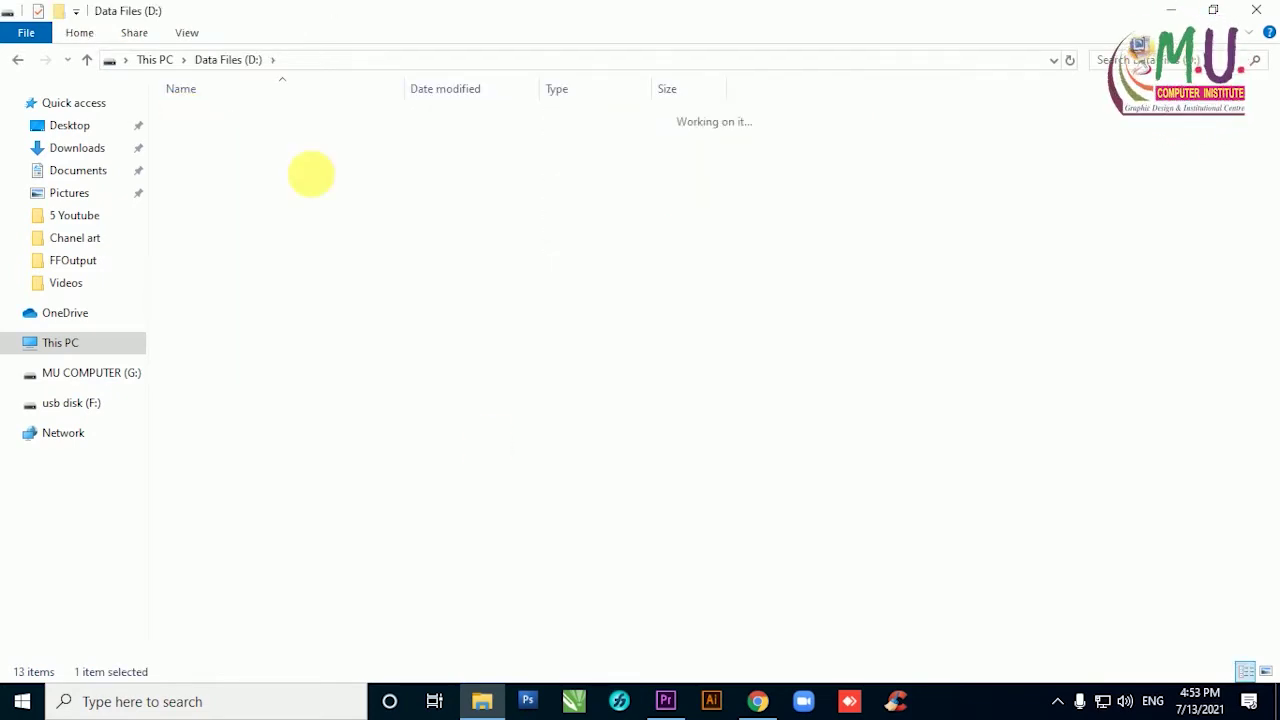
left_click(222, 332)
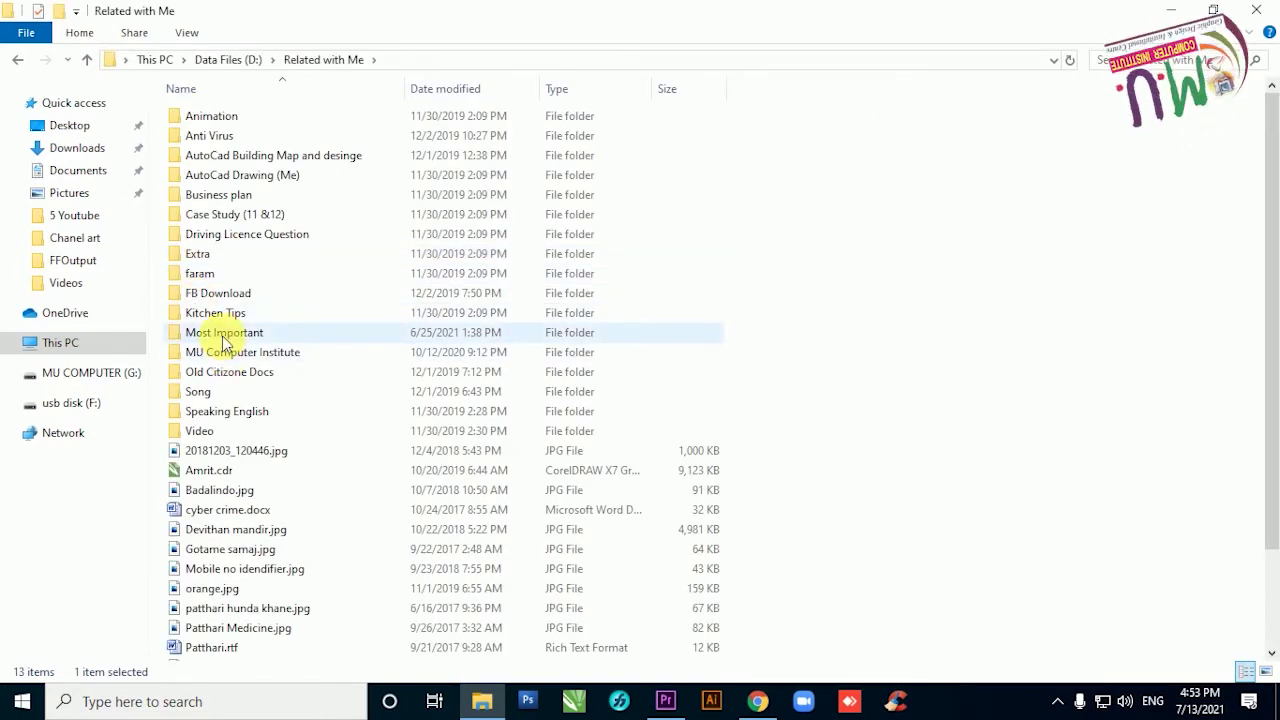
double_click(222, 332)
left_click(222, 155)
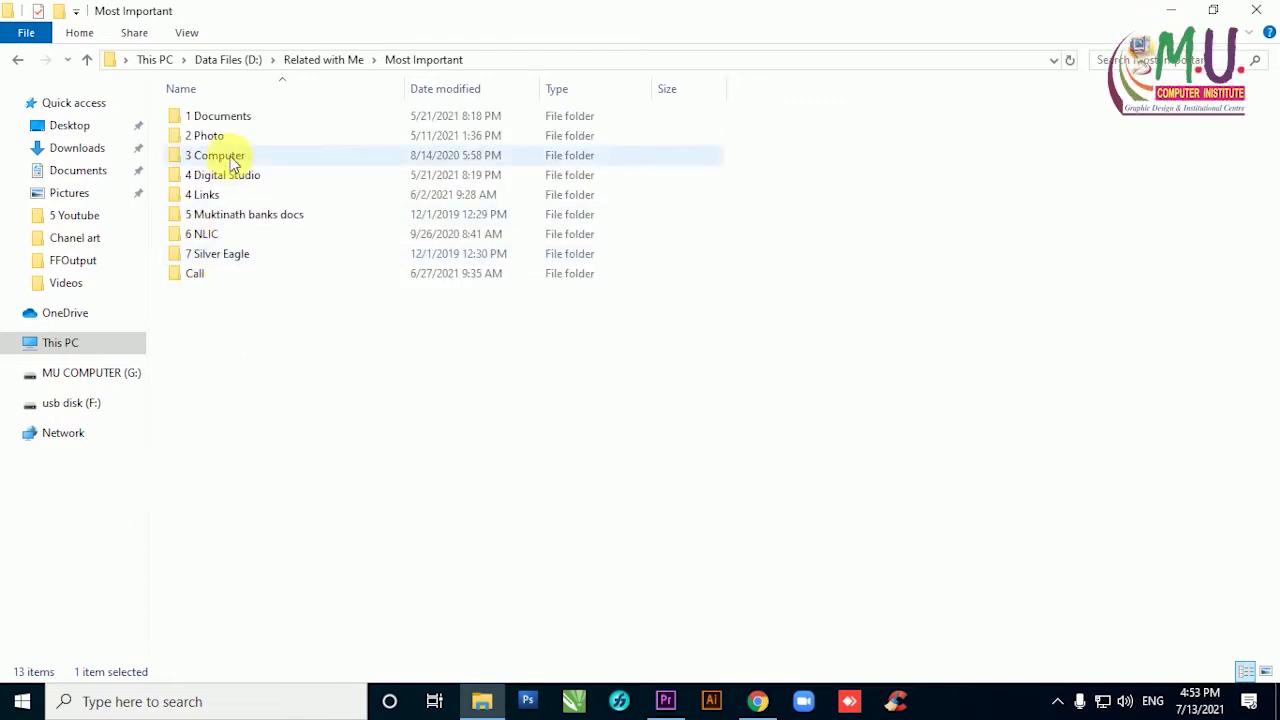
double_click(222, 155)
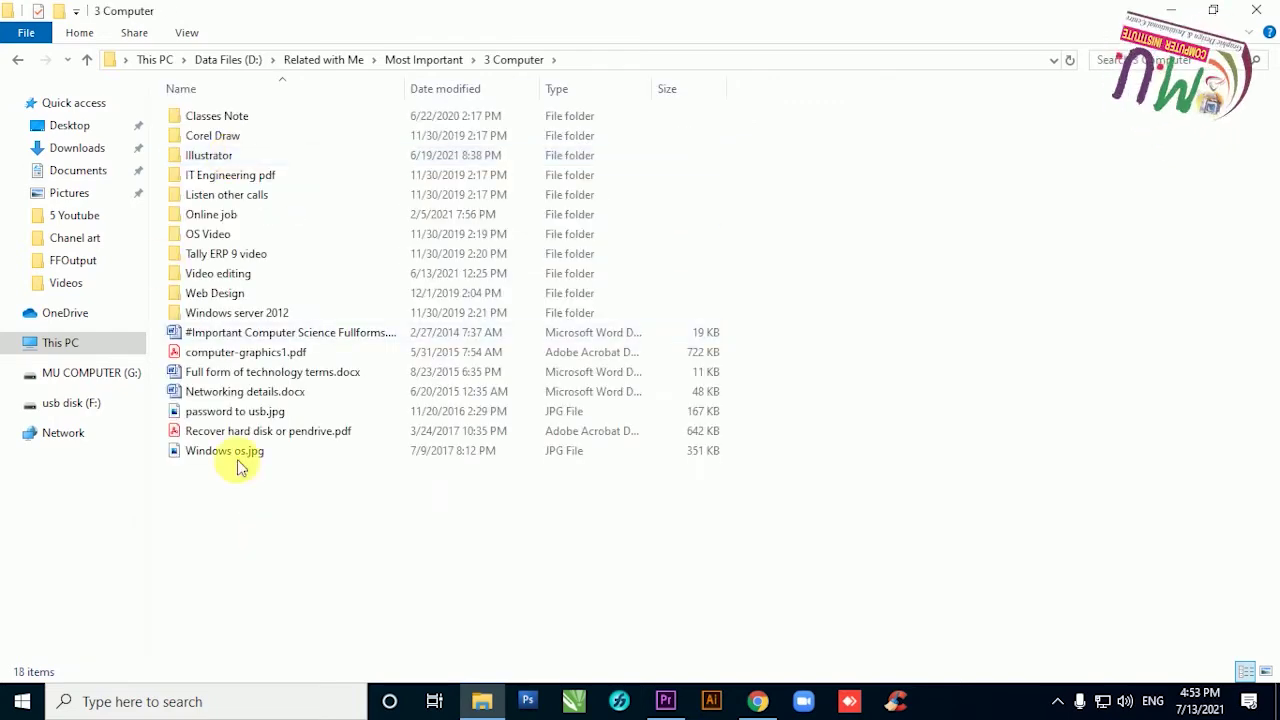
left_click(210, 214)
double_click(210, 214)
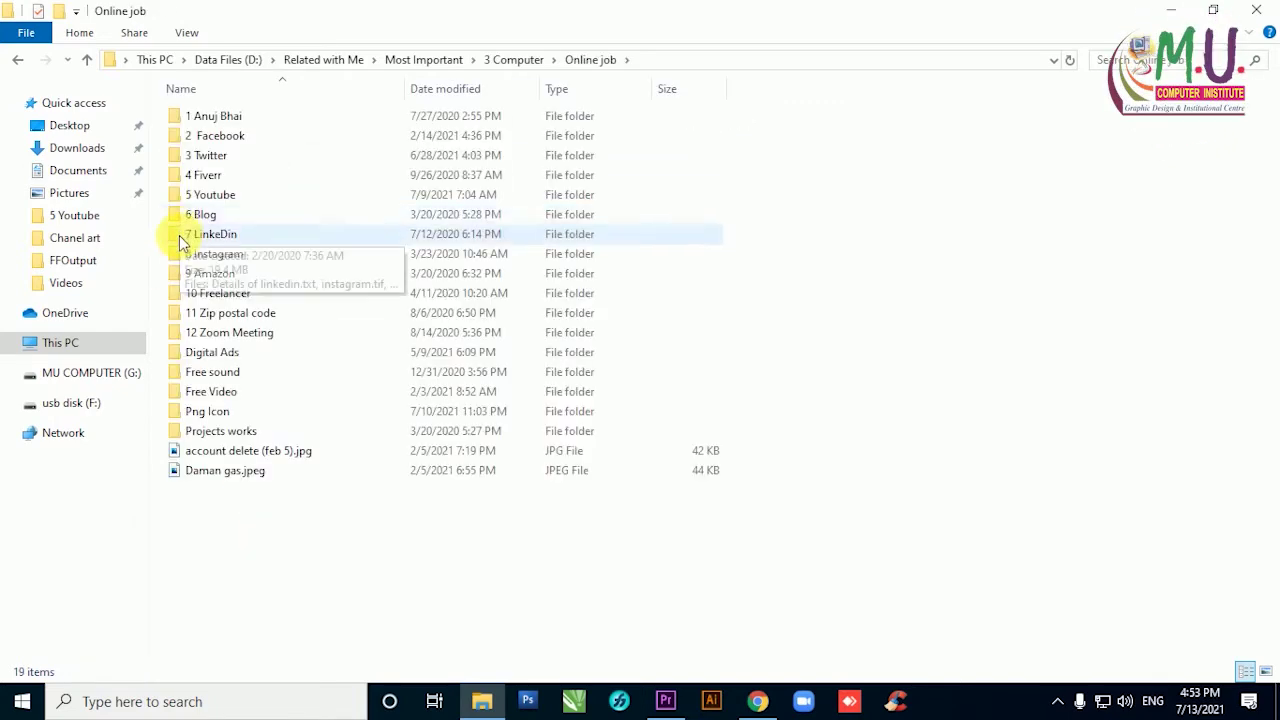
left_click(213, 391)
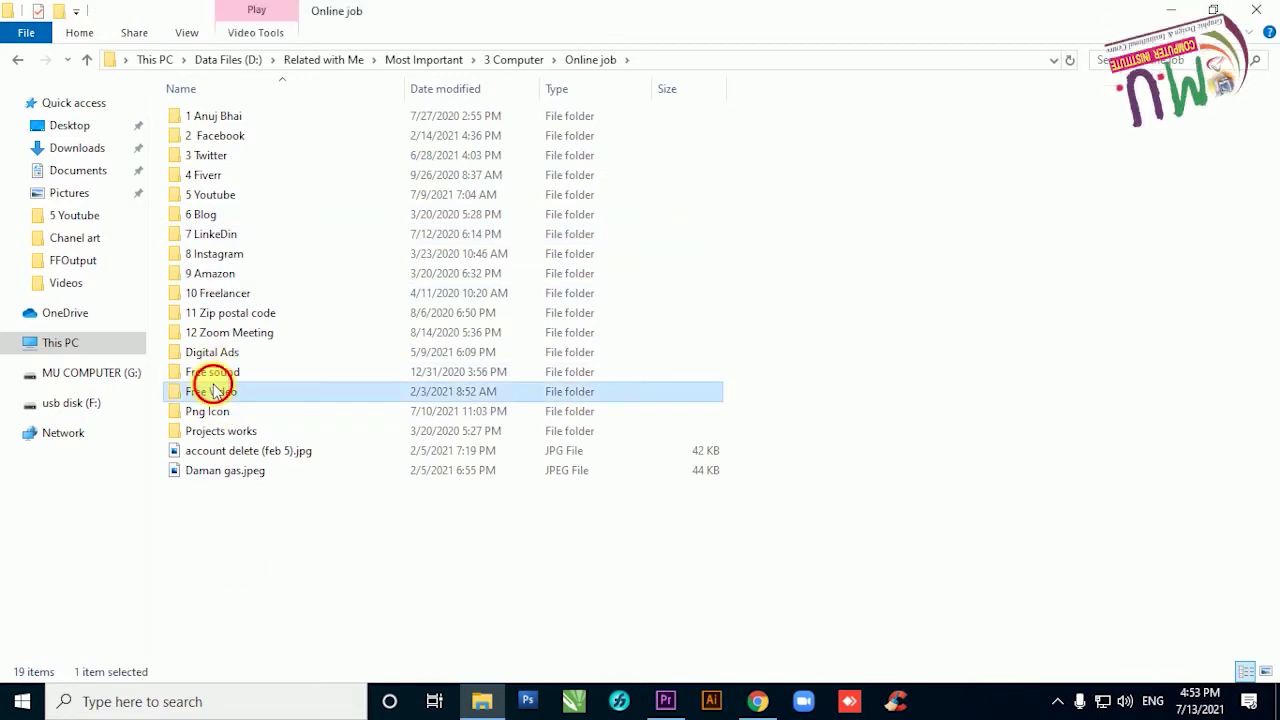
double_click(213, 391)
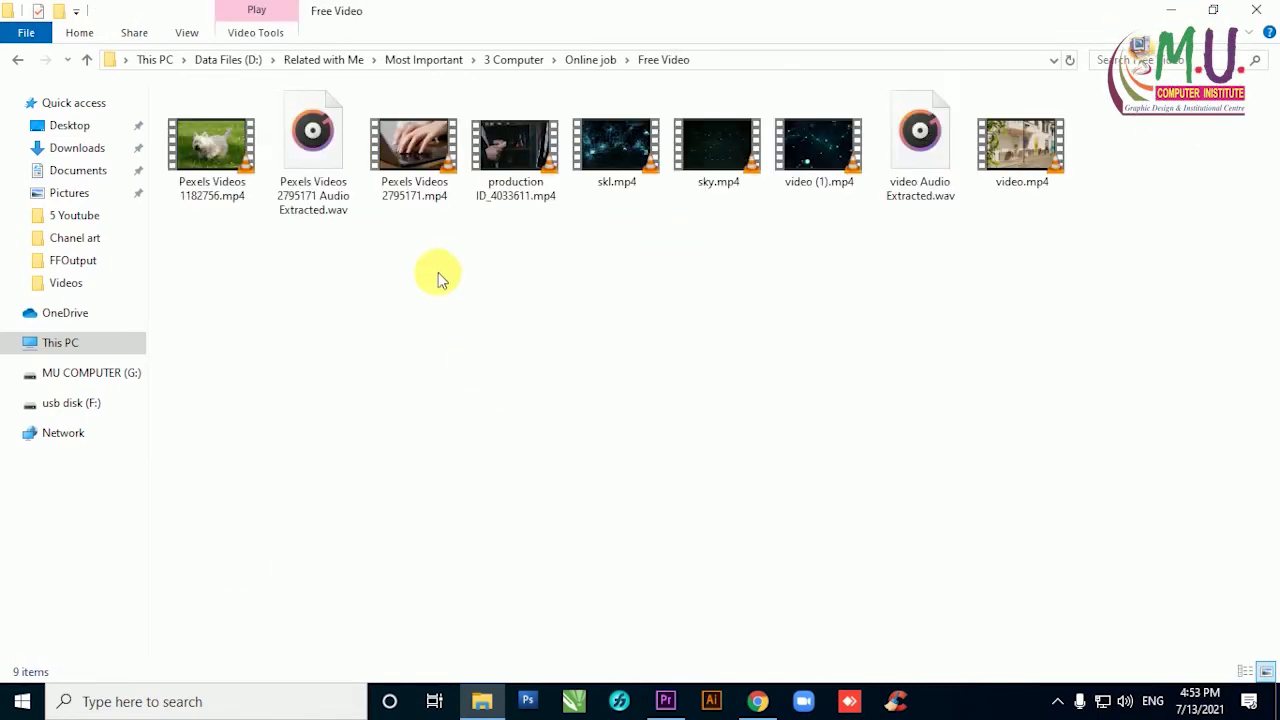
Drag Pexels Videos 1182756.mp4 and Pexels Videos 2795171.mp4 into the Premiere Project panel.
left_click(214, 200)
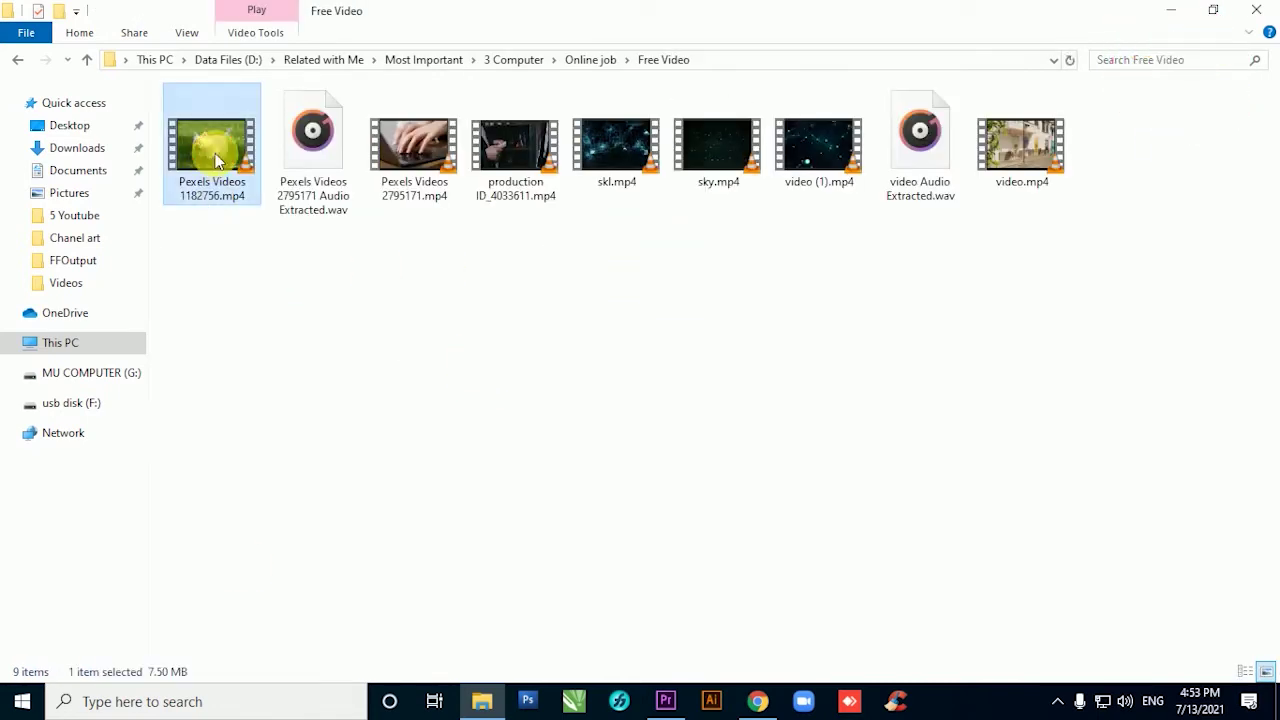
left_click(414, 174, "ctrl")
mouse_move(414, 174)
left_mouse_down()
mouse_move(680, 710)
mouse_move(142, 545)
mouse_move(141, 530)
left_mouse_up()
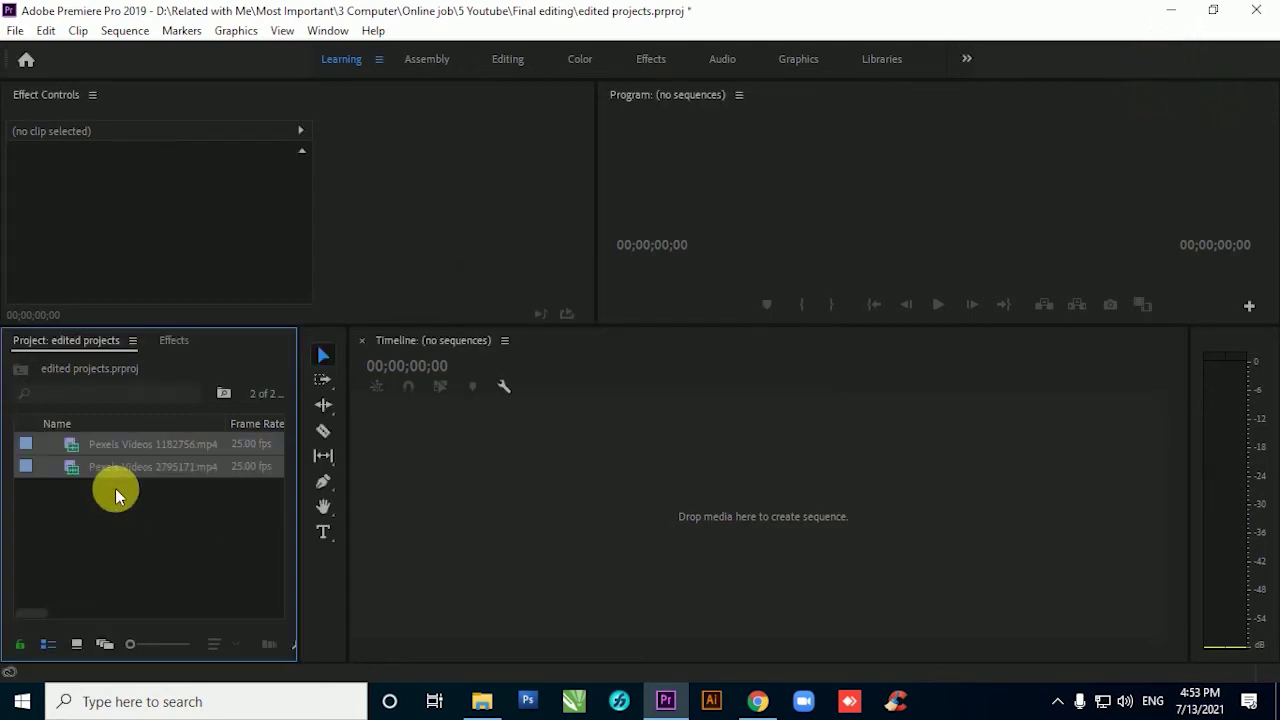
Deselect the two imported clips and dismiss the Project context menu and File menu.
left_click(230, 532)
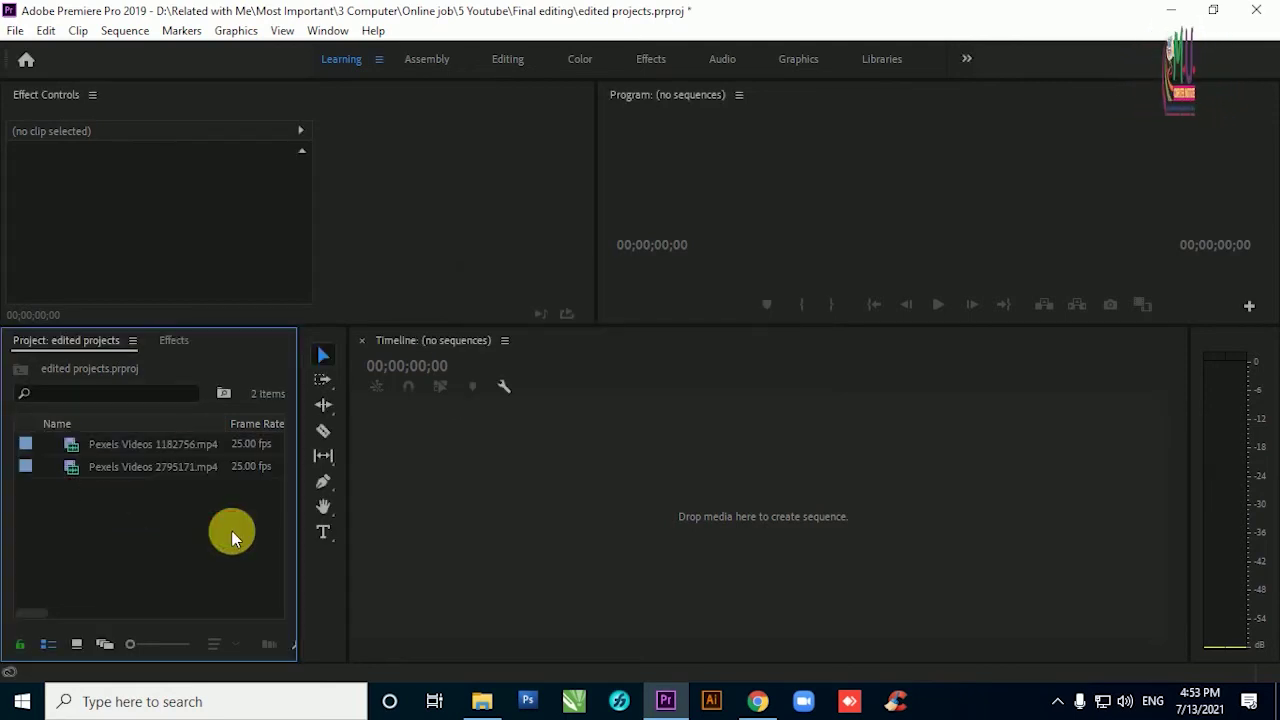
right_click(158, 530)
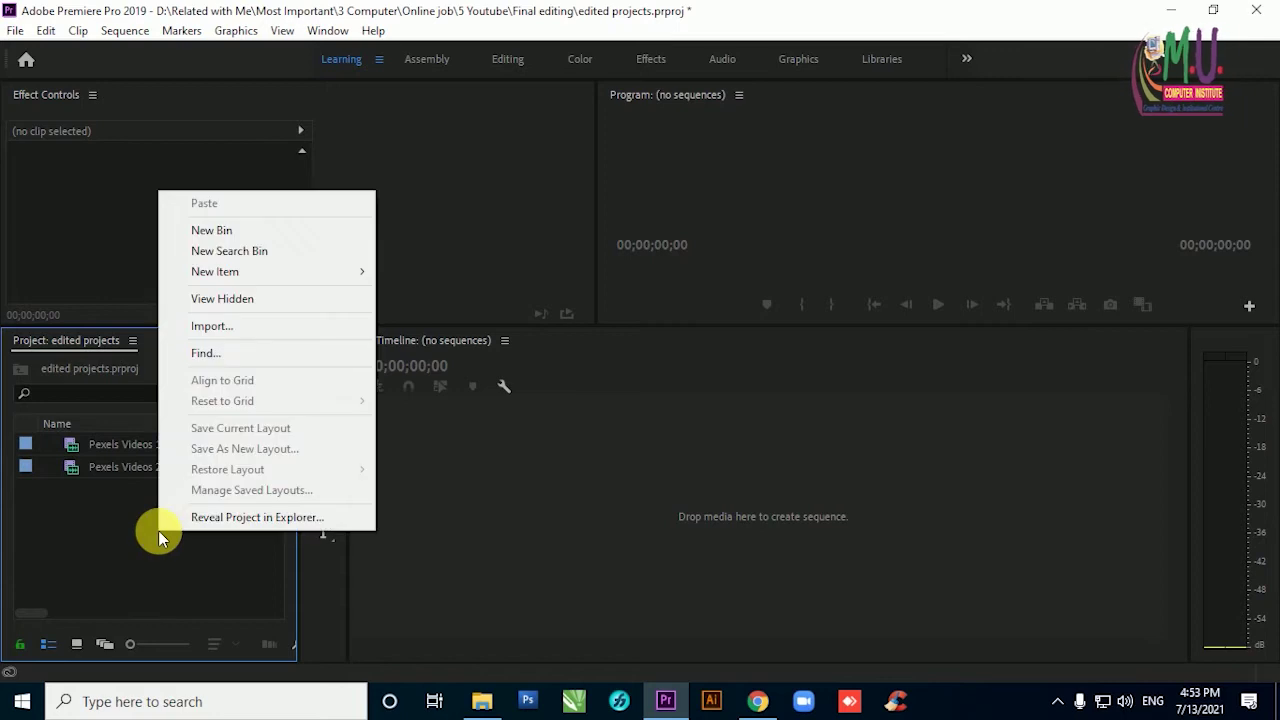
left_click(159, 572)
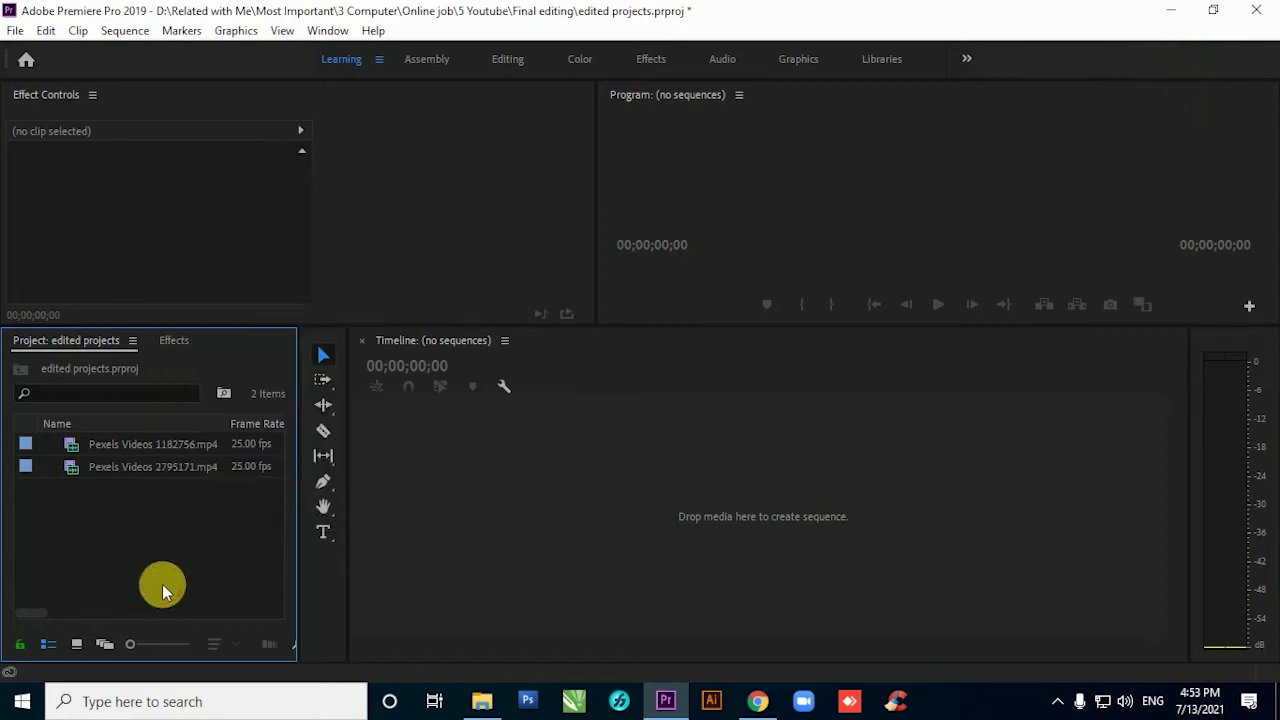
left_click(18, 30)
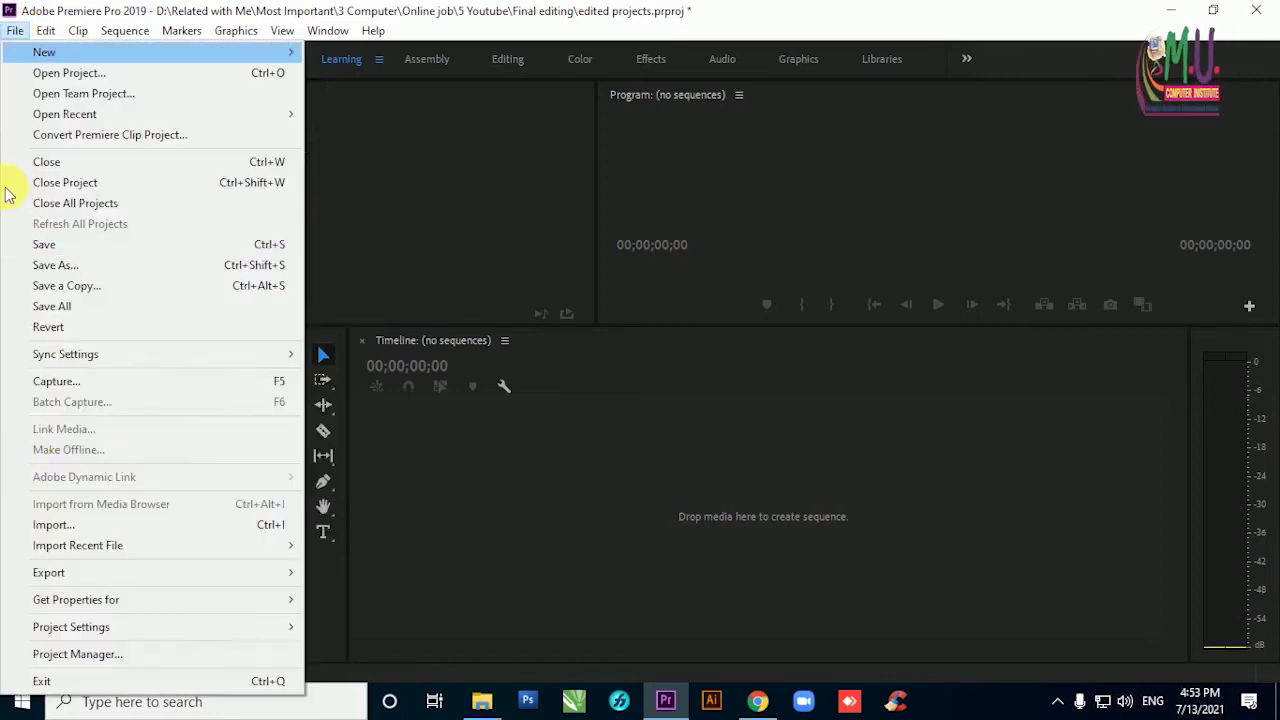
left_click(534, 529)
Open the Import dialog from the Project panel and cancel it without adding files.
left_click(223, 530)
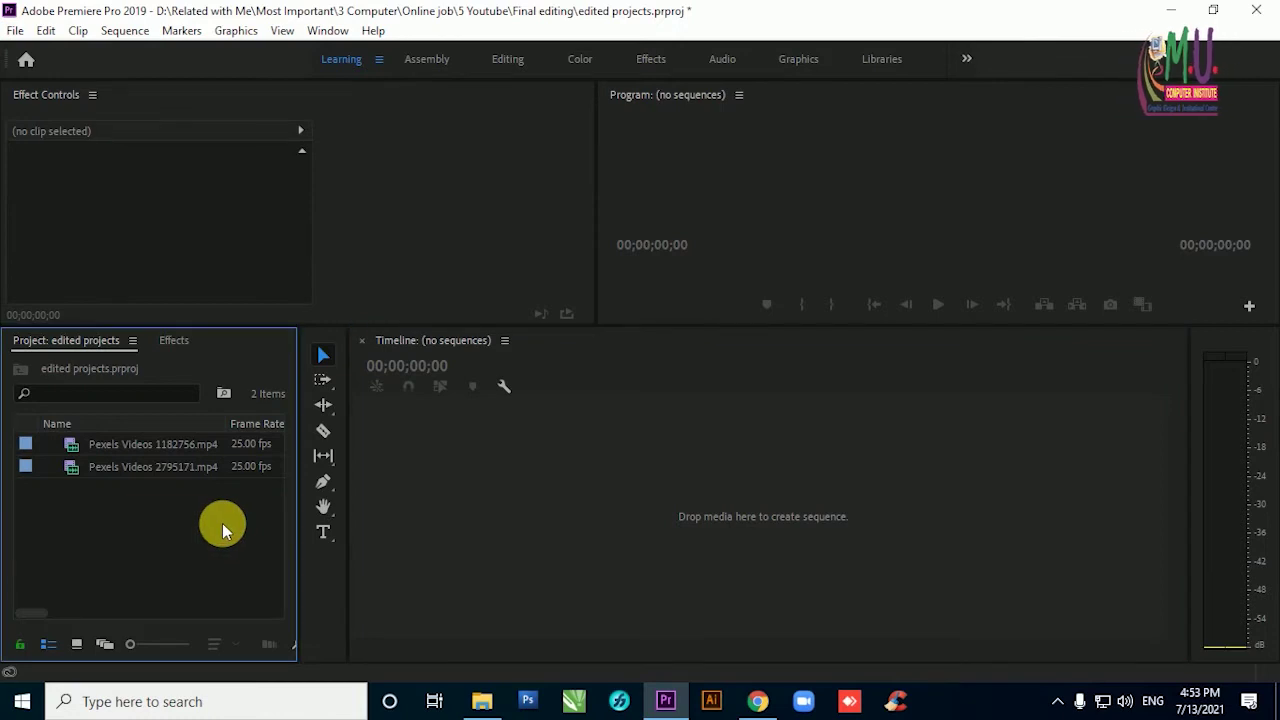
double_click(212, 487)
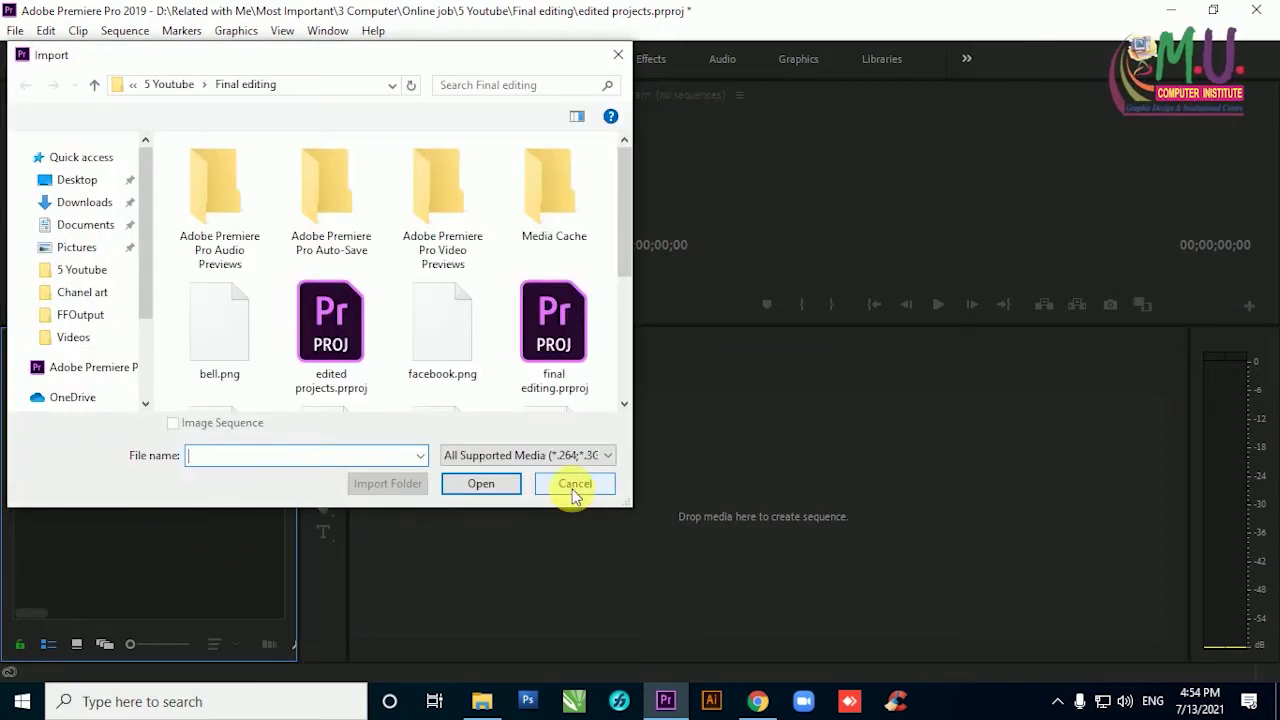
left_click(577, 486)
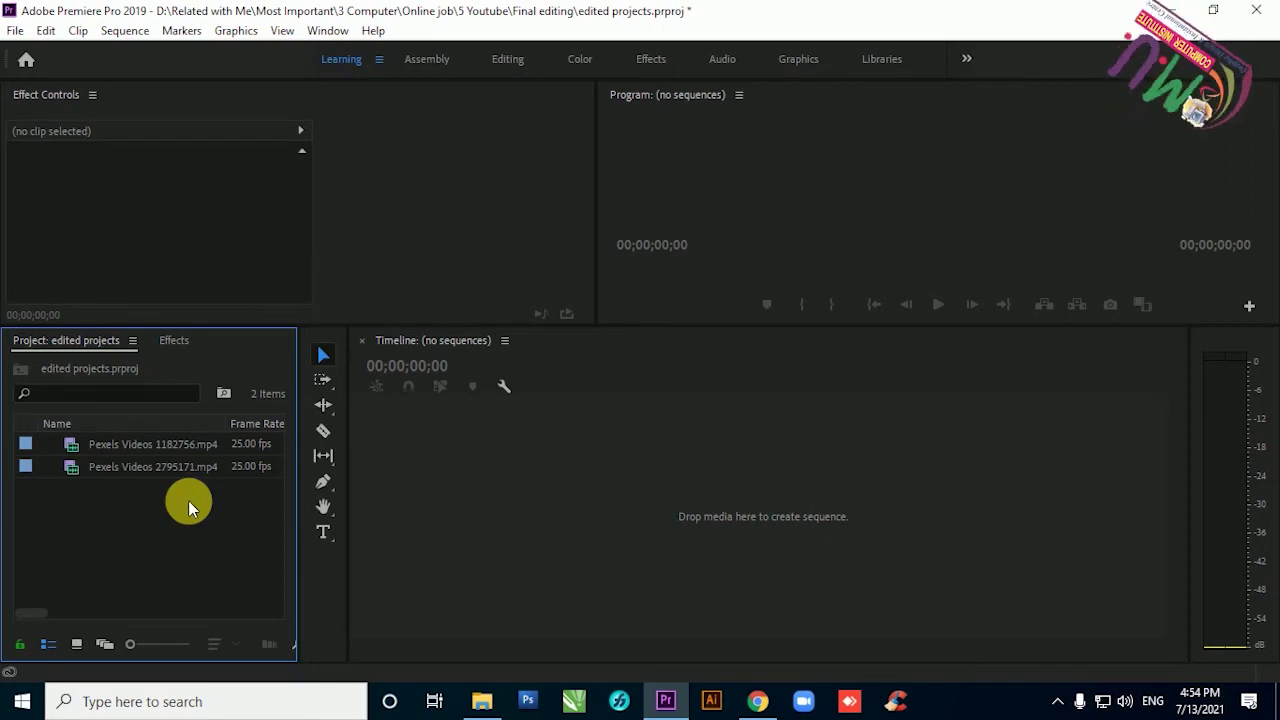
right_click(188, 500)
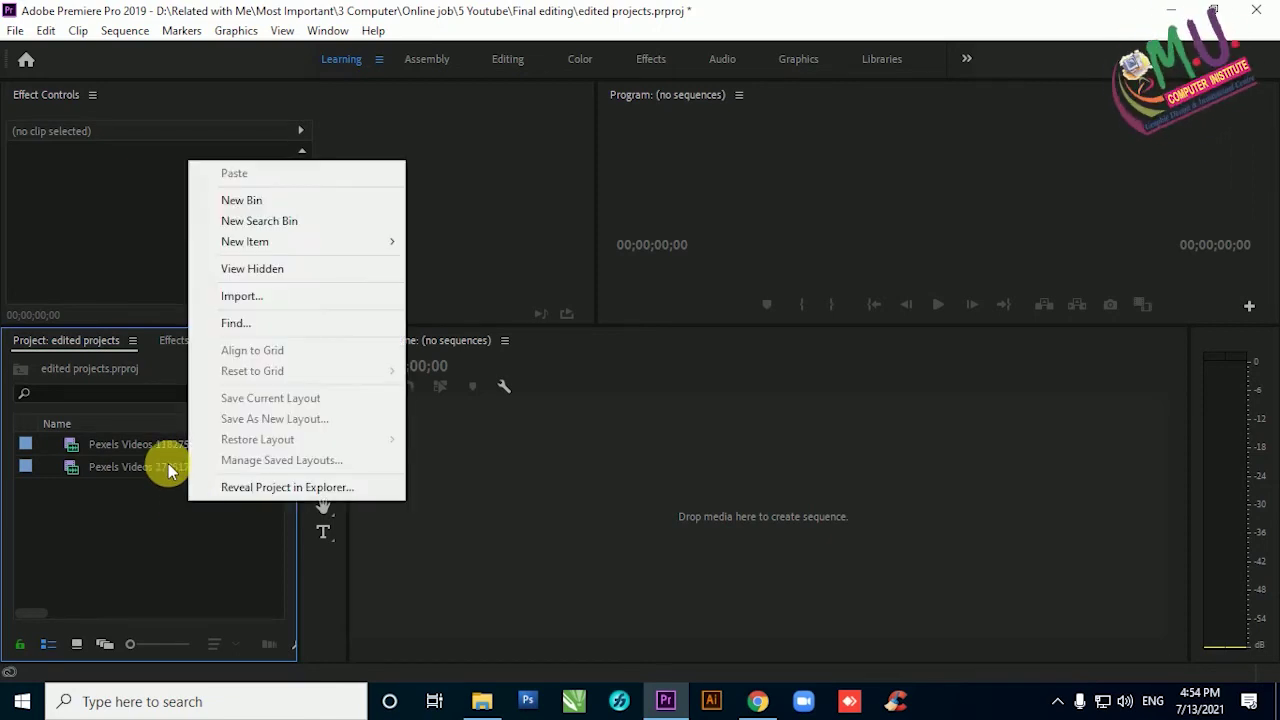
left_click(236, 300)
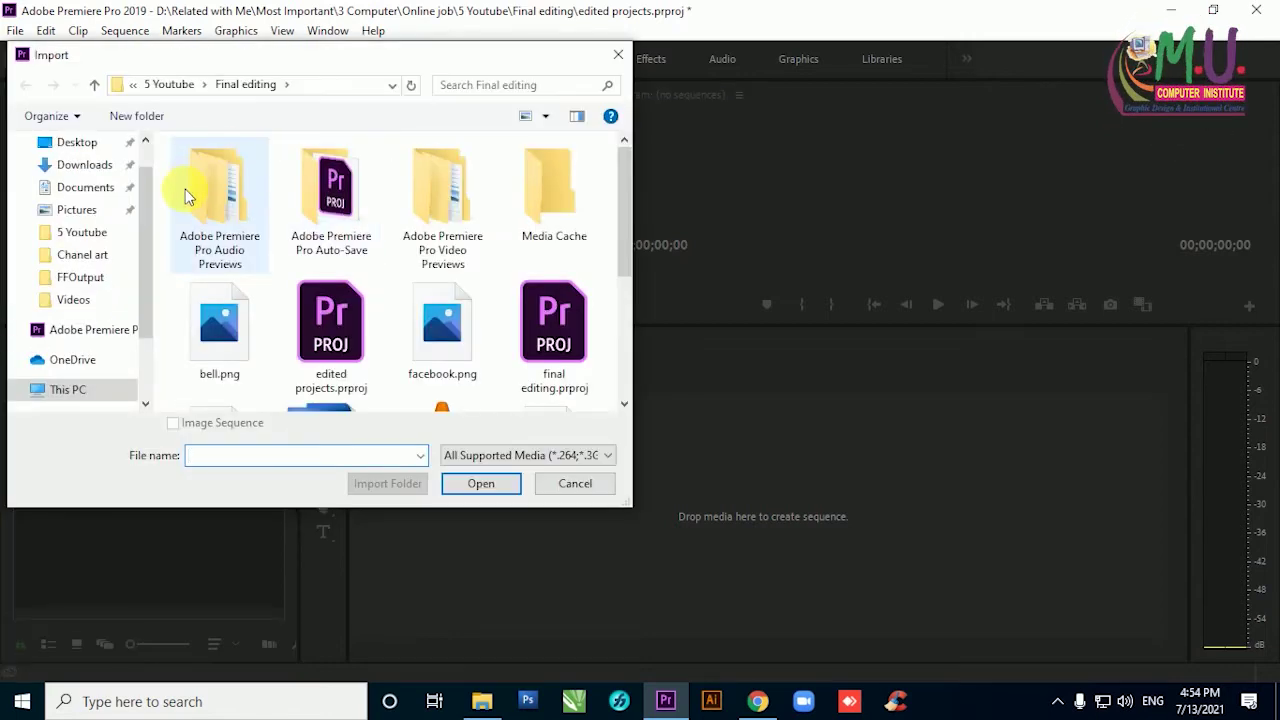
left_click(178, 84)
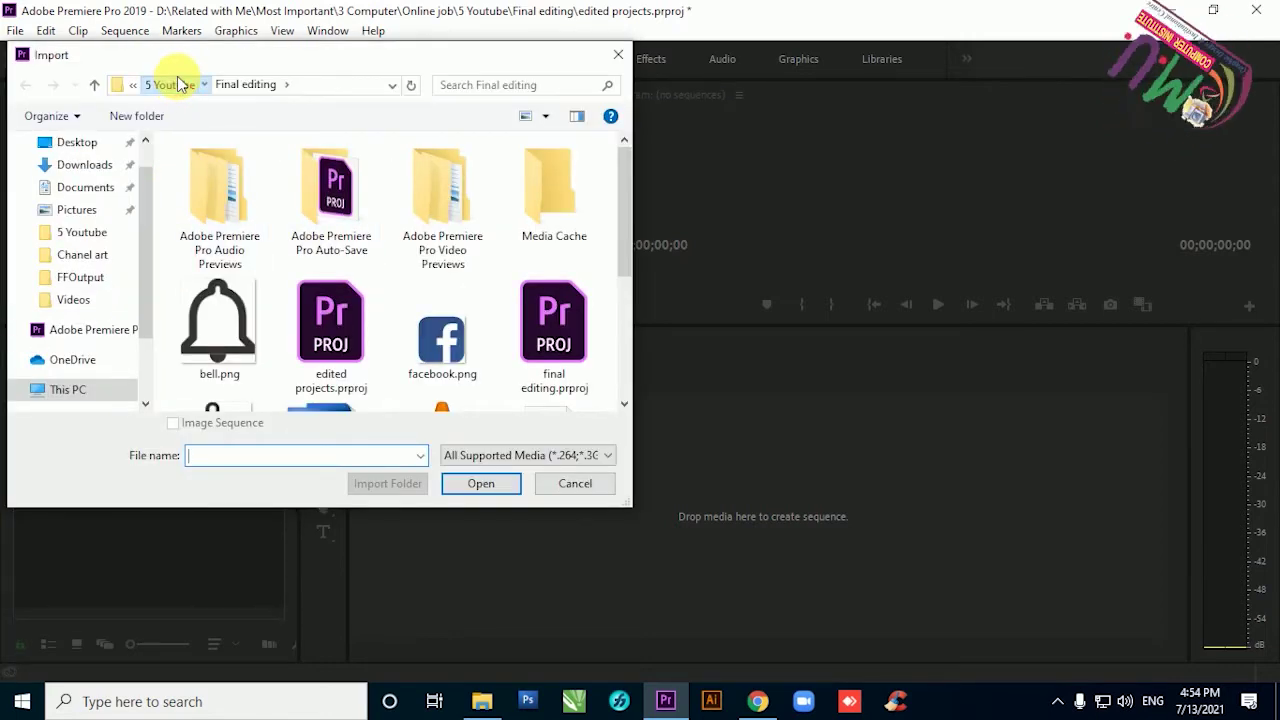
left_click(160, 87)
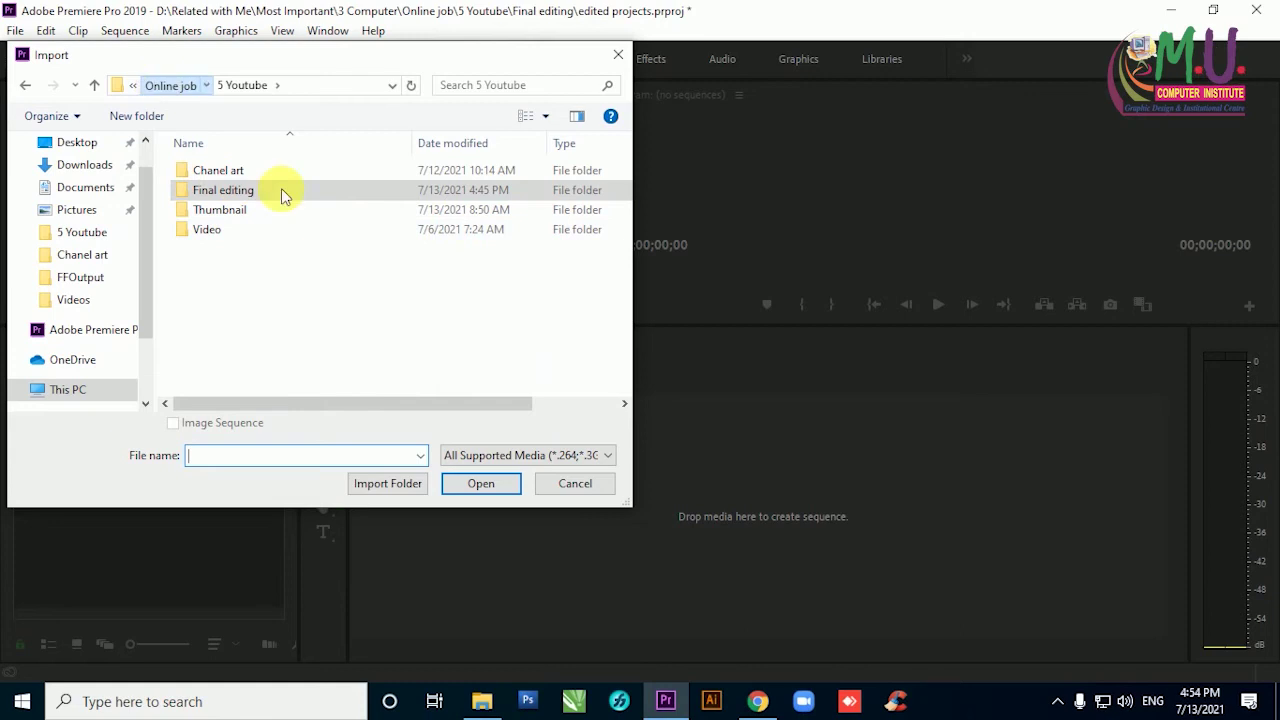
scroll(286, 300, "down", 3)
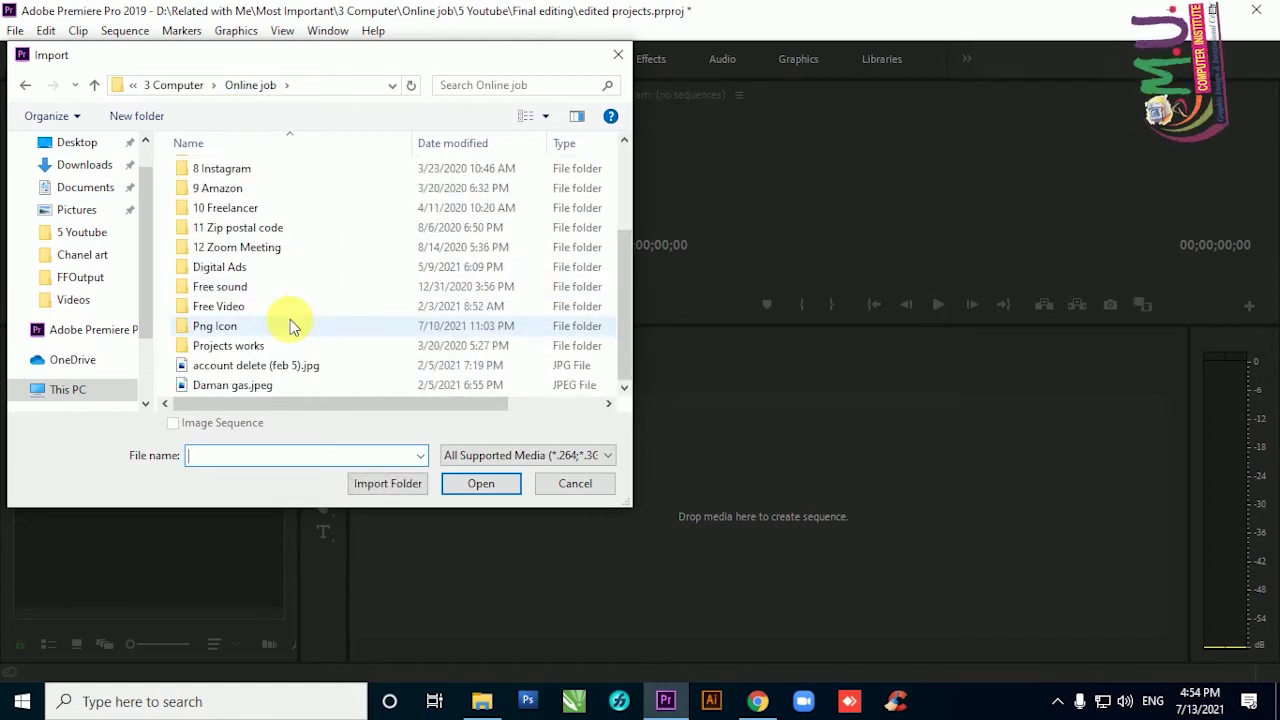
left_click(222, 309)
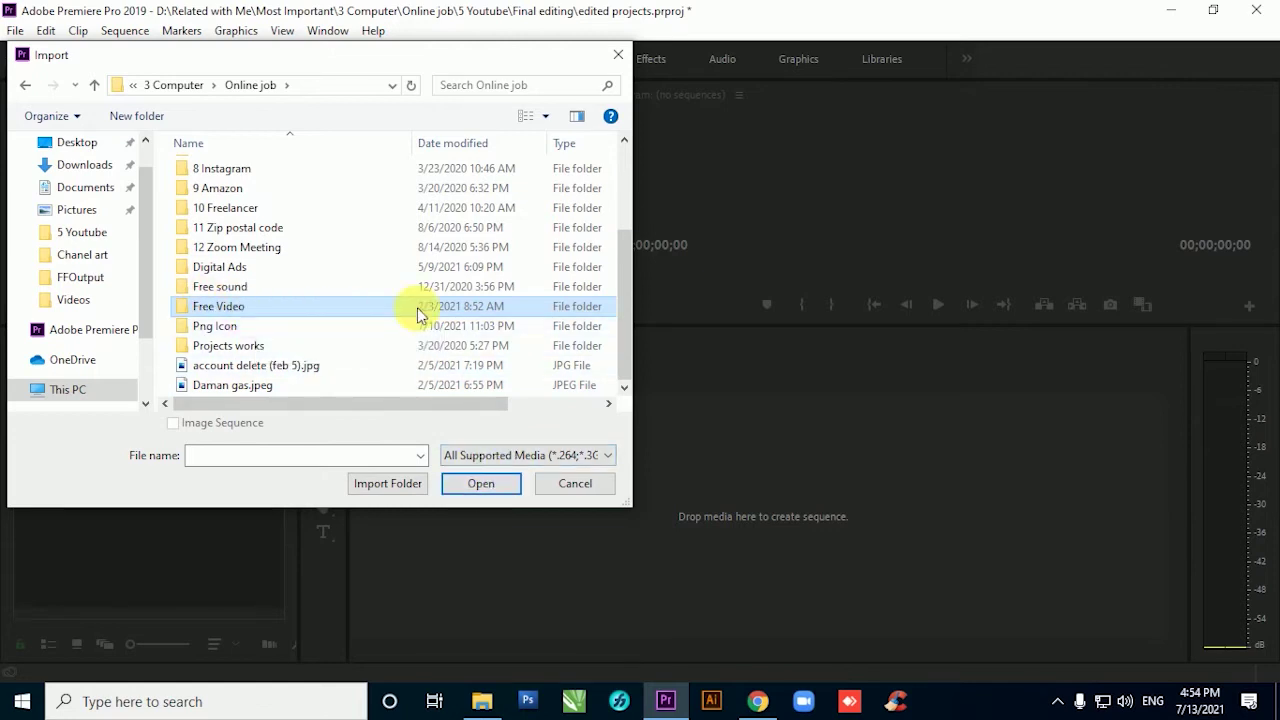
left_click(386, 488)
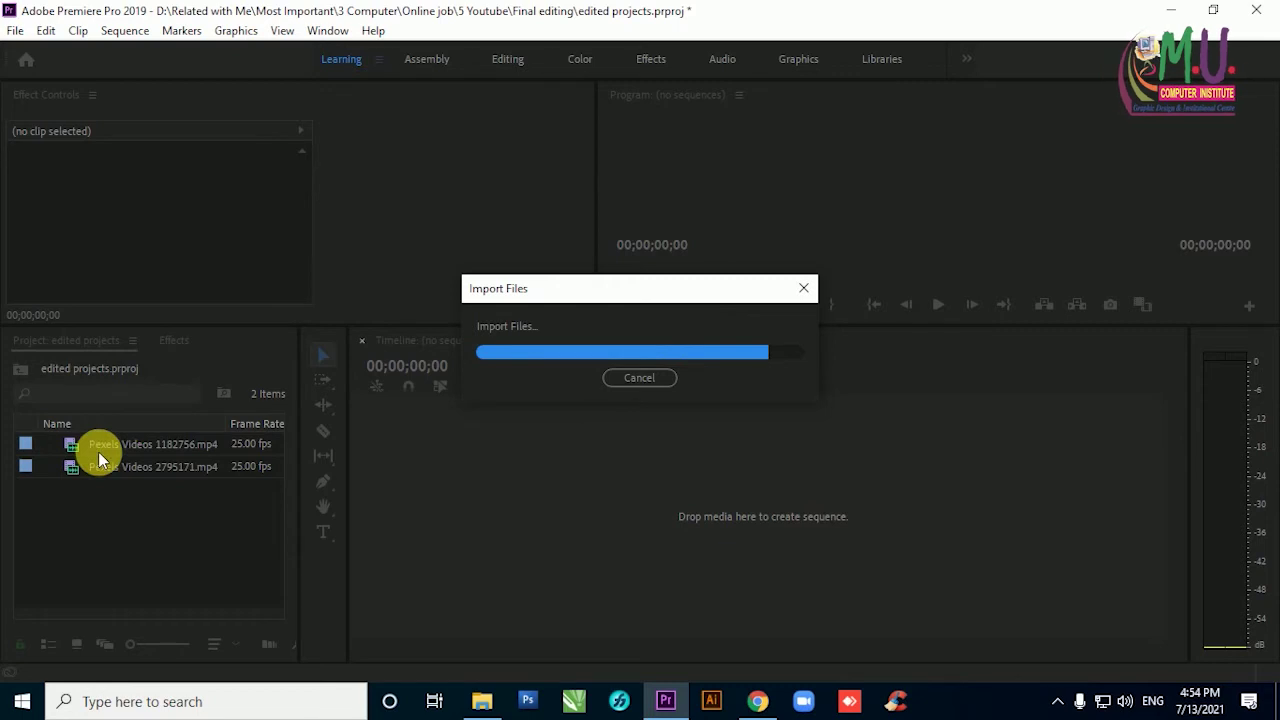
left_click(160, 566)
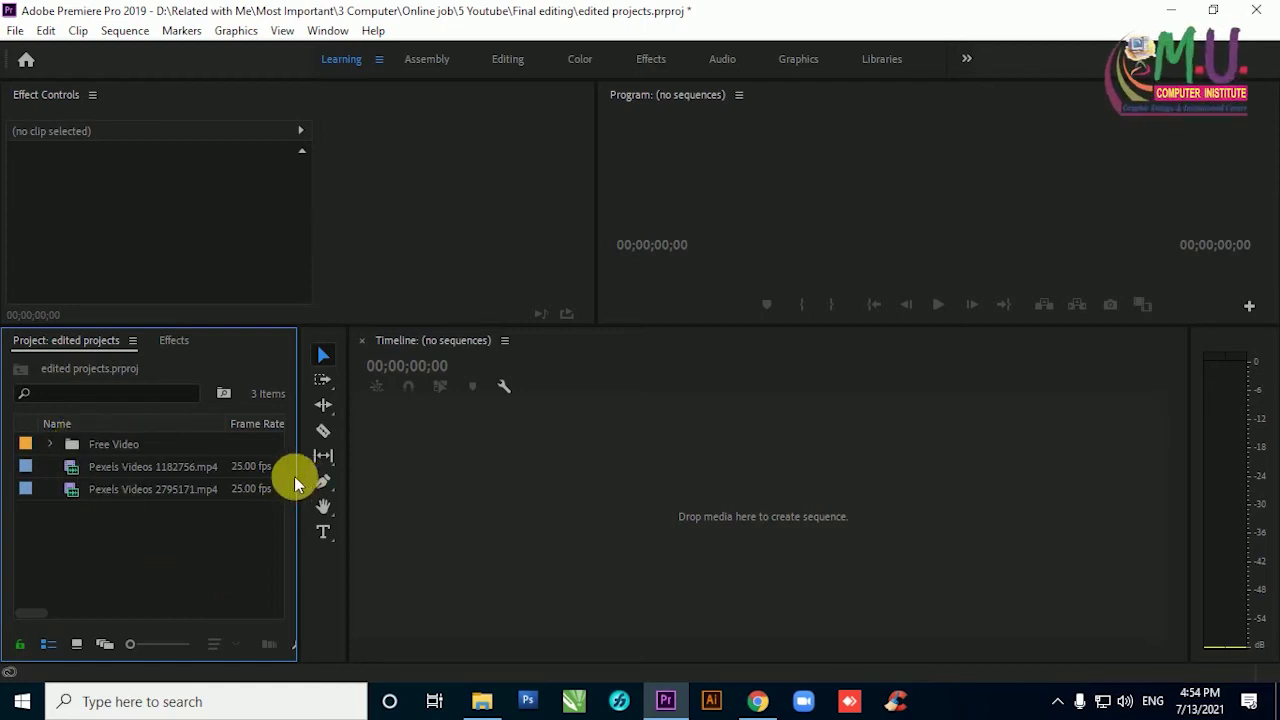
Widen the Project panel and create a new bin with the default name Bin.
left_click_drag(307, 484, 369, 482)
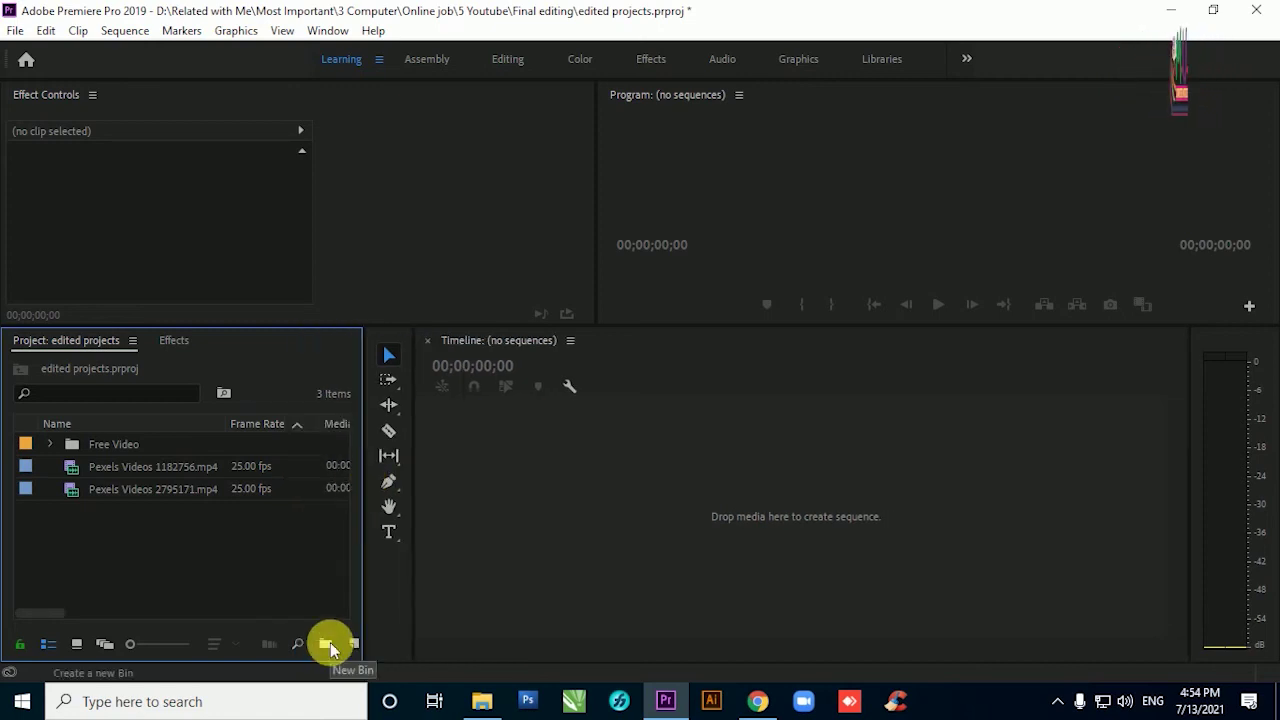
left_click(329, 645)
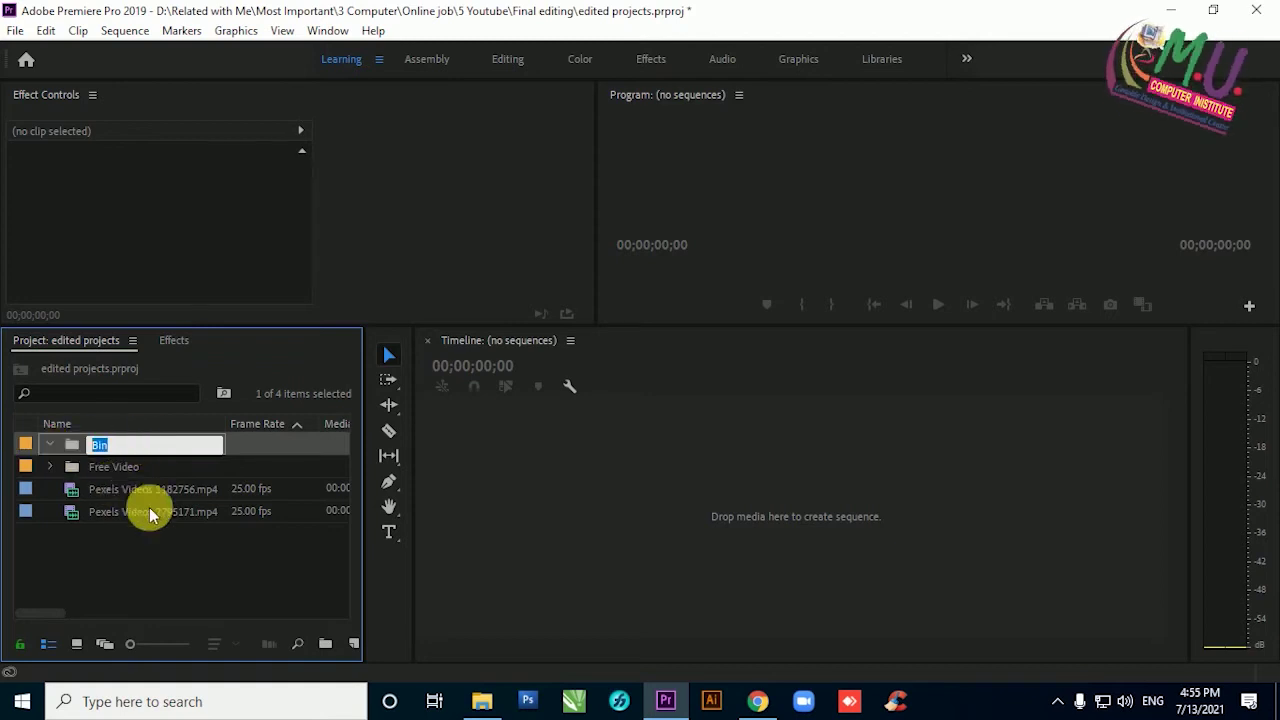
left_click(165, 578)
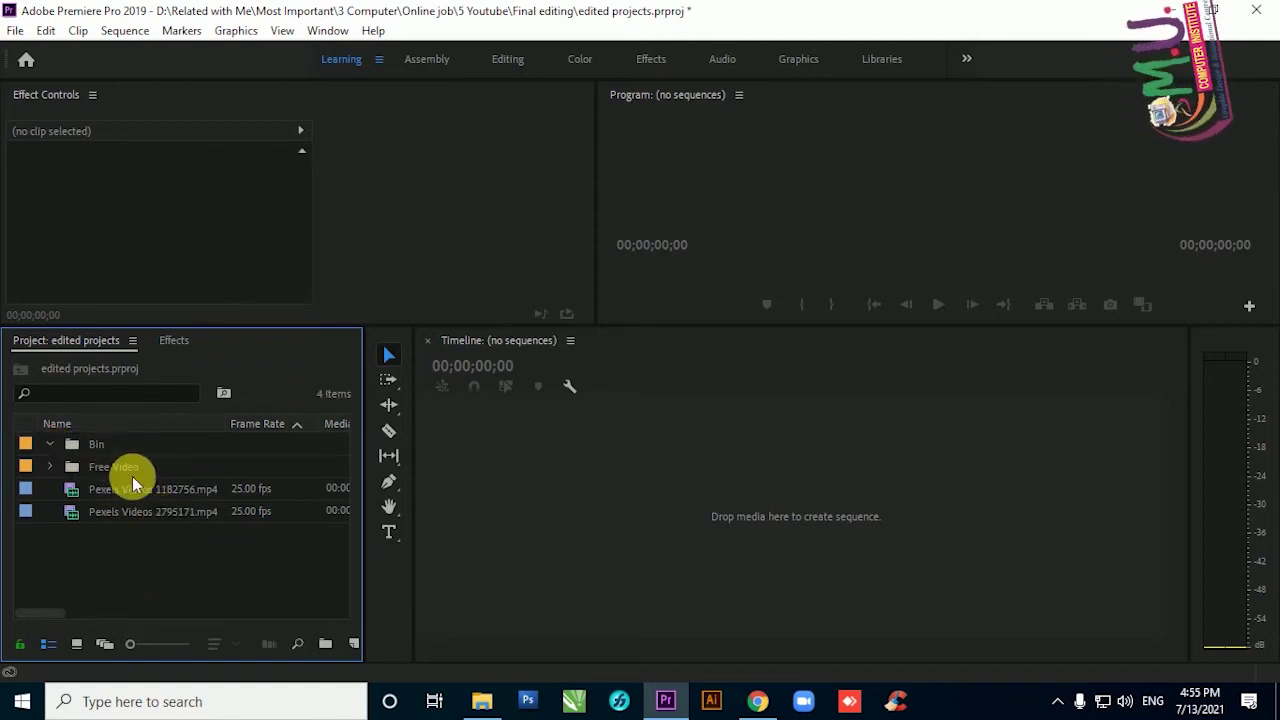
Widen the panel further to show Media Start and delete the empty Bin.
left_click(72, 444)
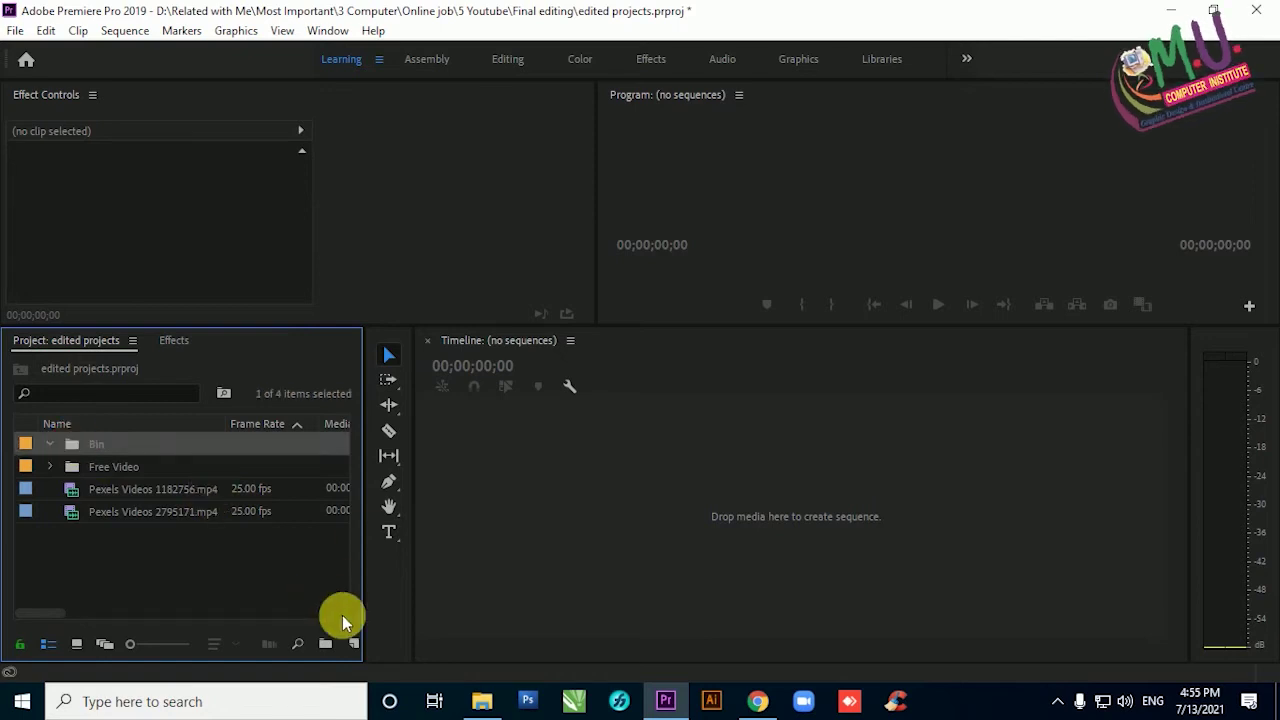
left_click_drag(372, 536, 405, 530)
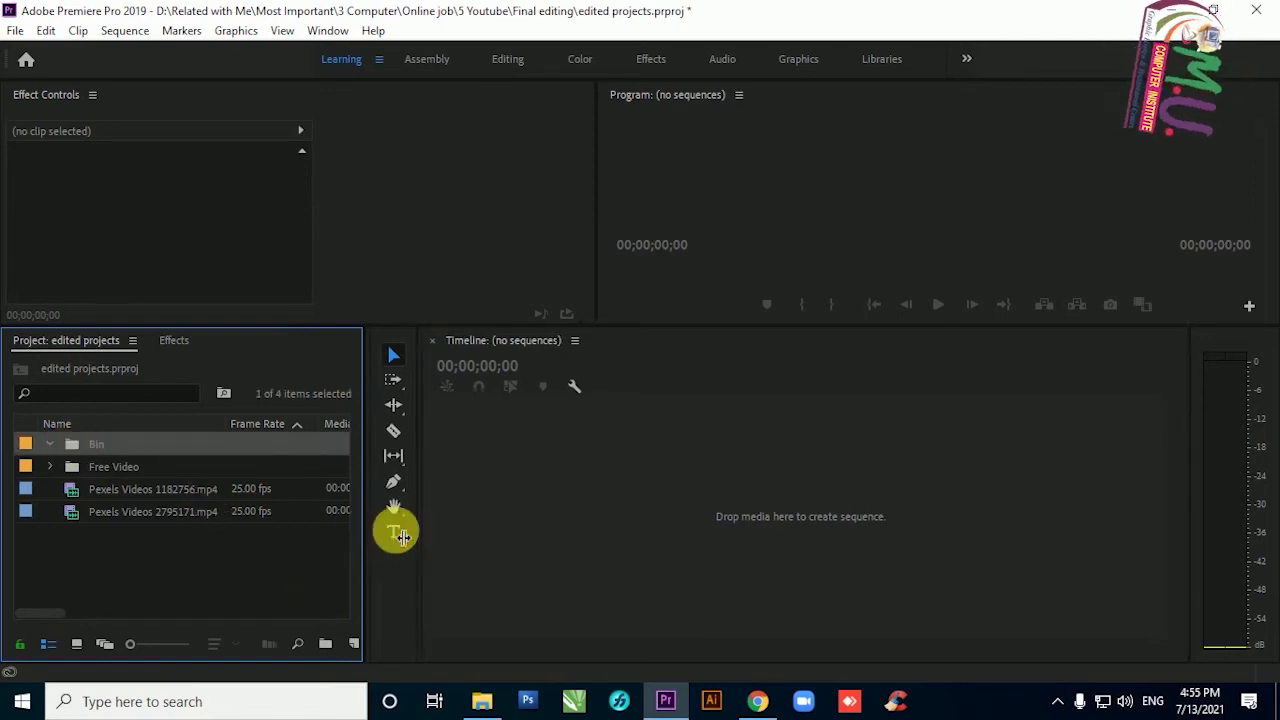
left_click(383, 642)
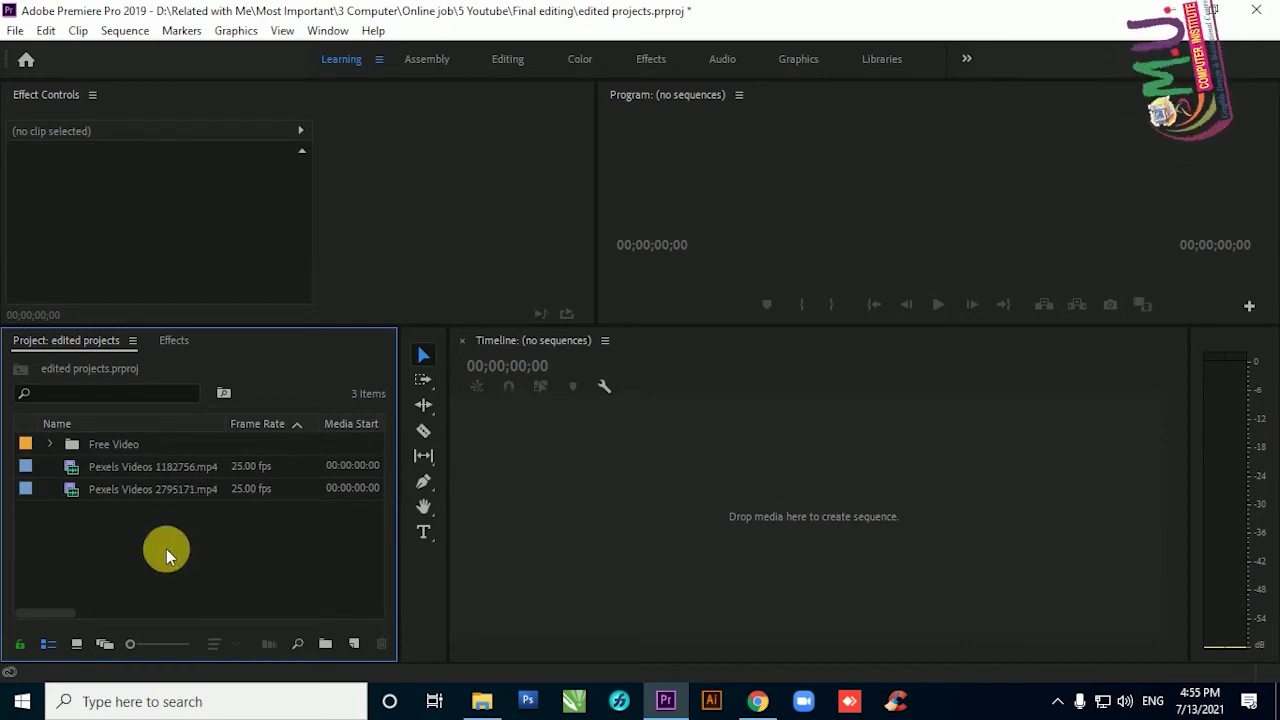
Expand and collapse the Free Video bin, then switch the project to Icon View.
left_click(49, 446)
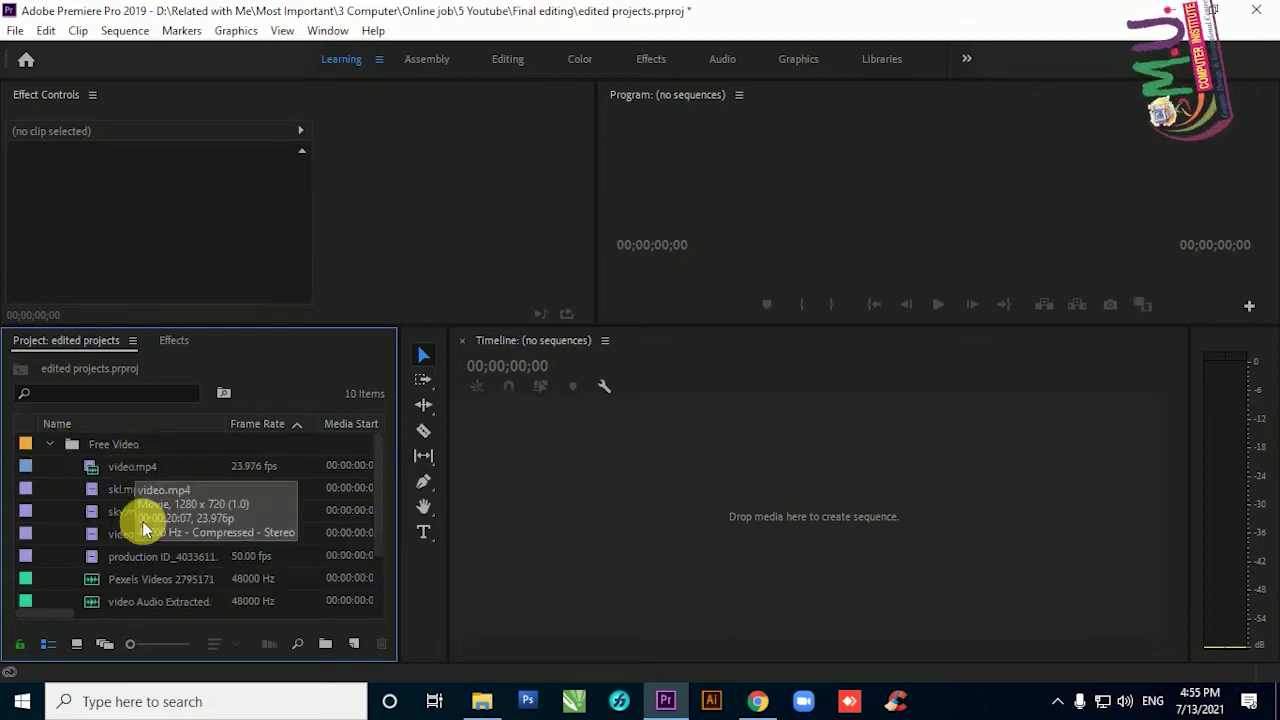
left_click(53, 445)
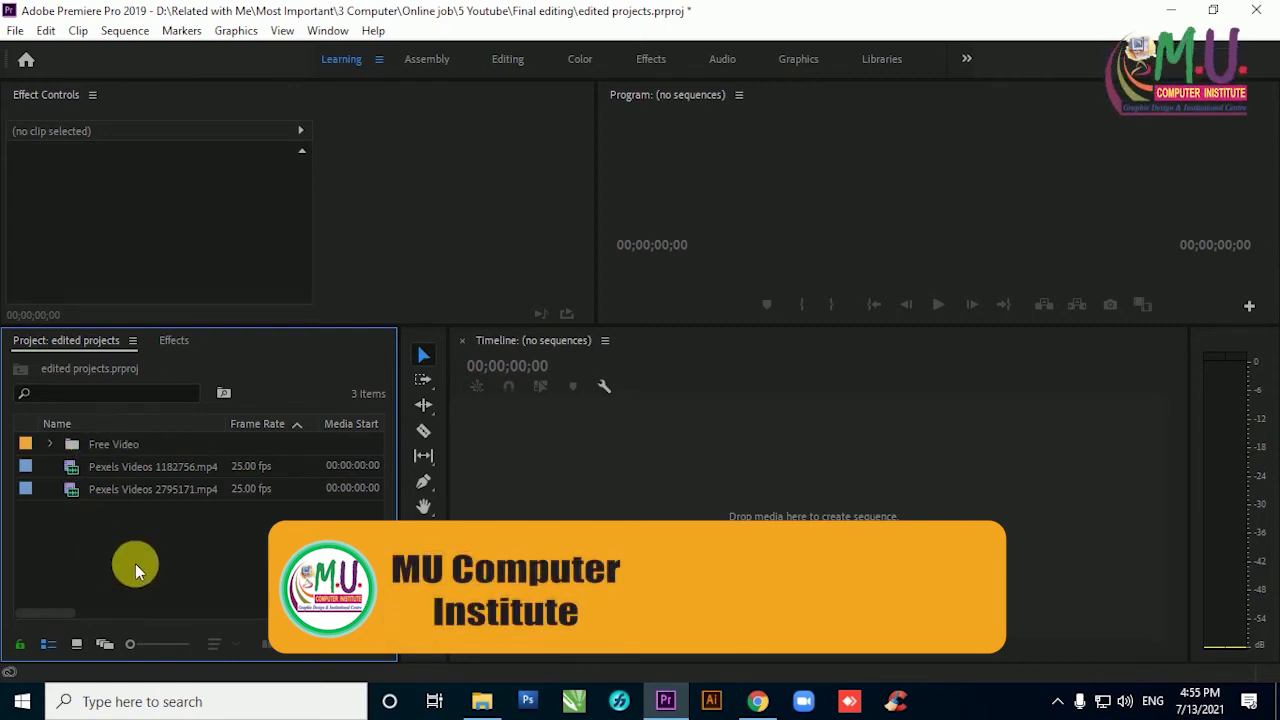
left_click(77, 646)
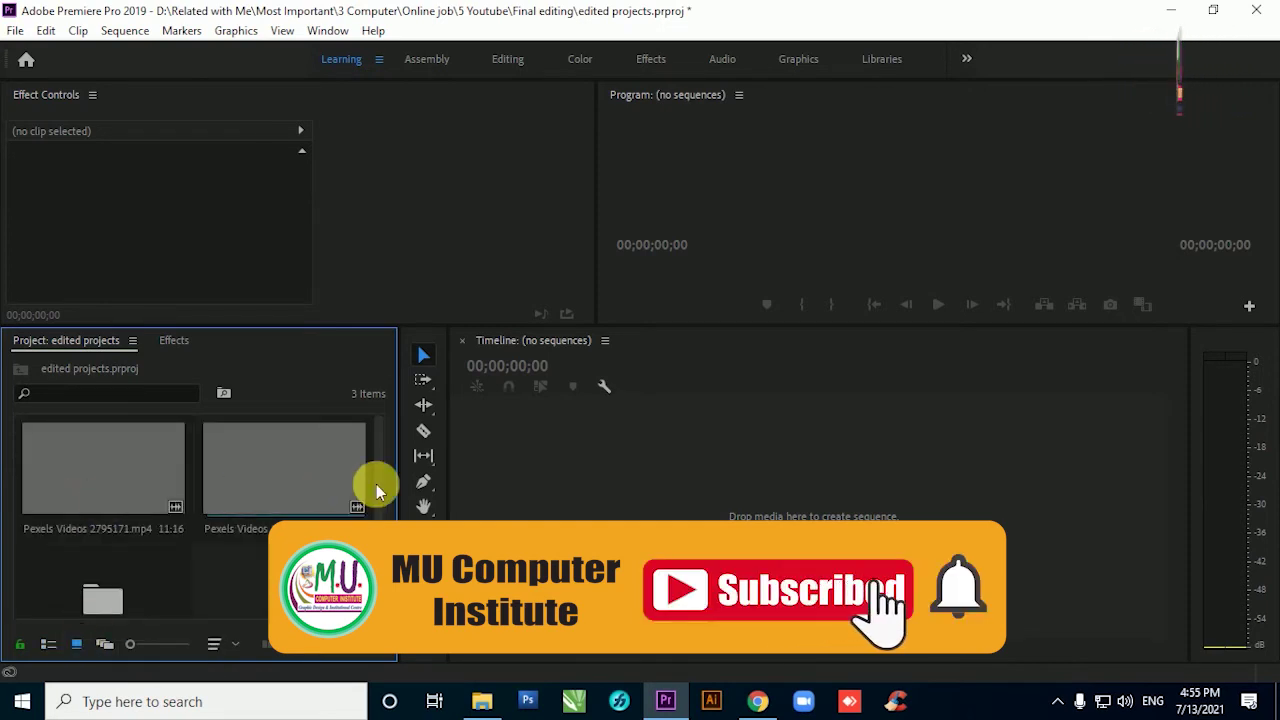
Open the Free Video bin in its own Bin tab showing its 7 clips.
scroll(378, 516, "down", 1)
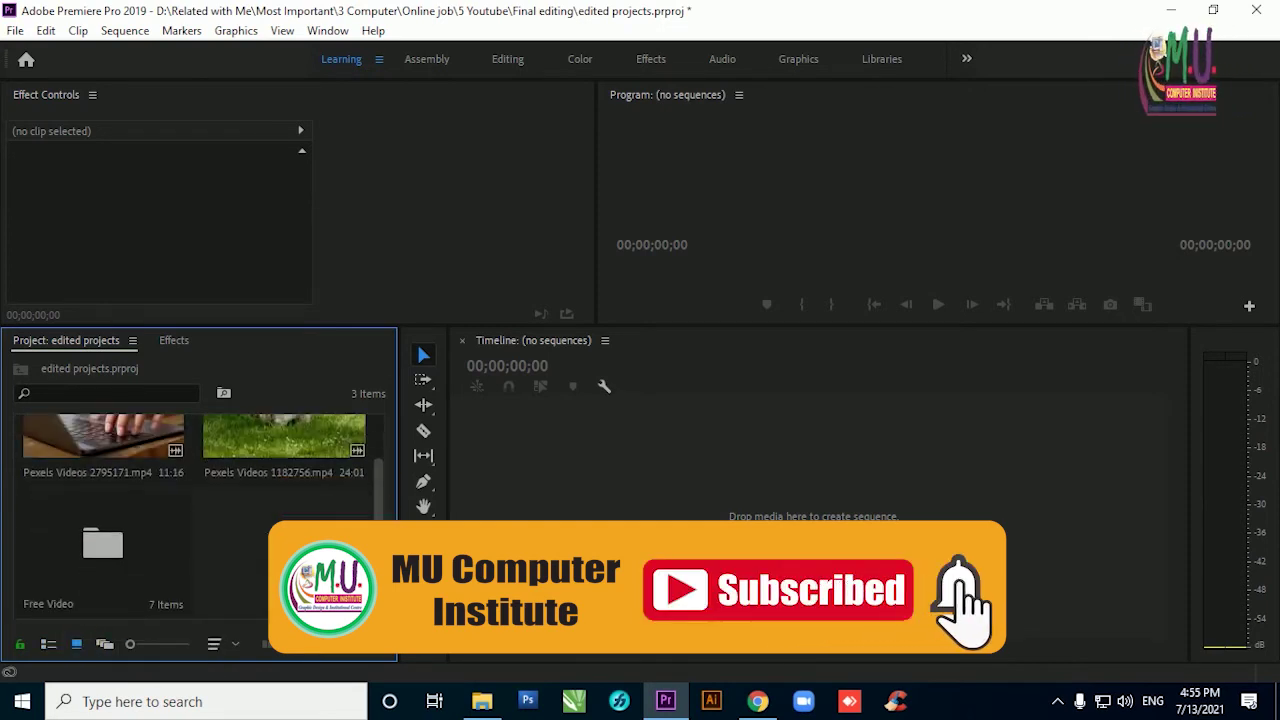
left_click(110, 560)
double_click(110, 560)
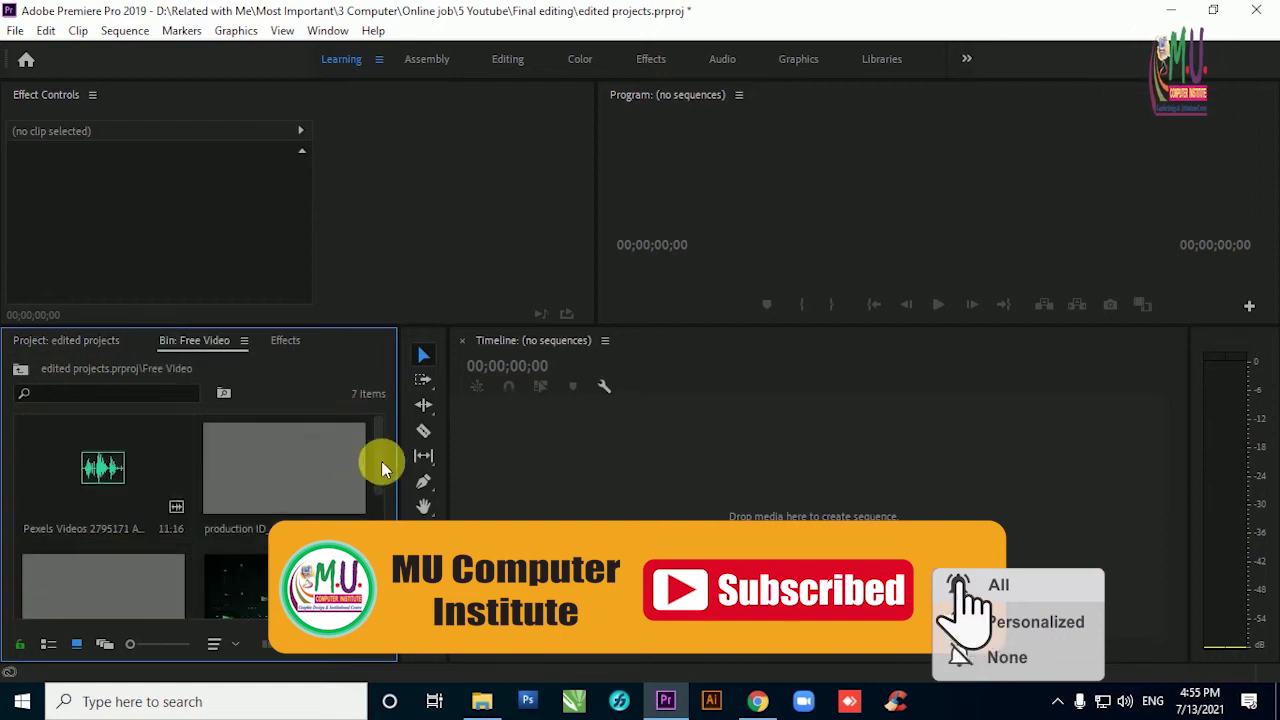
scroll(378, 450, "down", 5)
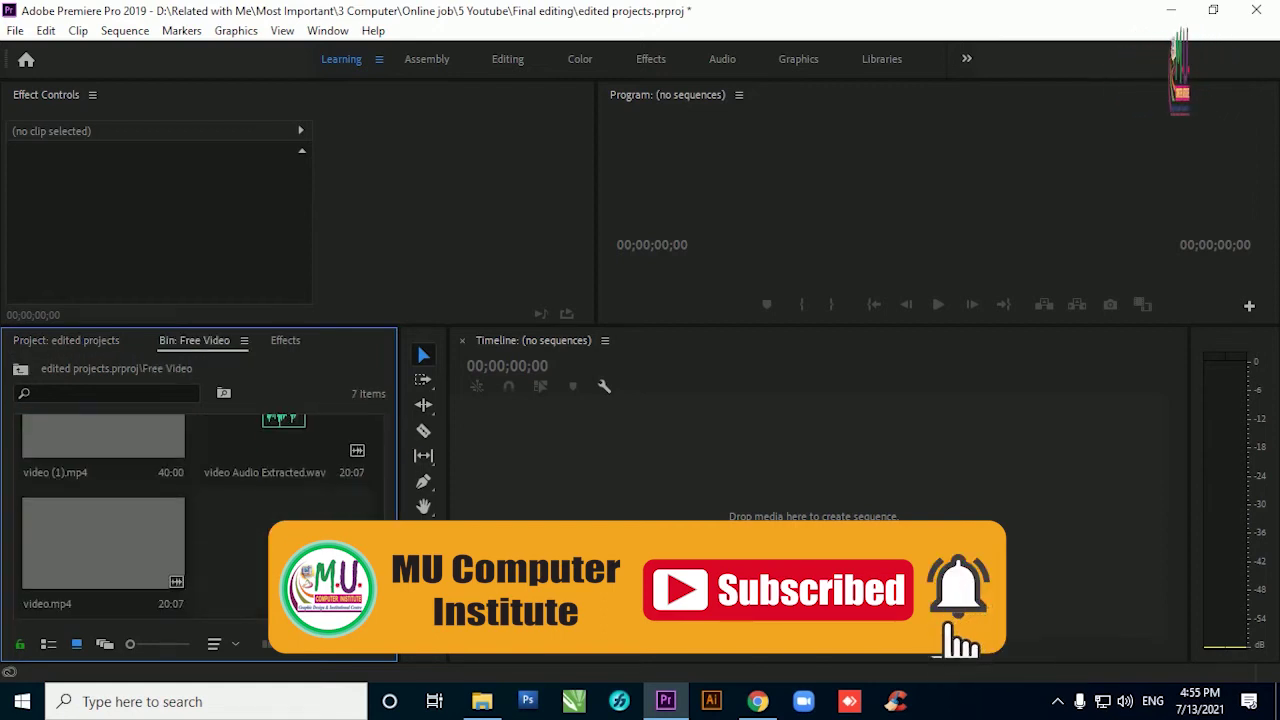
mouse_move(378, 580)
left_mouse_down()
mouse_move(380, 408)
mouse_move(381, 636)
mouse_move(400, 439)
left_mouse_up()
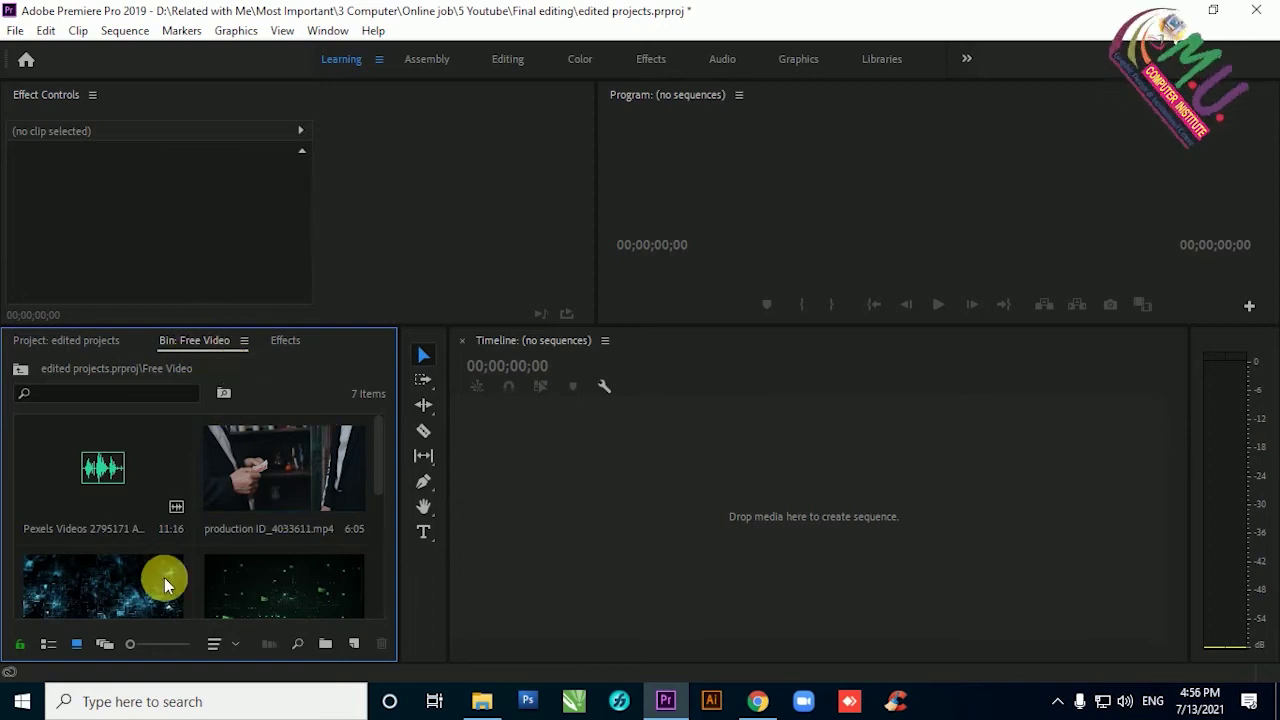
Close the separate Free Video bin panel and return to the Project tab.
left_click(245, 341)
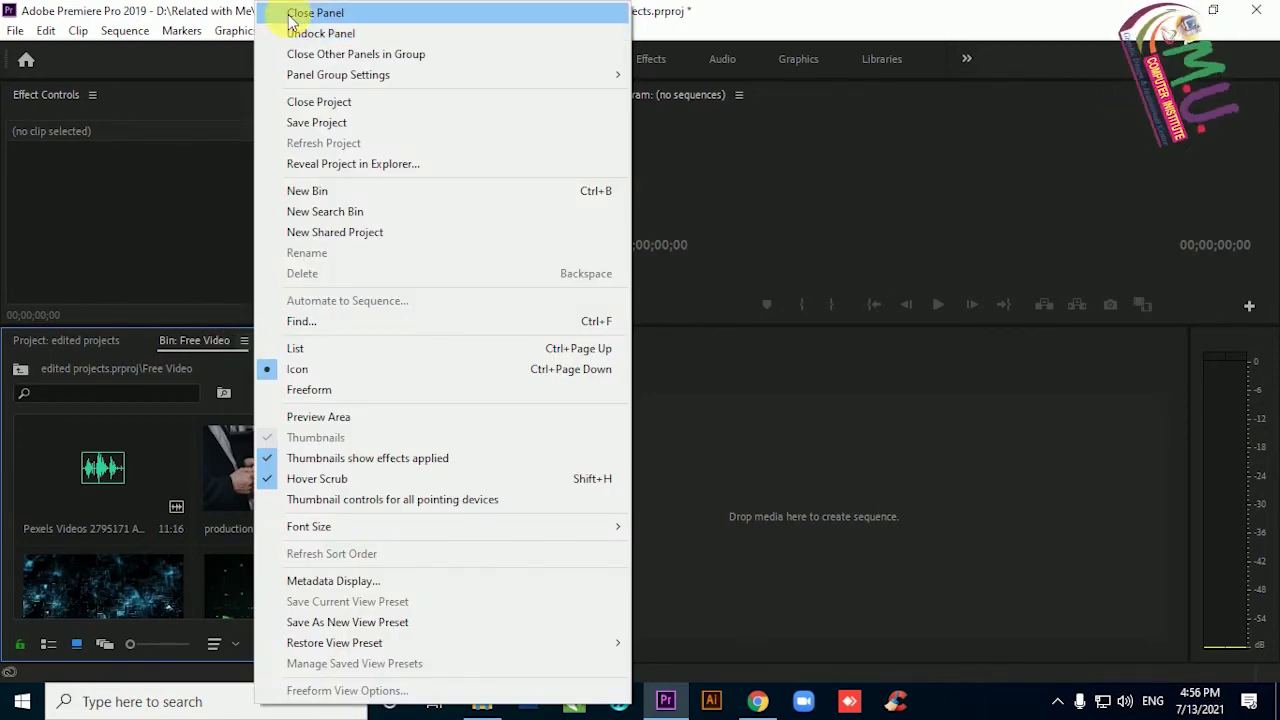
left_click(292, 13)
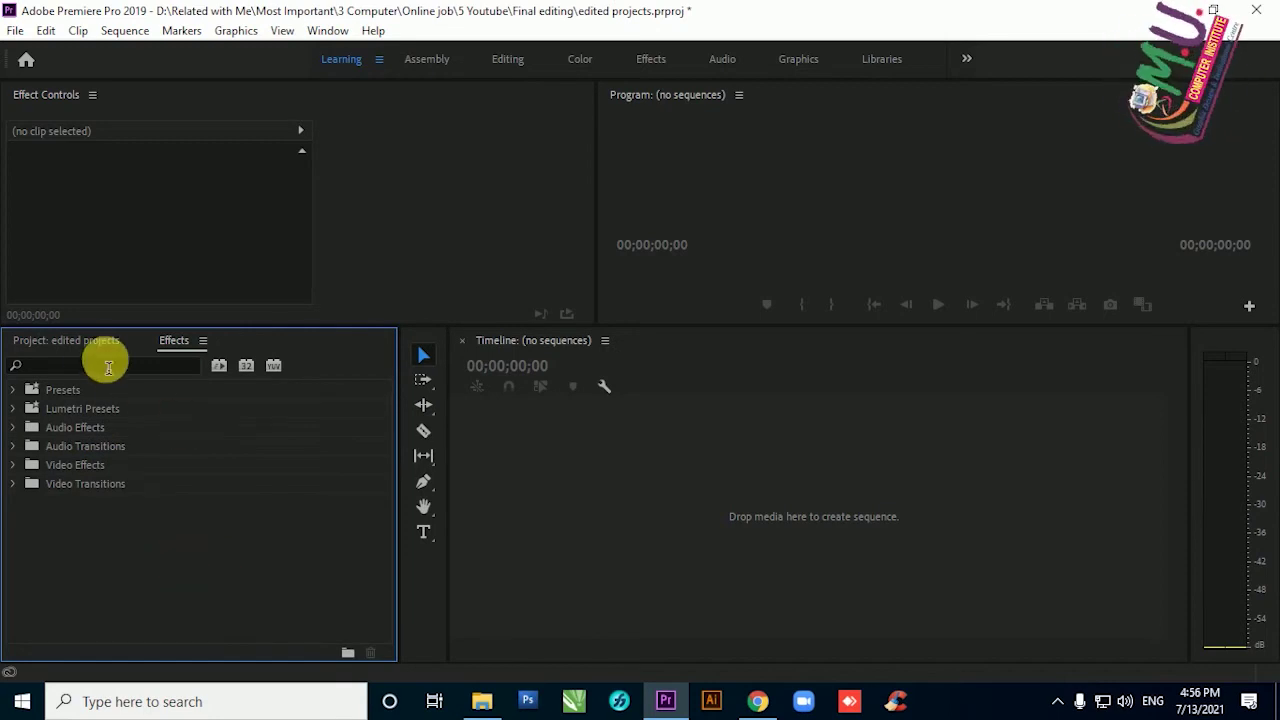
left_click(84, 340)
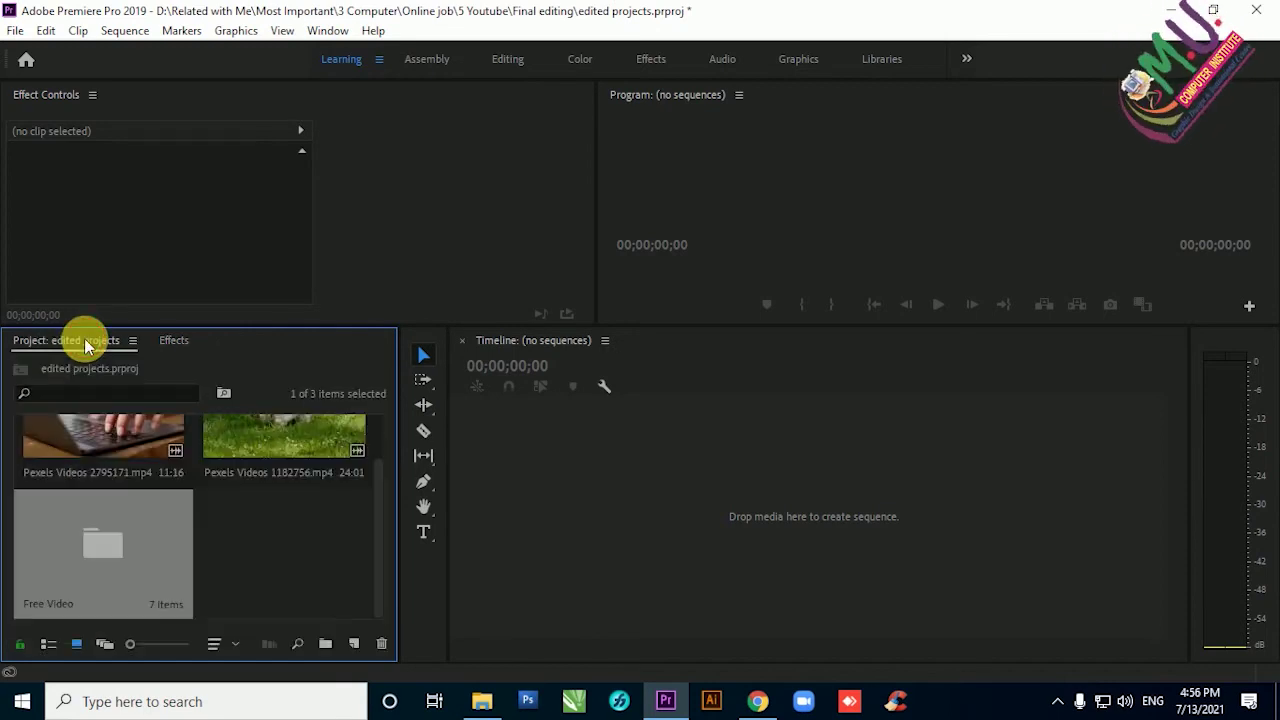
left_click_drag(378, 558, 388, 463)
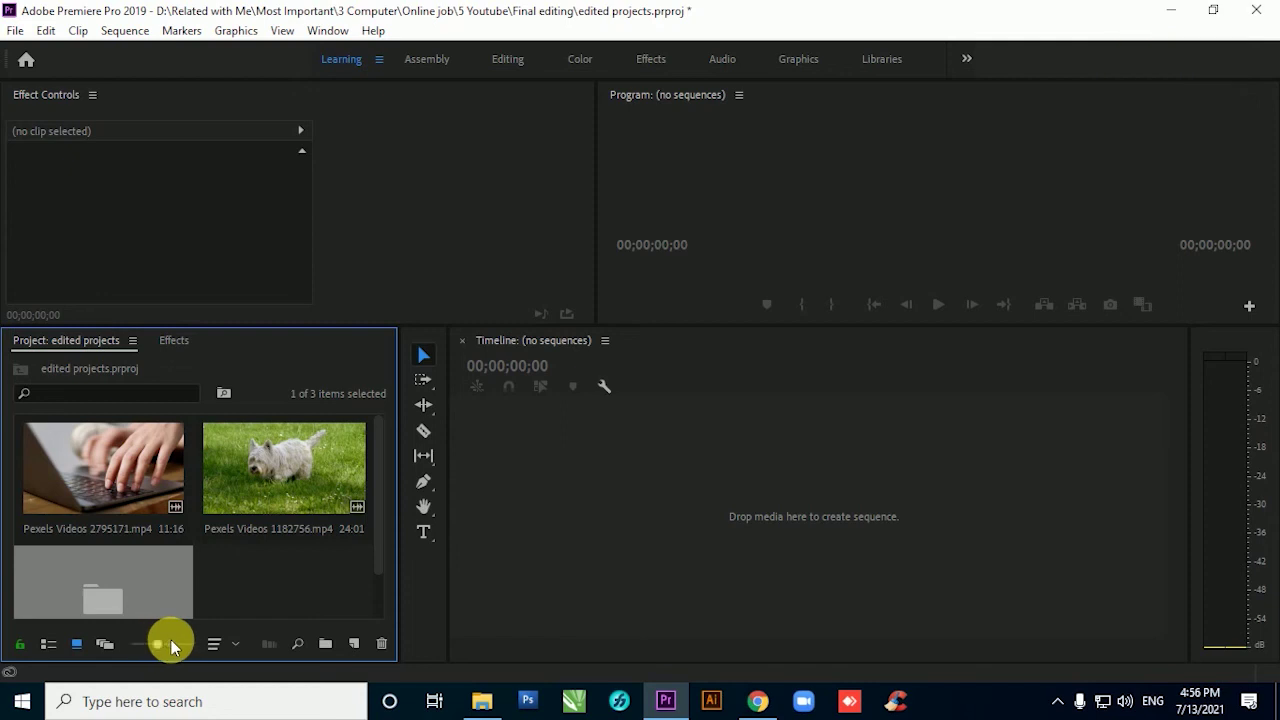
Set thumbnails back to two per row and move the dog clip after the Free Video folder.
left_click_drag(171, 640, 148, 640)
left_click_drag(151, 645, 170, 647)
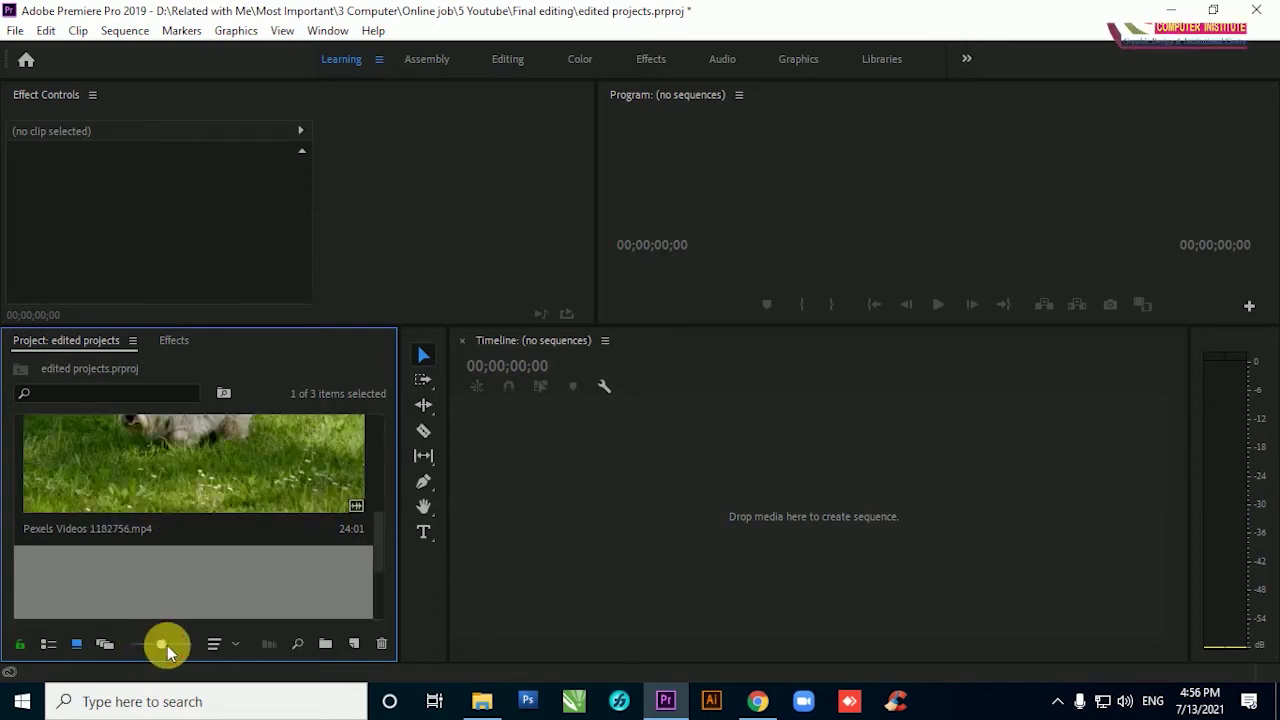
scroll(170, 551, "down", 2)
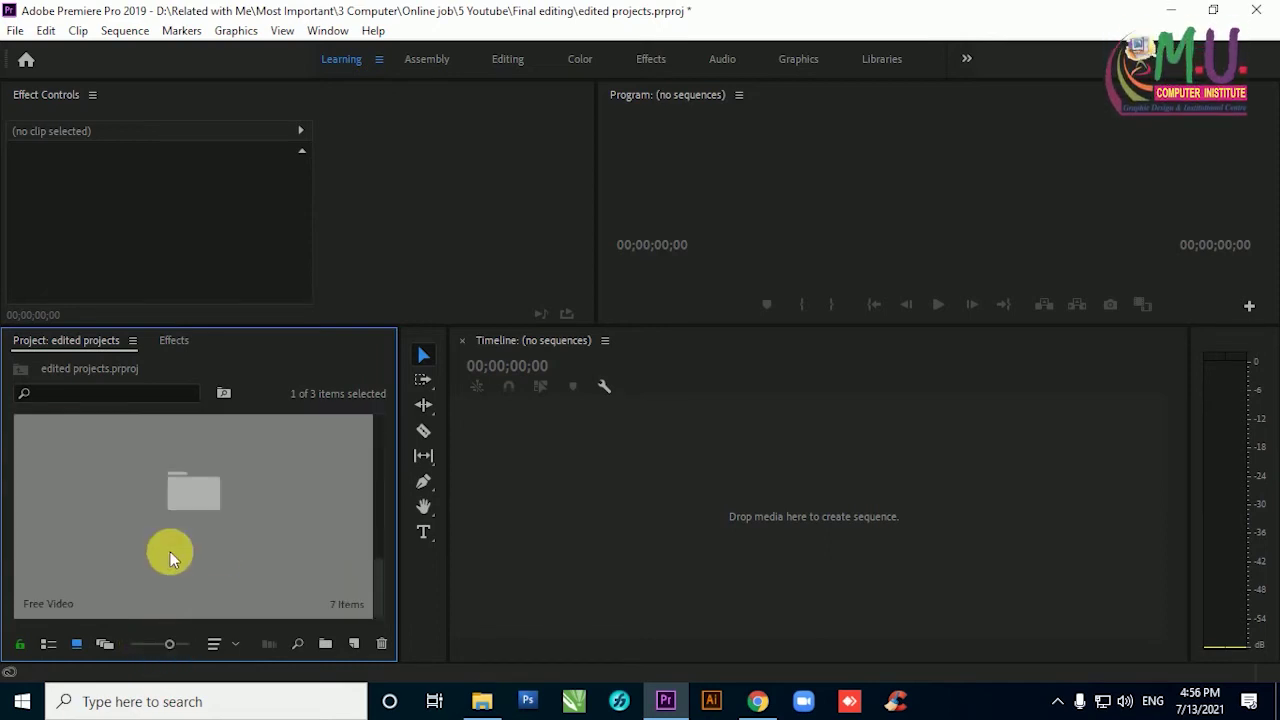
scroll(170, 551, "up", 2)
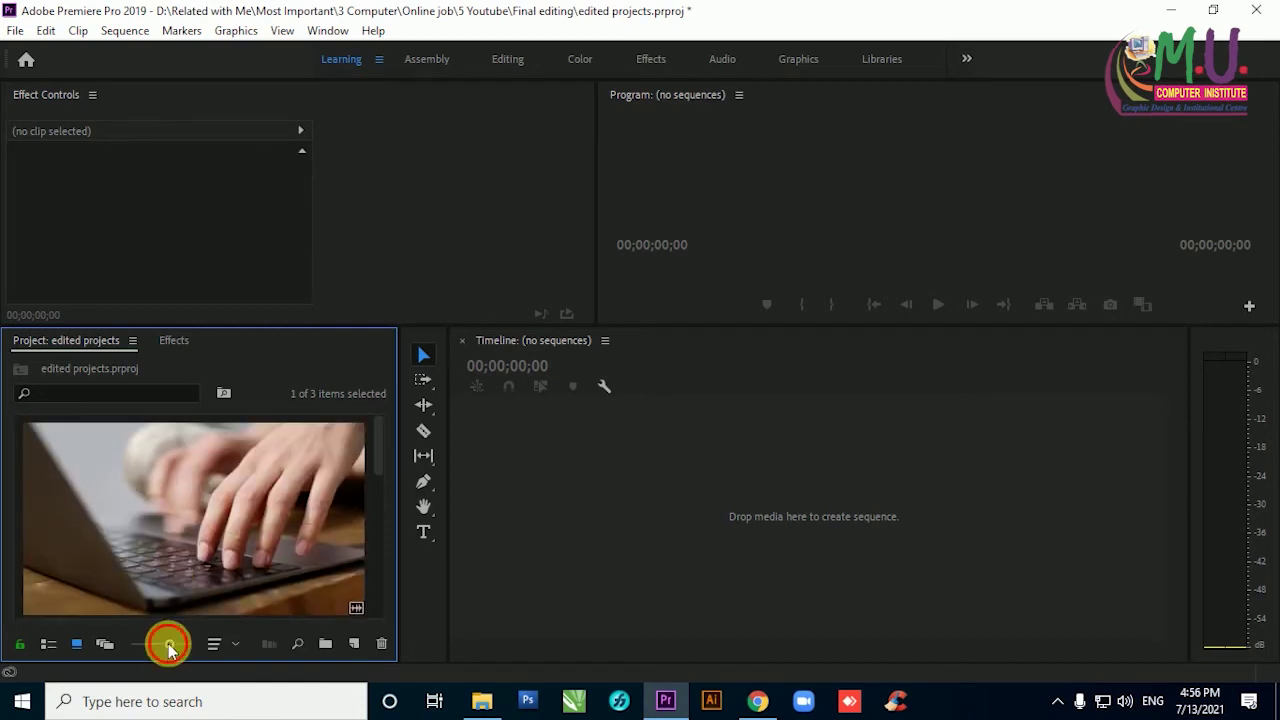
left_click_drag(170, 647, 131, 645)
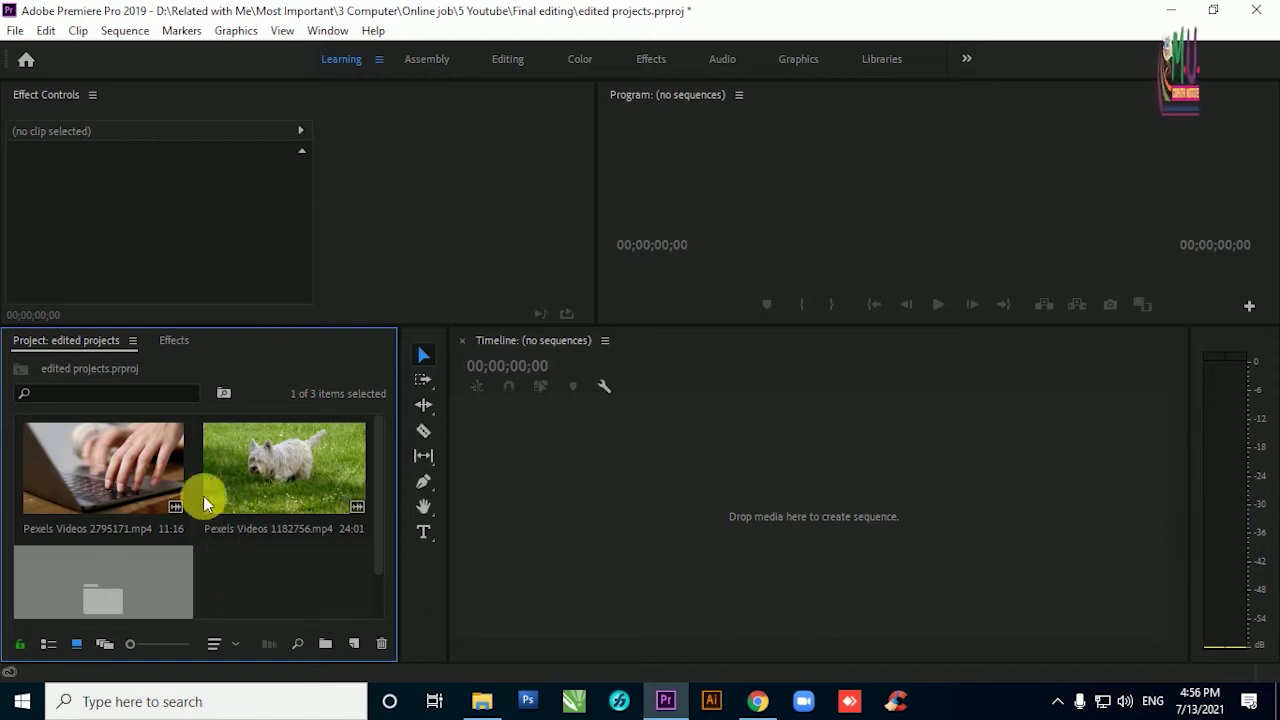
left_click(275, 468)
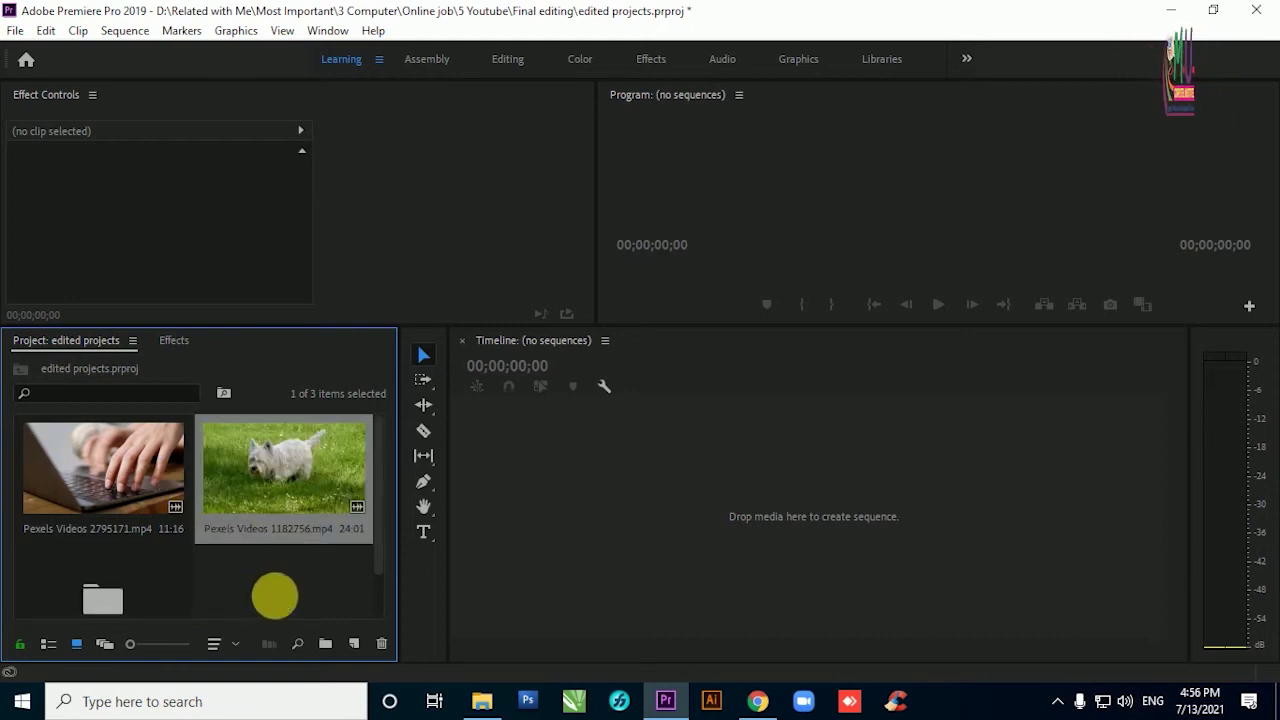
left_click_drag(278, 615, 274, 598)
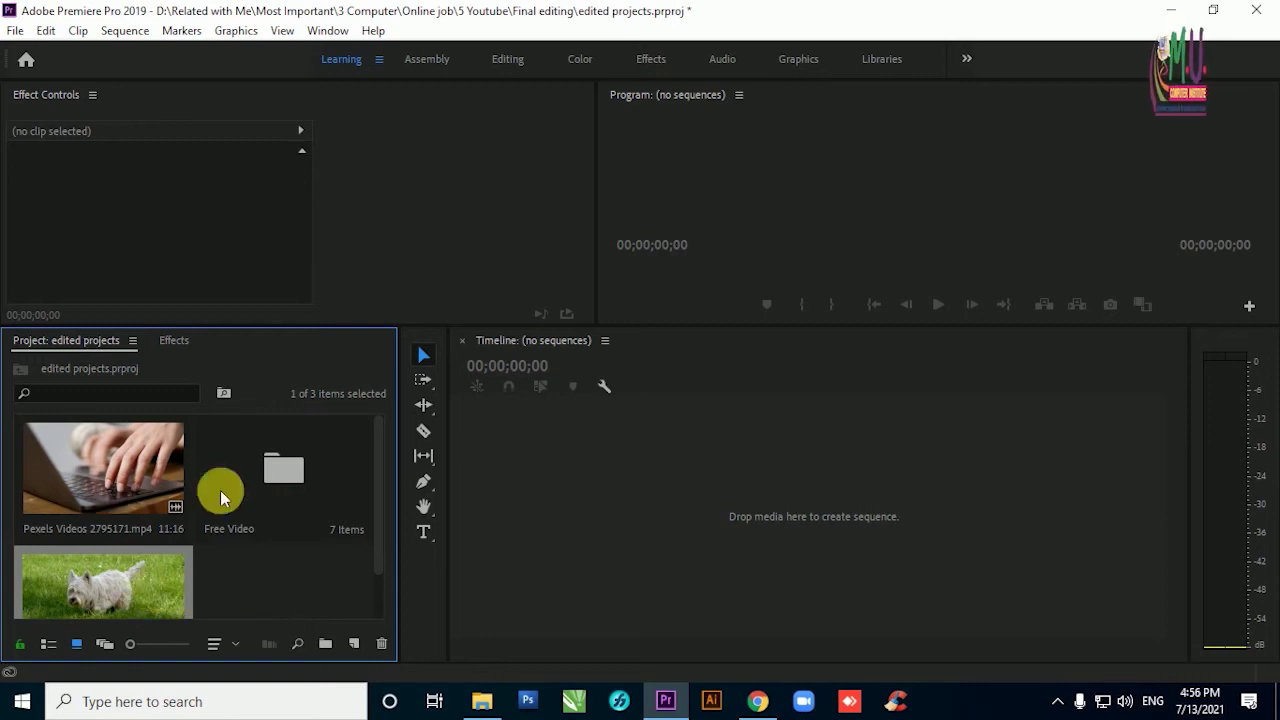
Switch the Project panel to Freeform view and drag the Pexels Videos 2795171.mp4 thumbnail right.
left_click(106, 645)
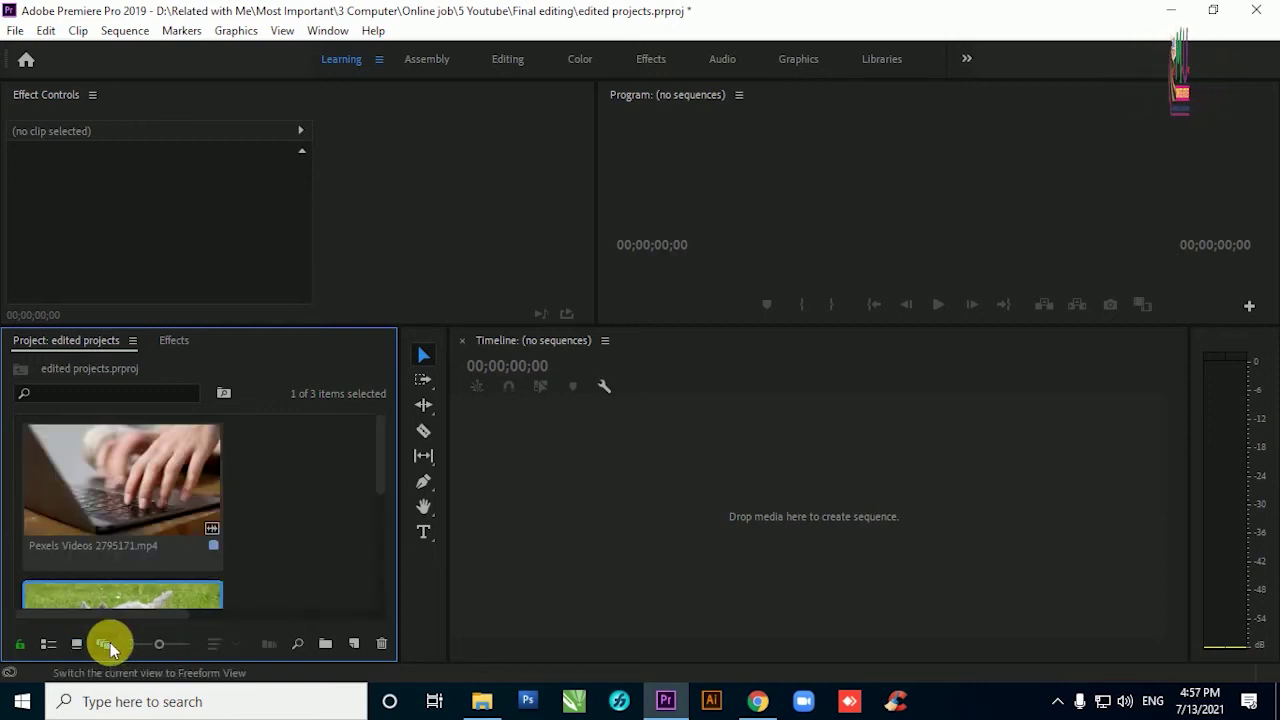
mouse_move(124, 540)
left_mouse_down()
mouse_move(200, 505)
mouse_move(146, 497)
mouse_move(250, 508)
left_mouse_up()
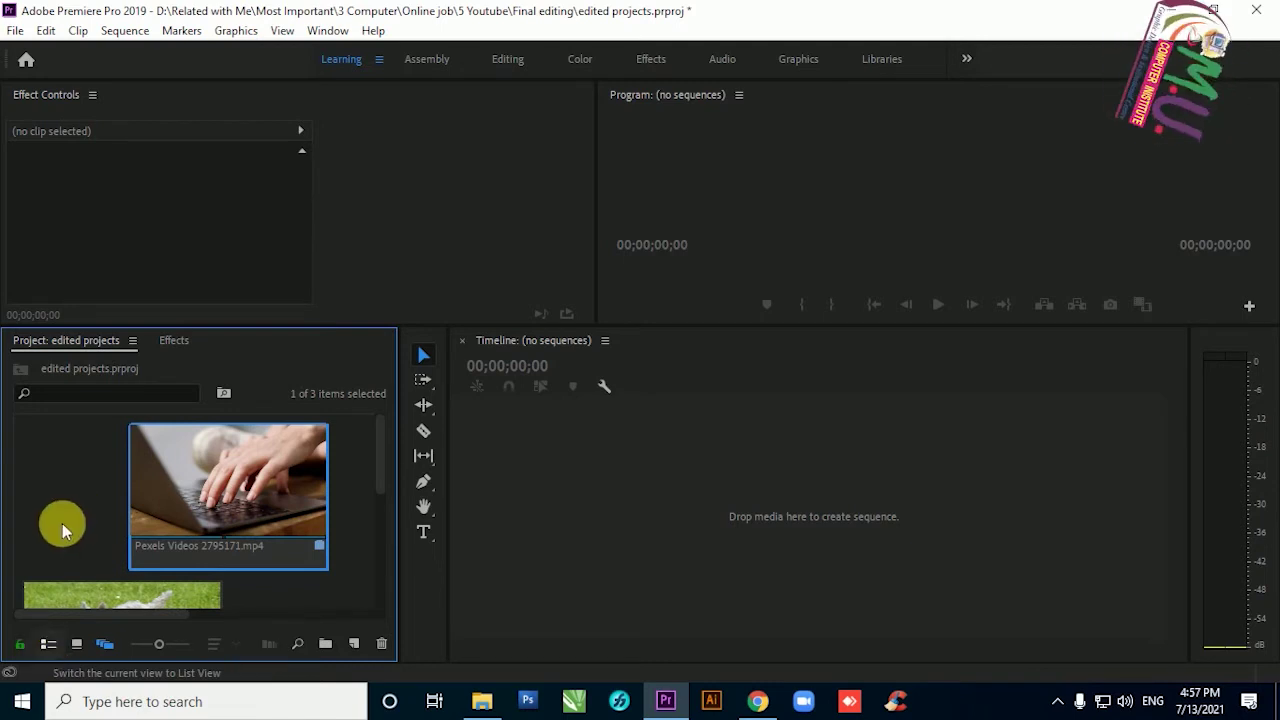
Return to List view, load Pexels Videos 2795171.mp4 into the Source Monitor, and toggle the Free Video bin.
left_click(48, 643)
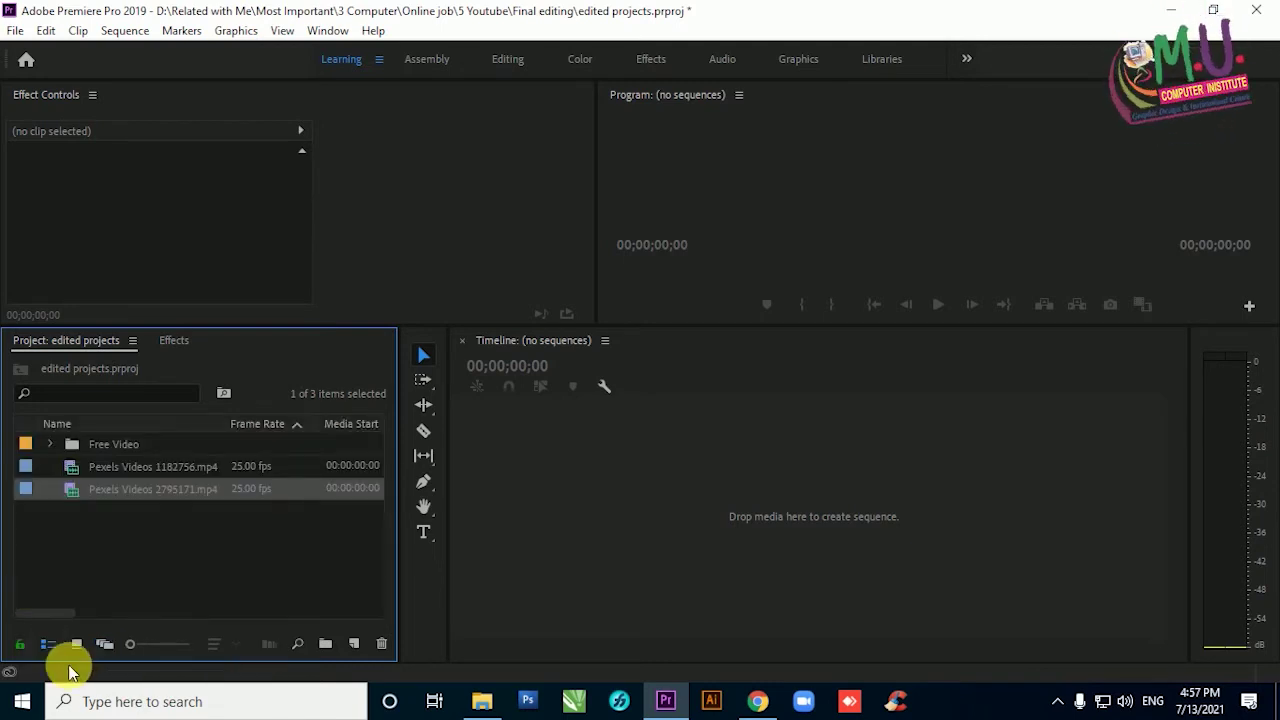
left_click(204, 521)
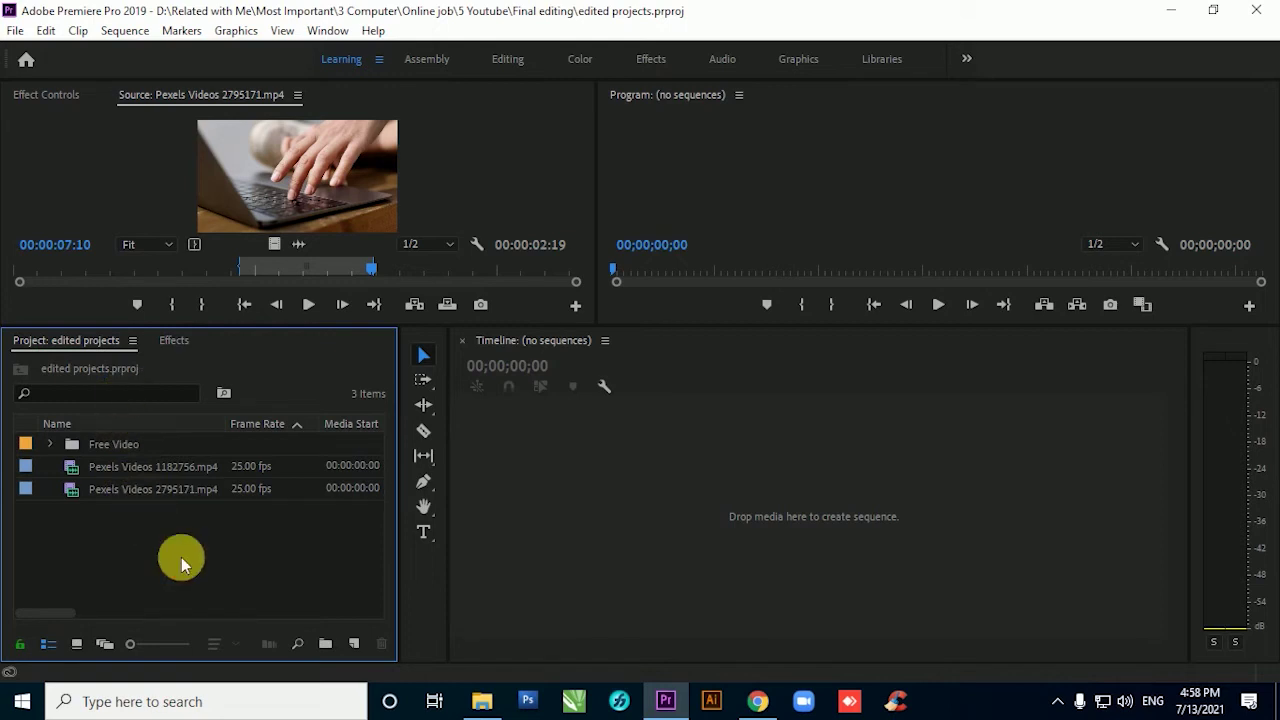
left_click(50, 444)
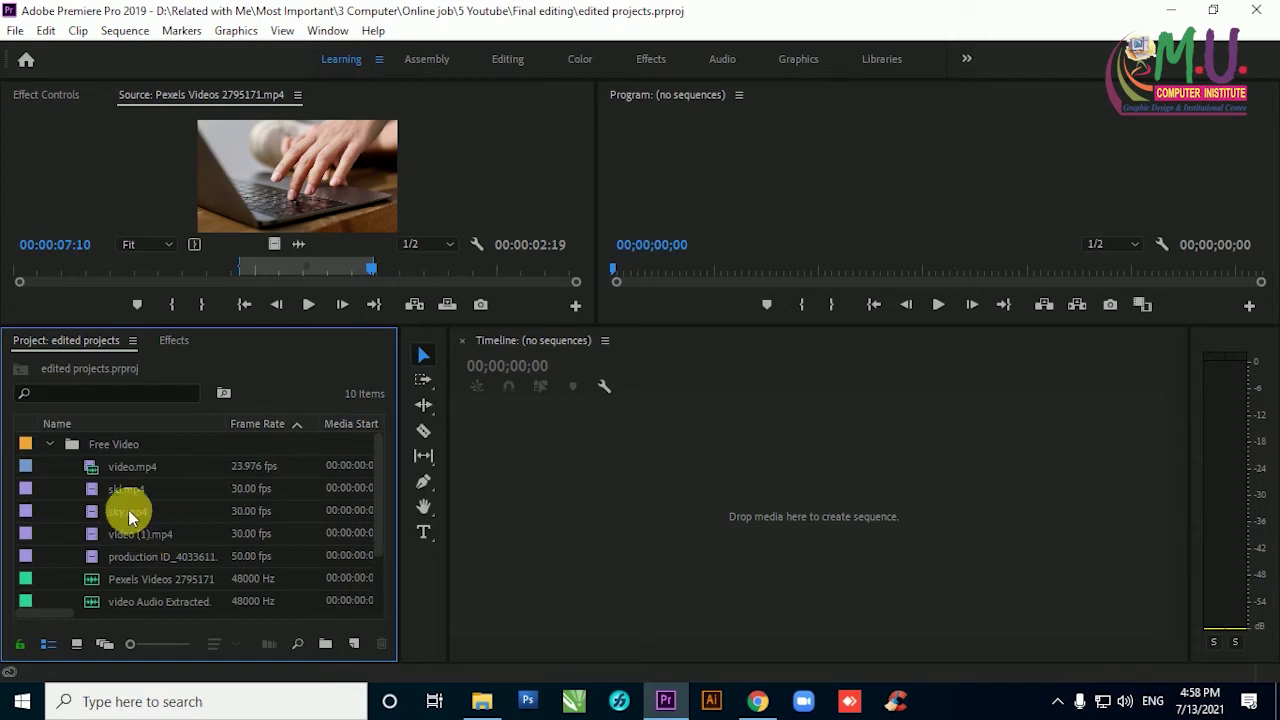
left_click(50, 443)
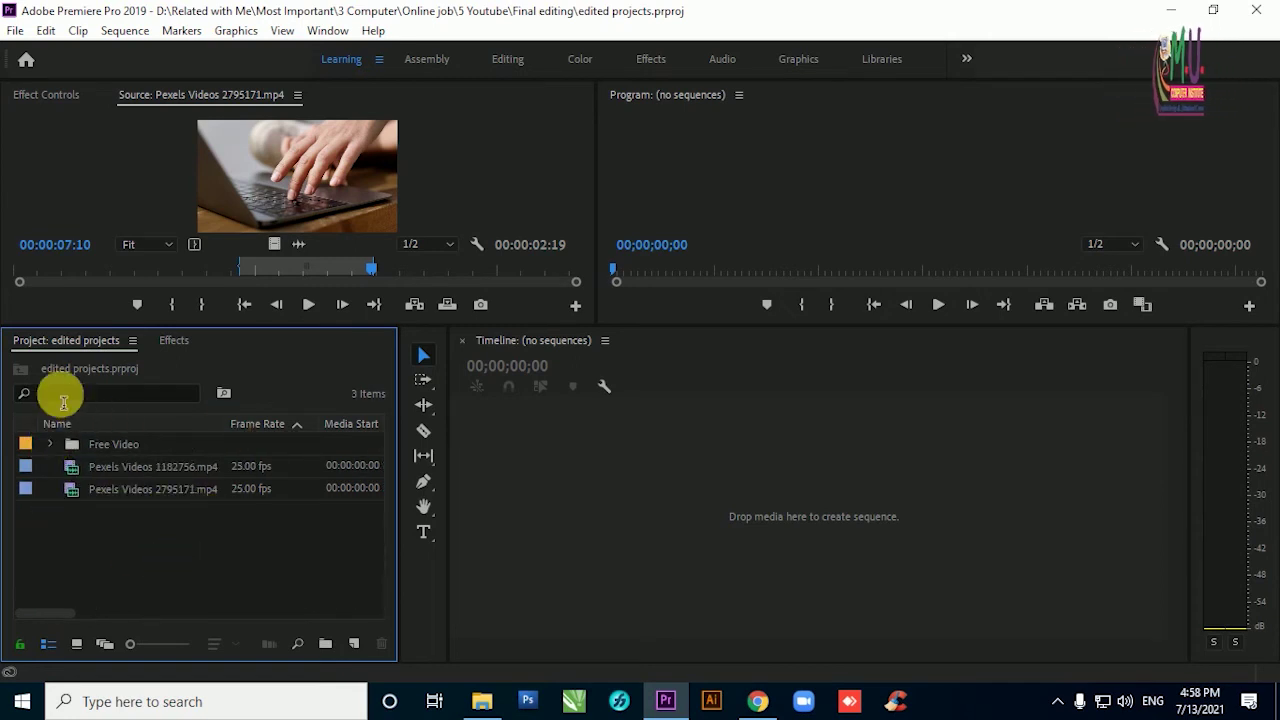
Filter the Project panel by 'sky', then clear the search to show all items.
left_click(63, 396)
type("s")
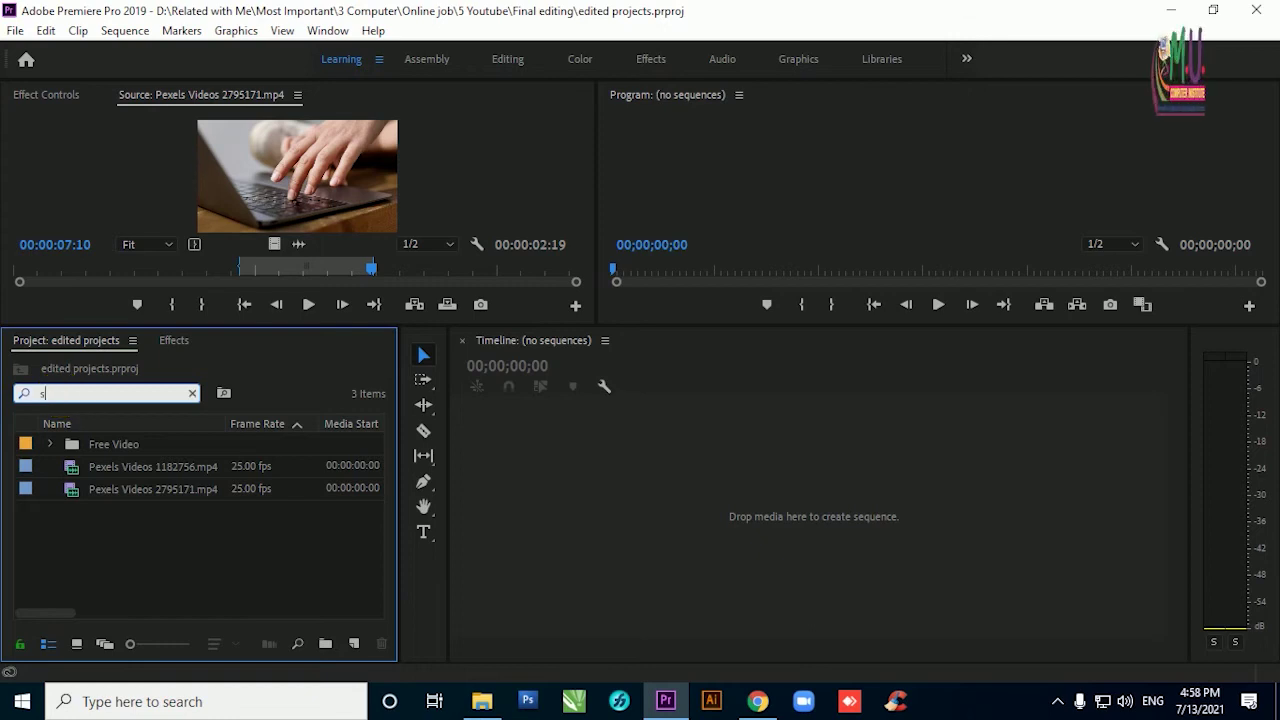
type("ky")
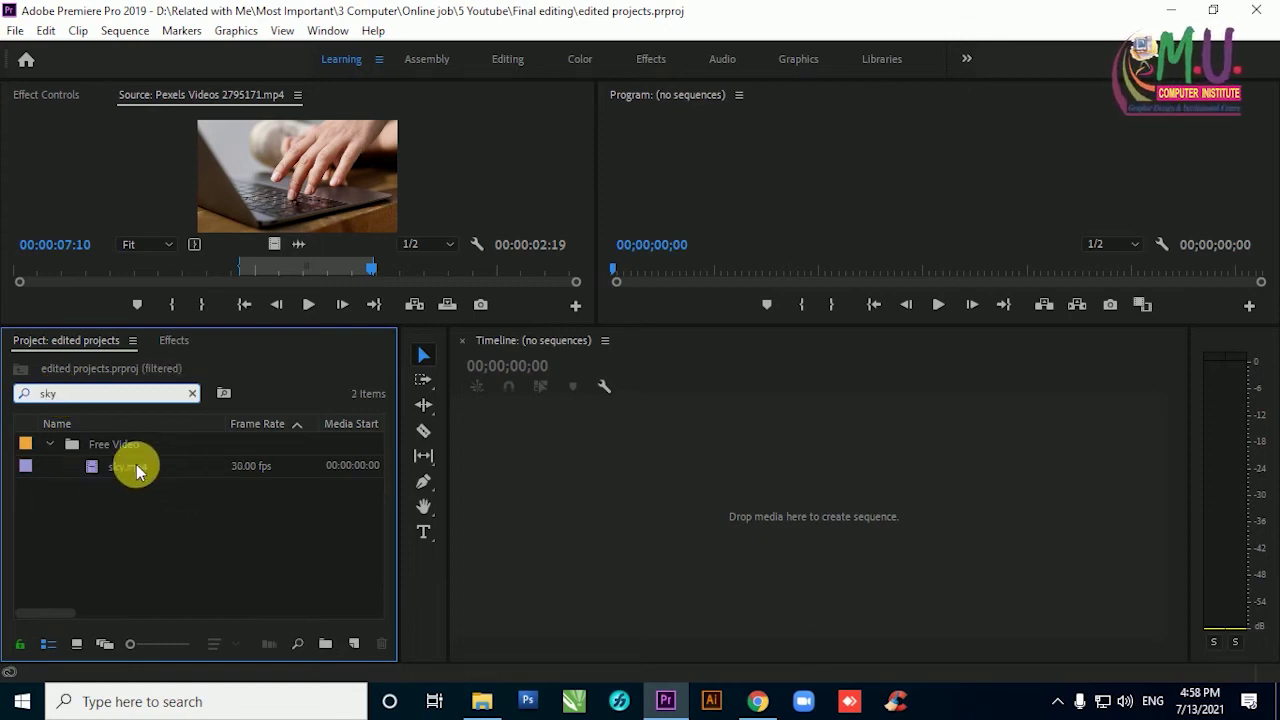
left_click(140, 484)
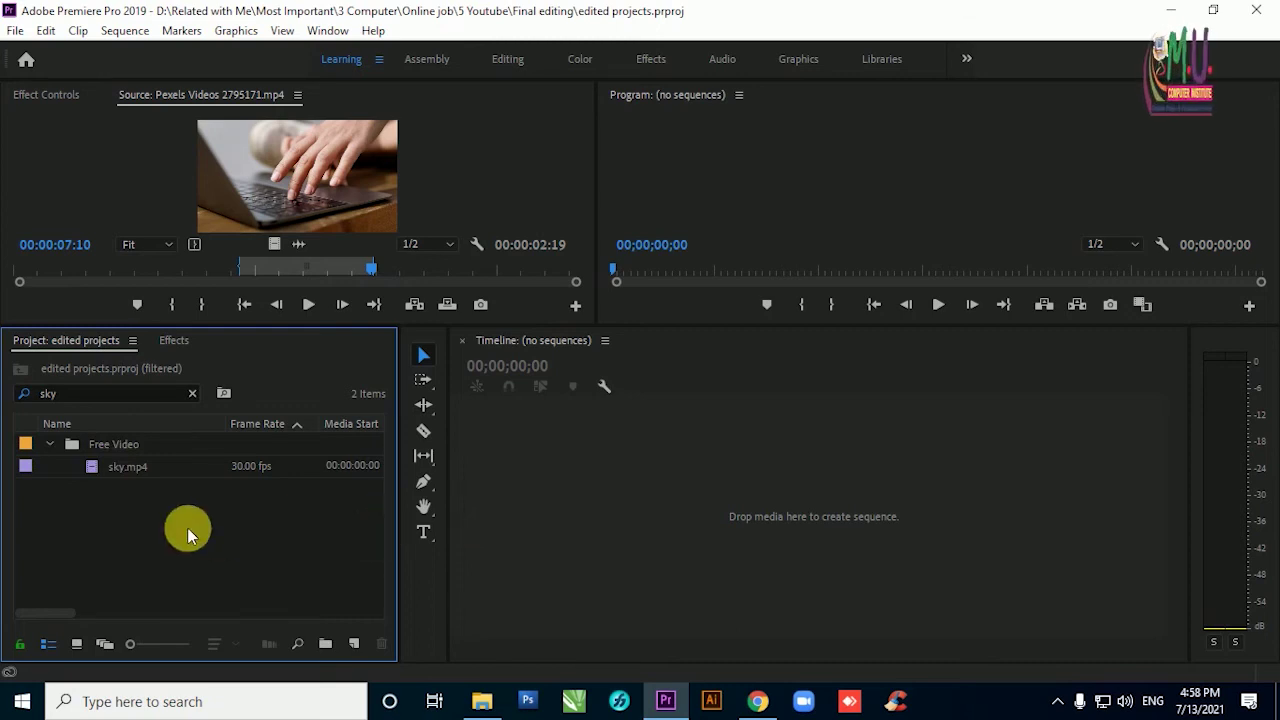
left_click(193, 396)
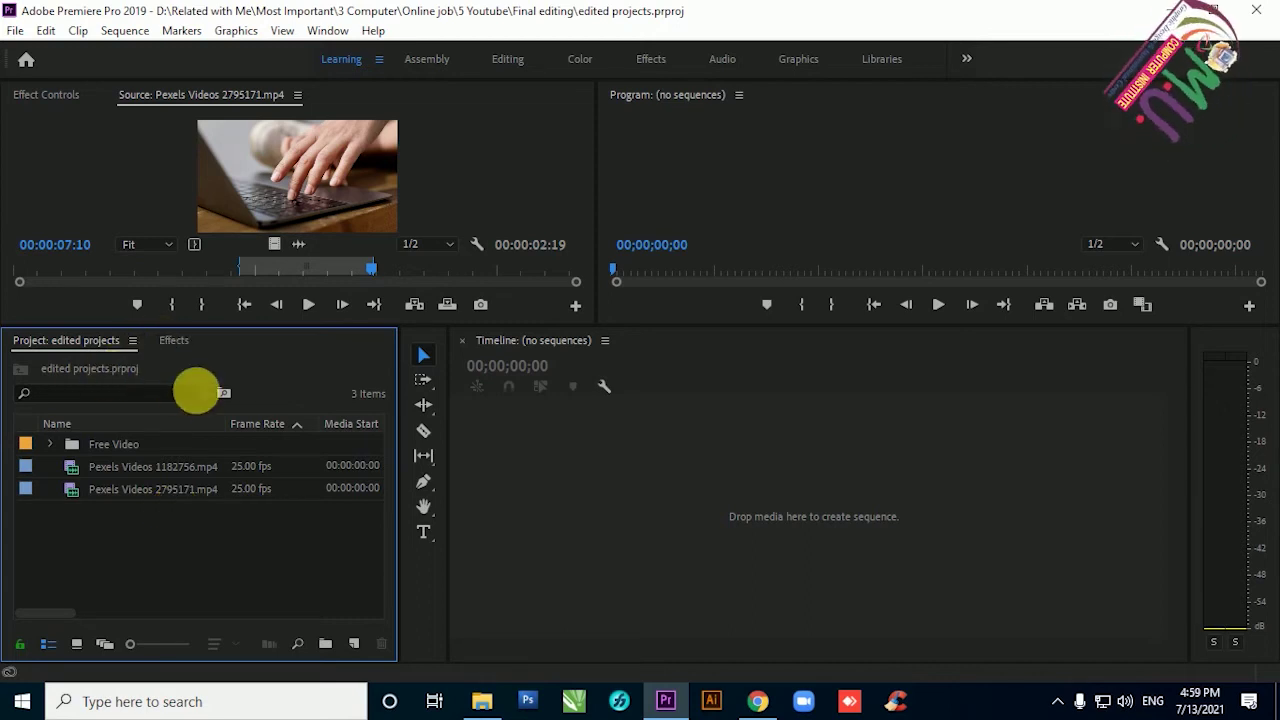
left_click(187, 558)
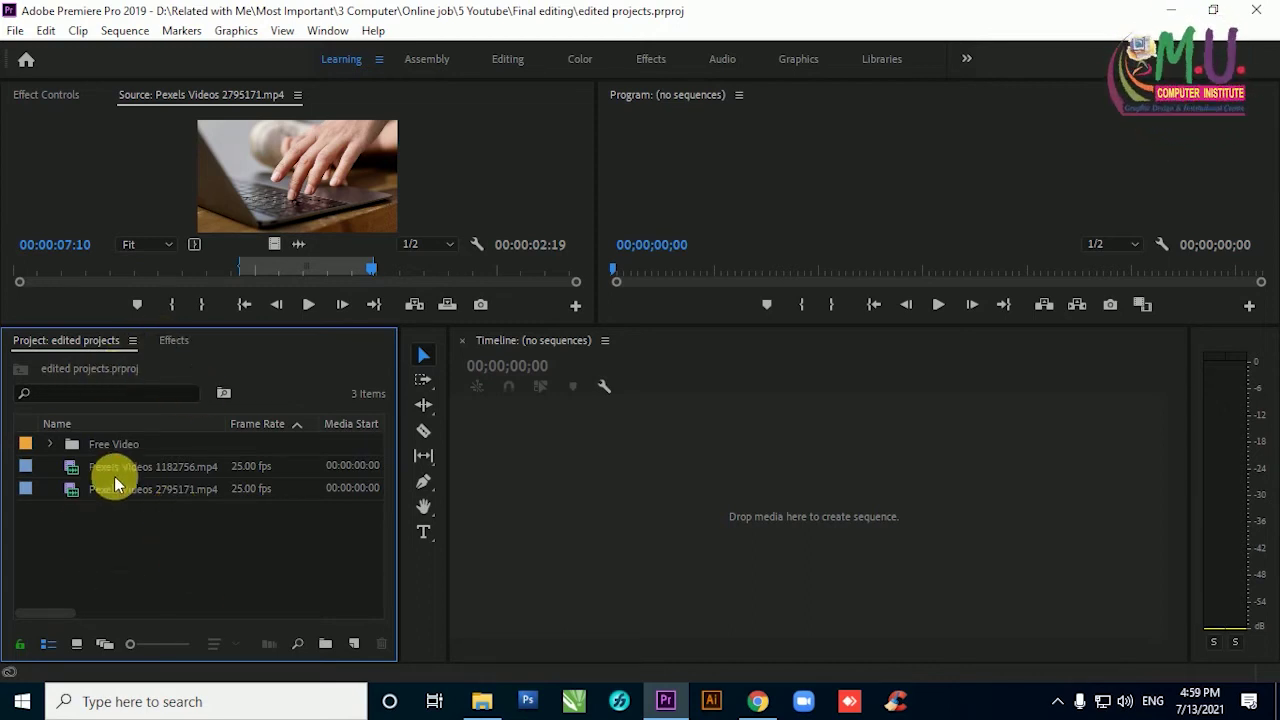
left_click(199, 552)
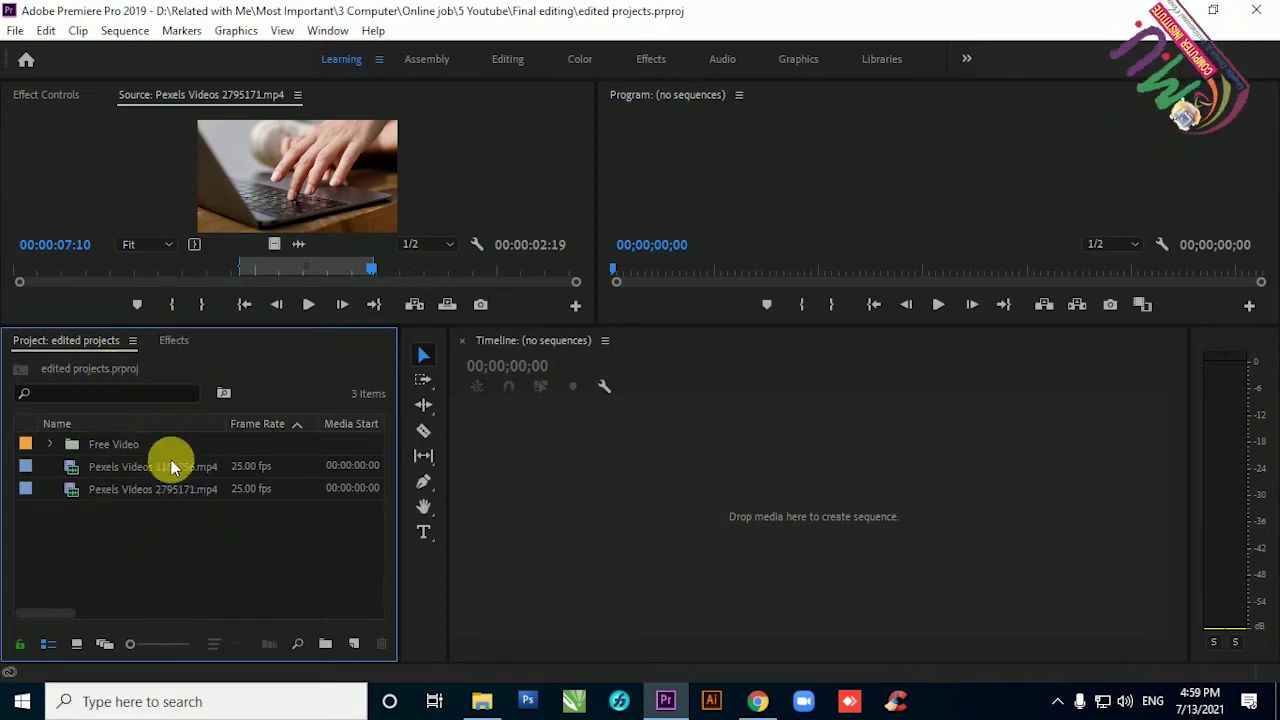
left_click(172, 466)
left_click(179, 550)
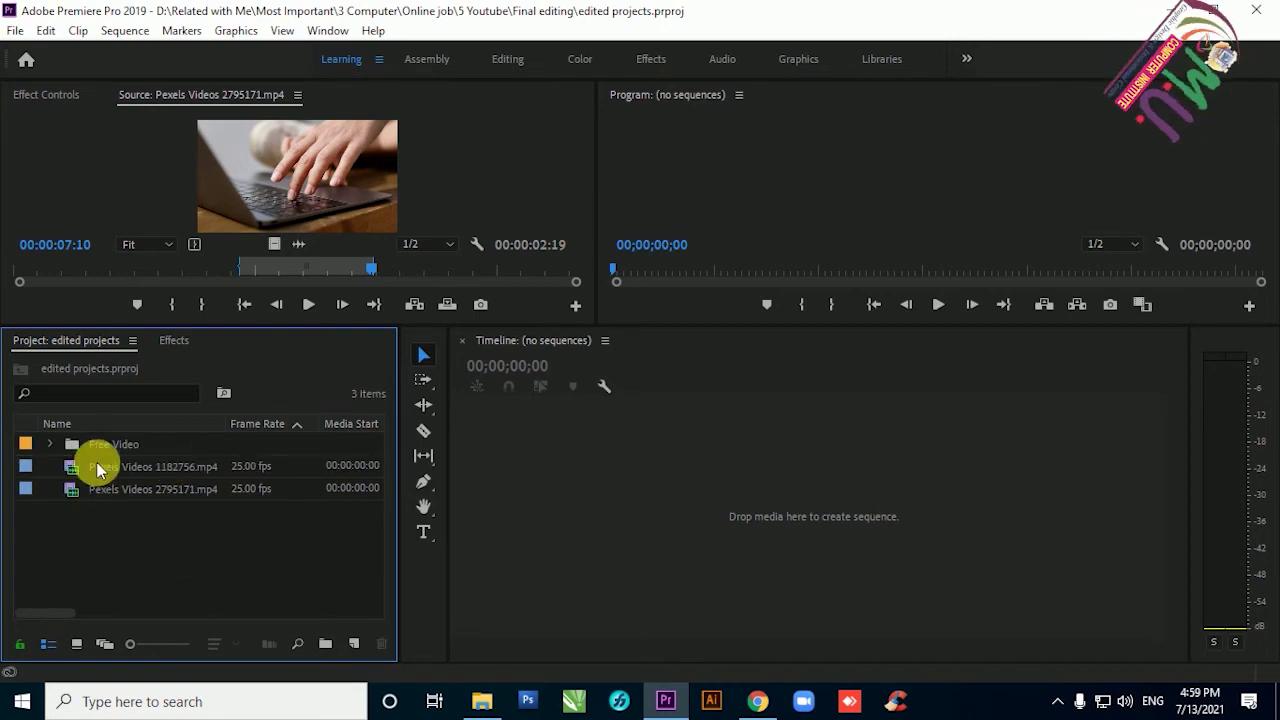
left_click(50, 444)
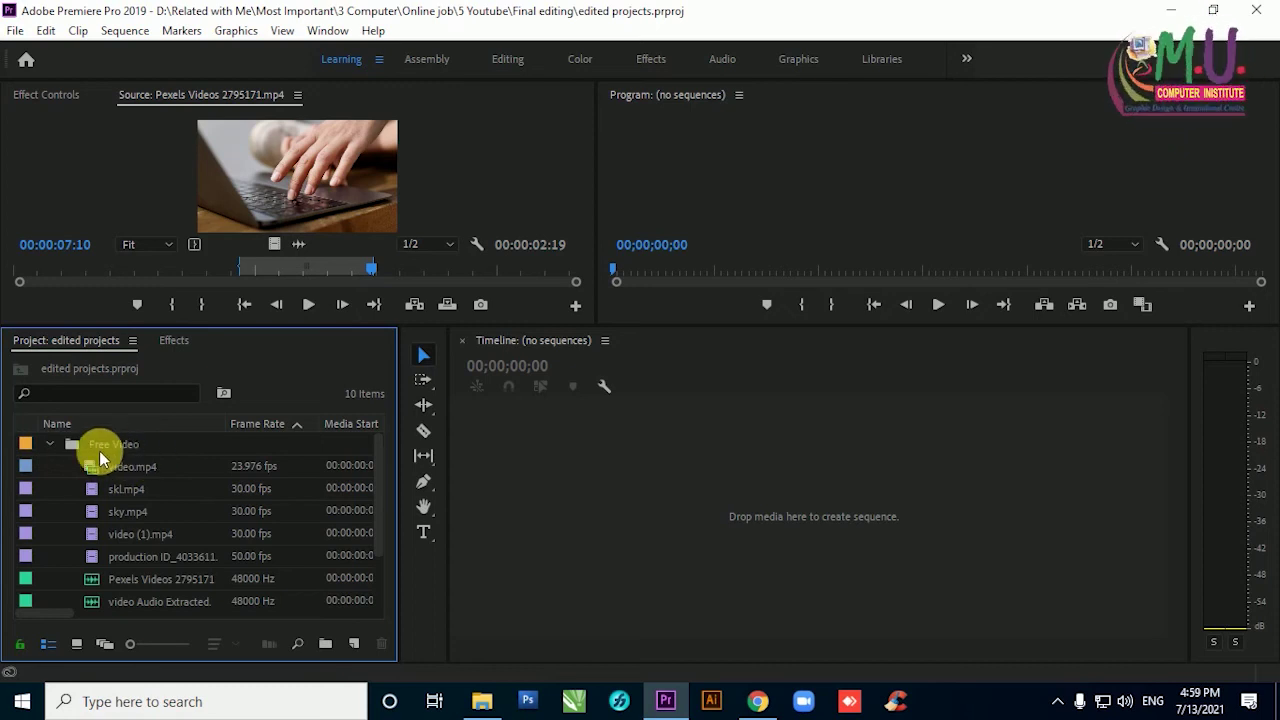
left_click(127, 511)
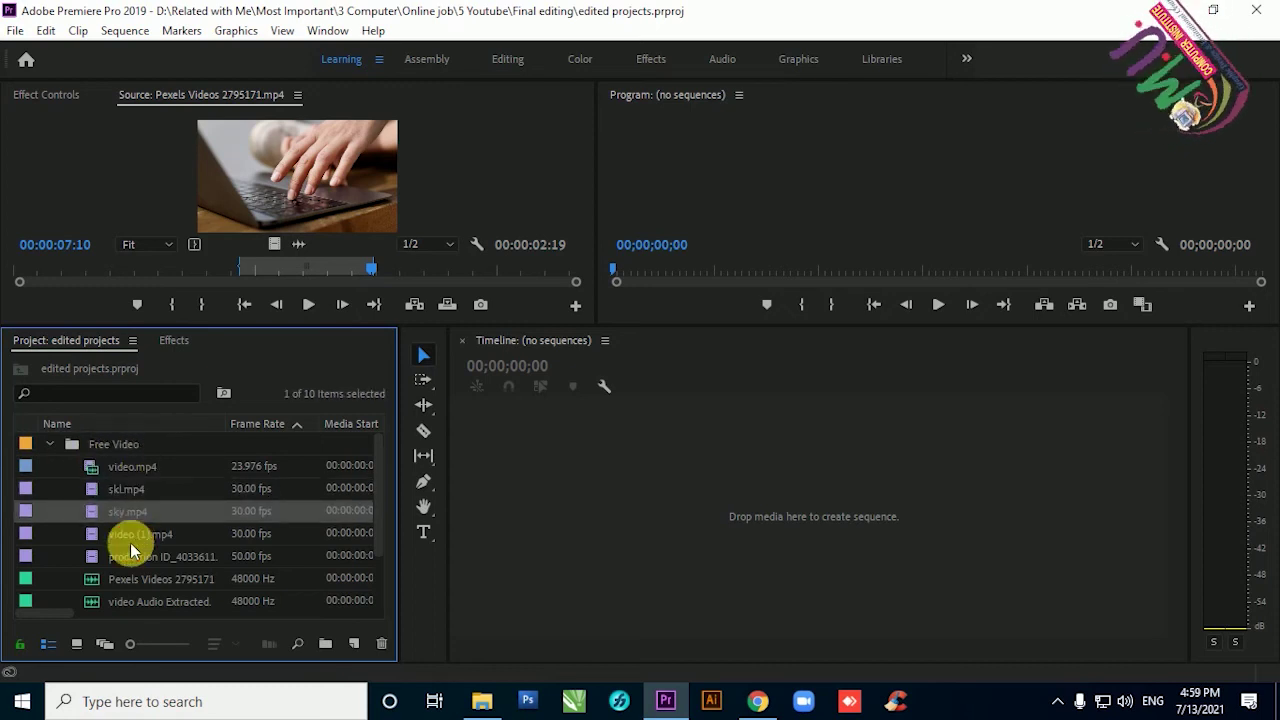
left_click(131, 540)
left_click(149, 488)
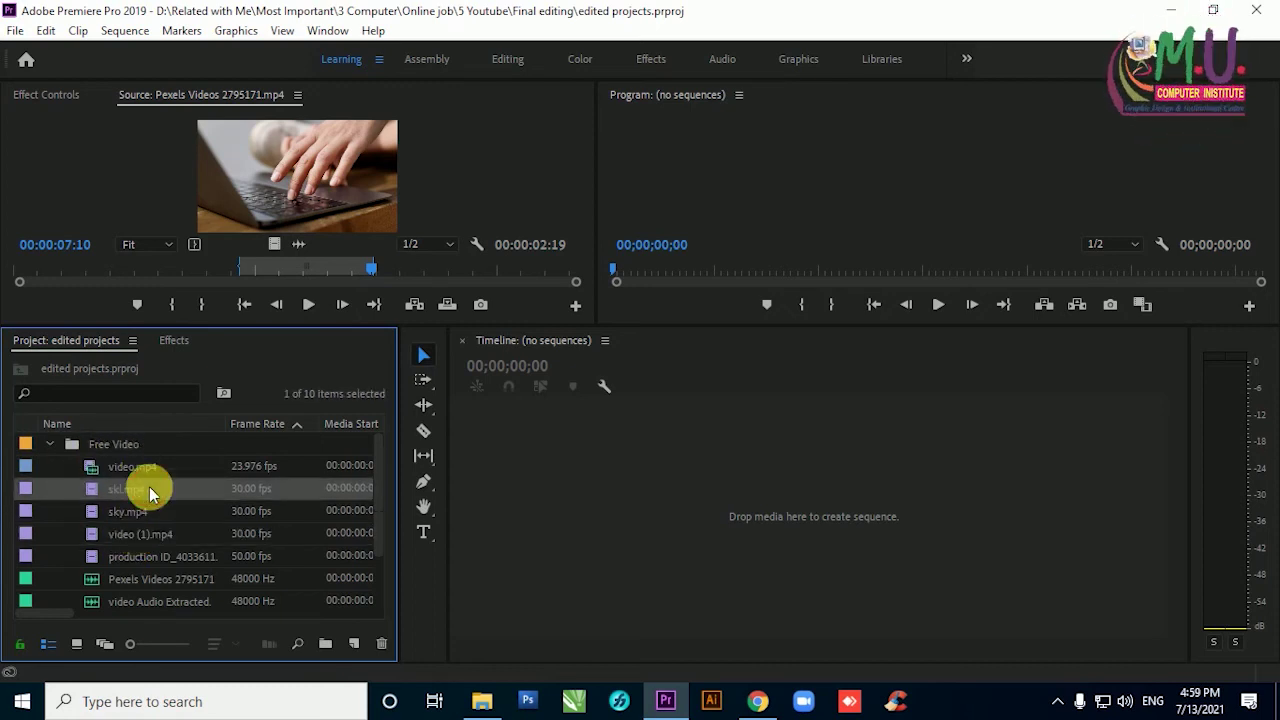
left_click(150, 515)
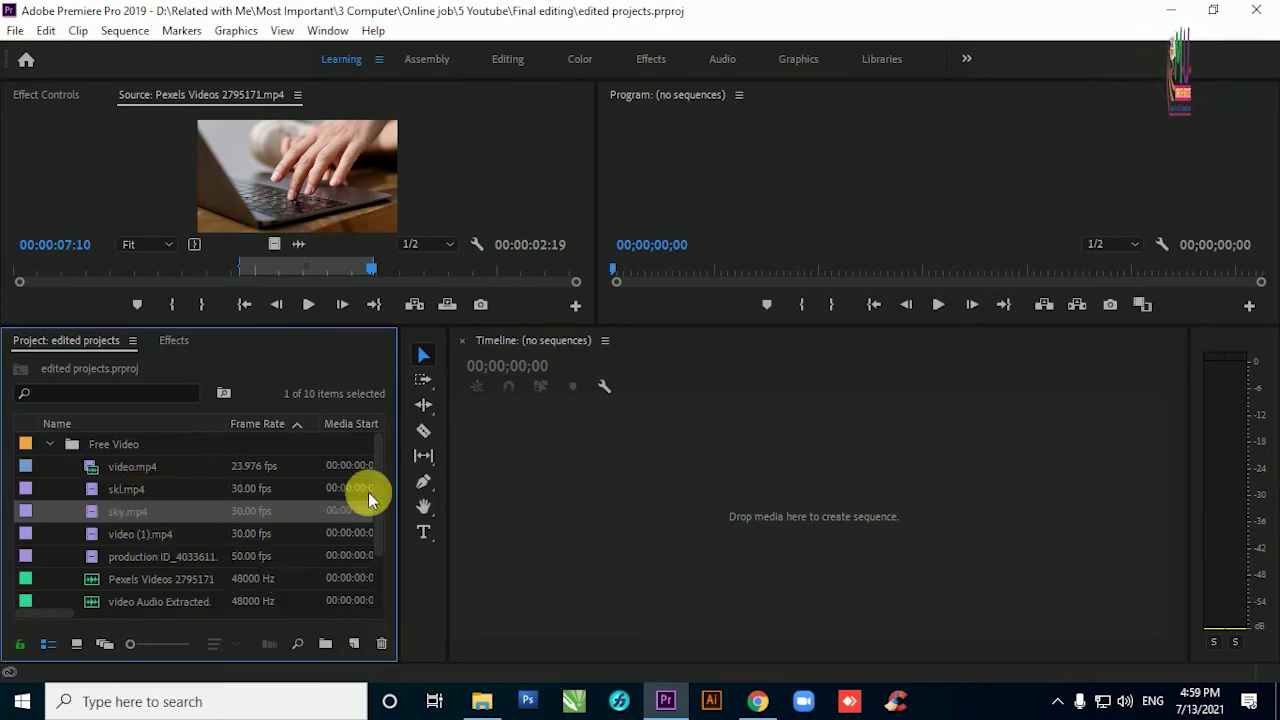
left_click_drag(380, 477, 380, 591)
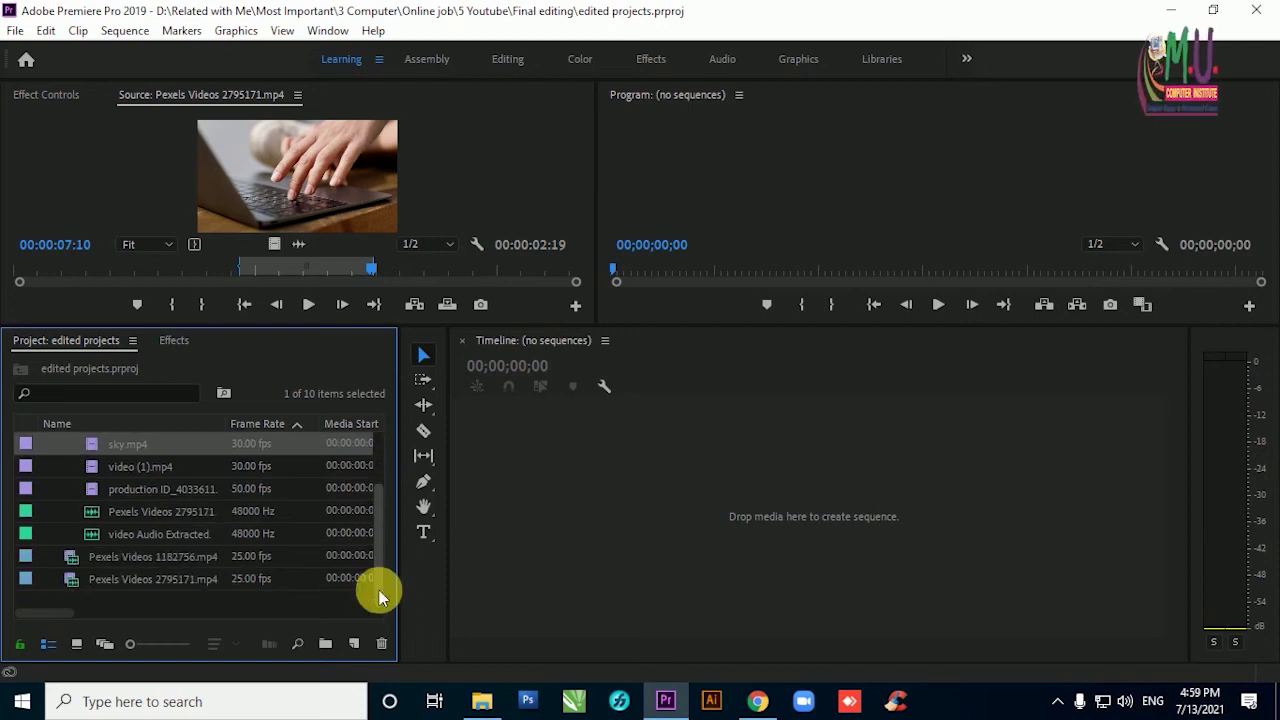
left_click(180, 603)
scroll(85, 460, "up", 2)
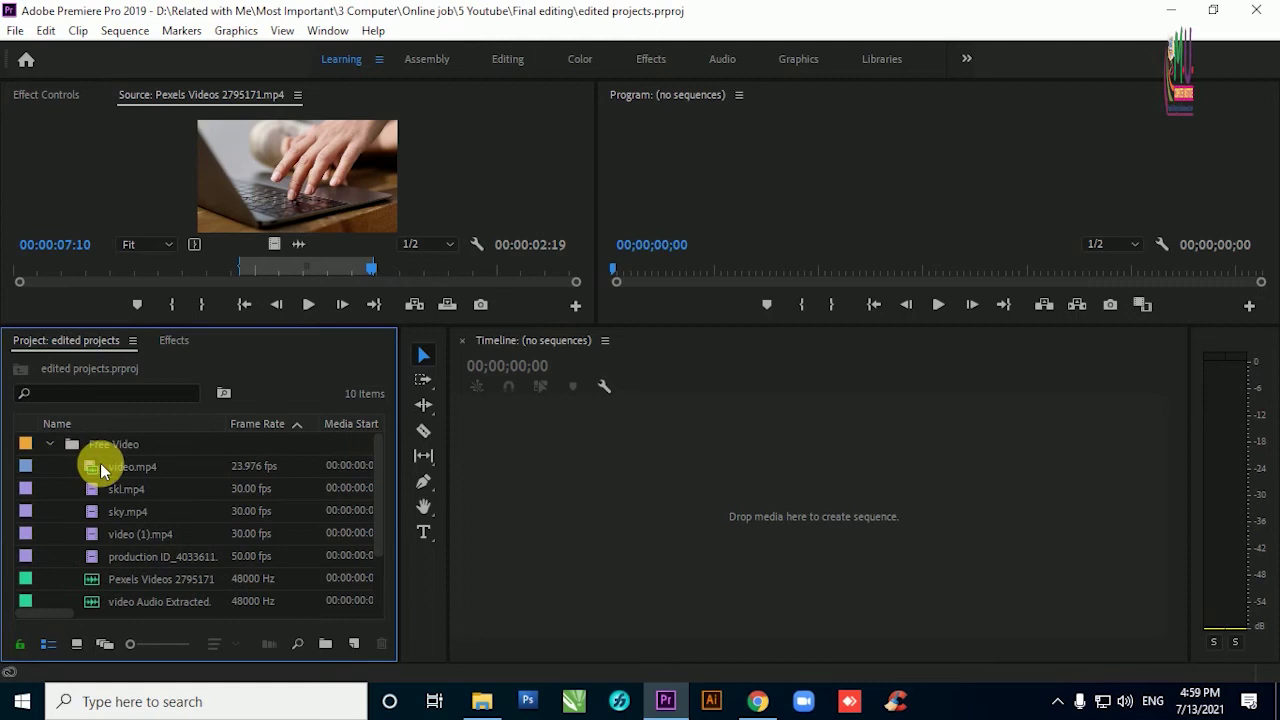
left_click(54, 443)
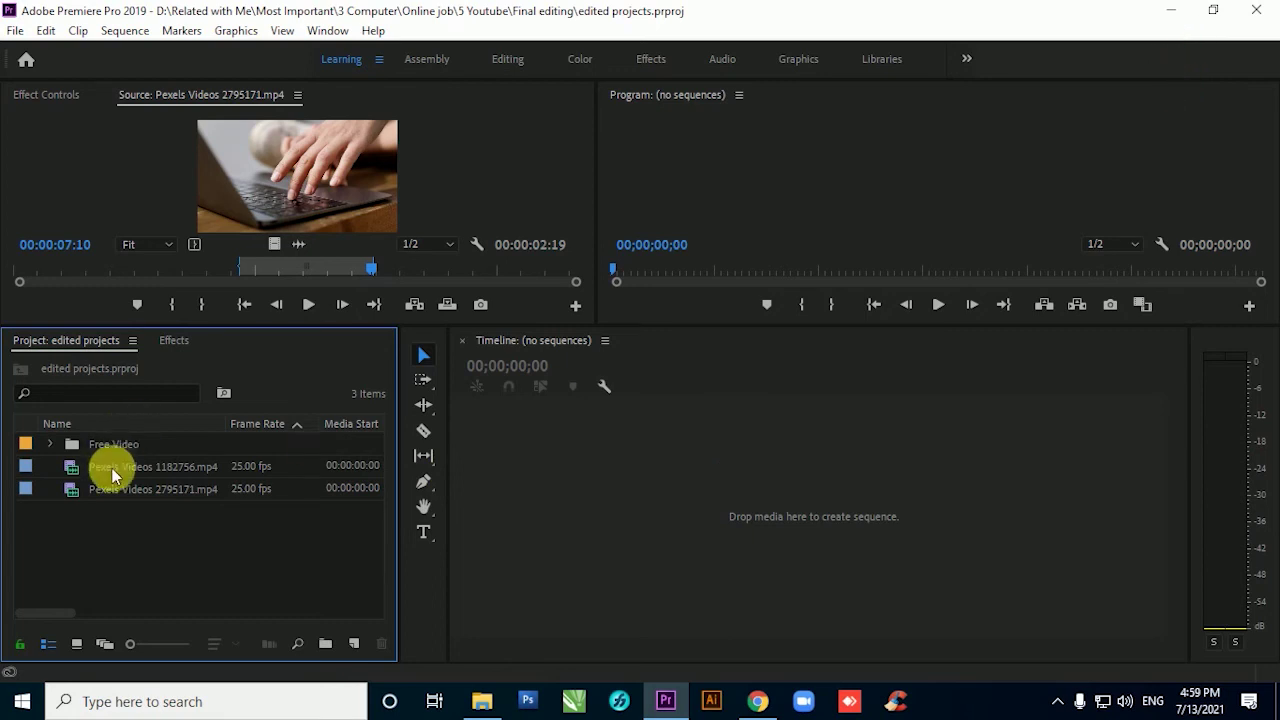
Make a sequence from Pexels Videos 1182756.mp4 in the Timeline, then delete that clip from the project.
left_click(153, 468)
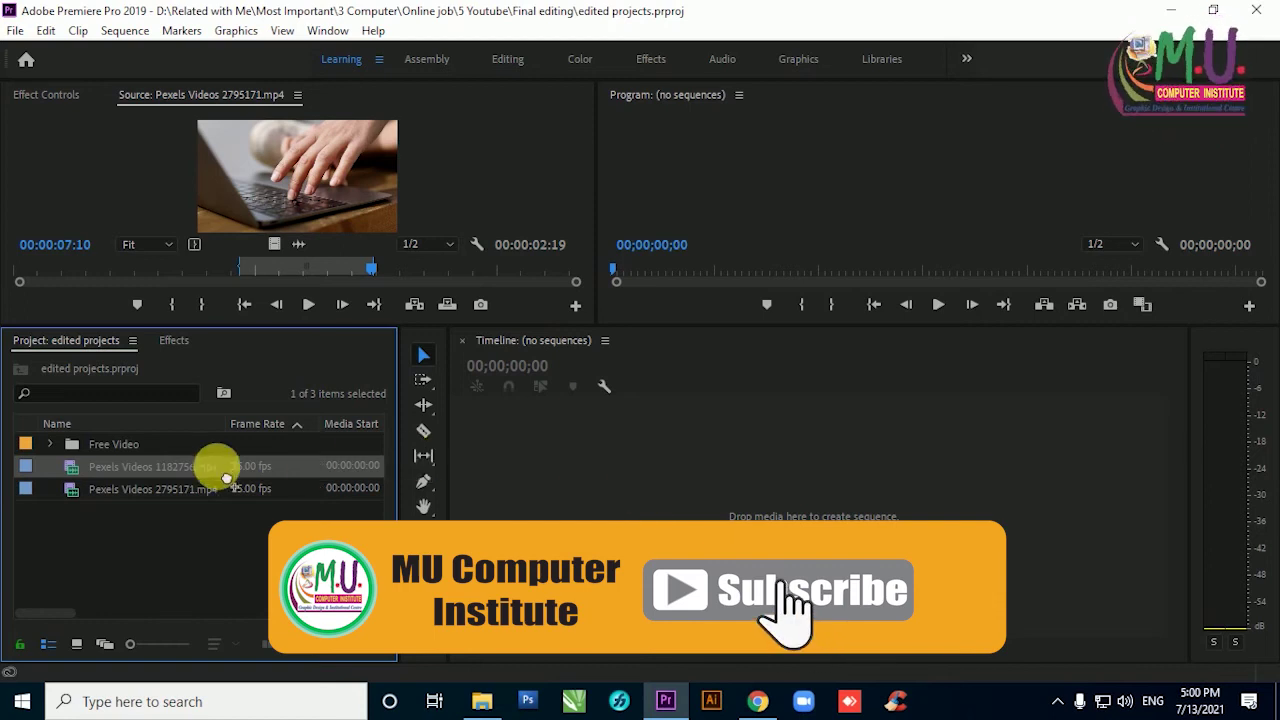
left_click_drag(141, 466, 820, 425)
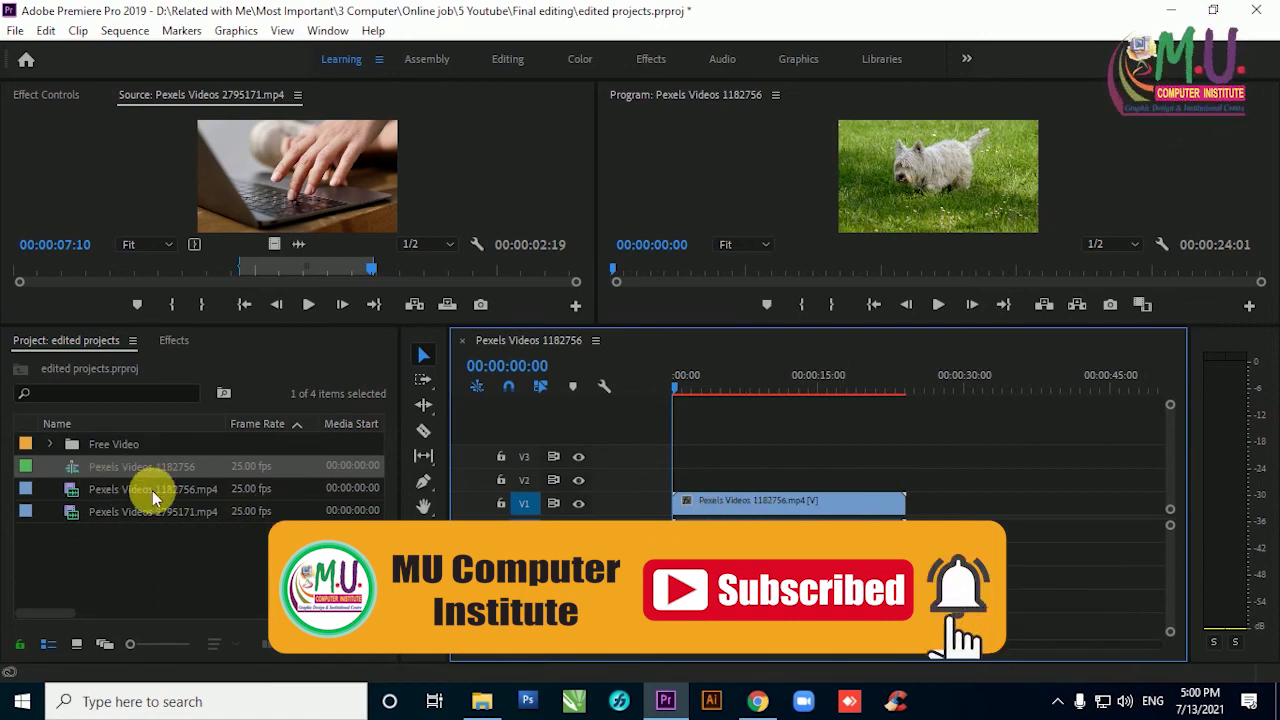
key("Delete")
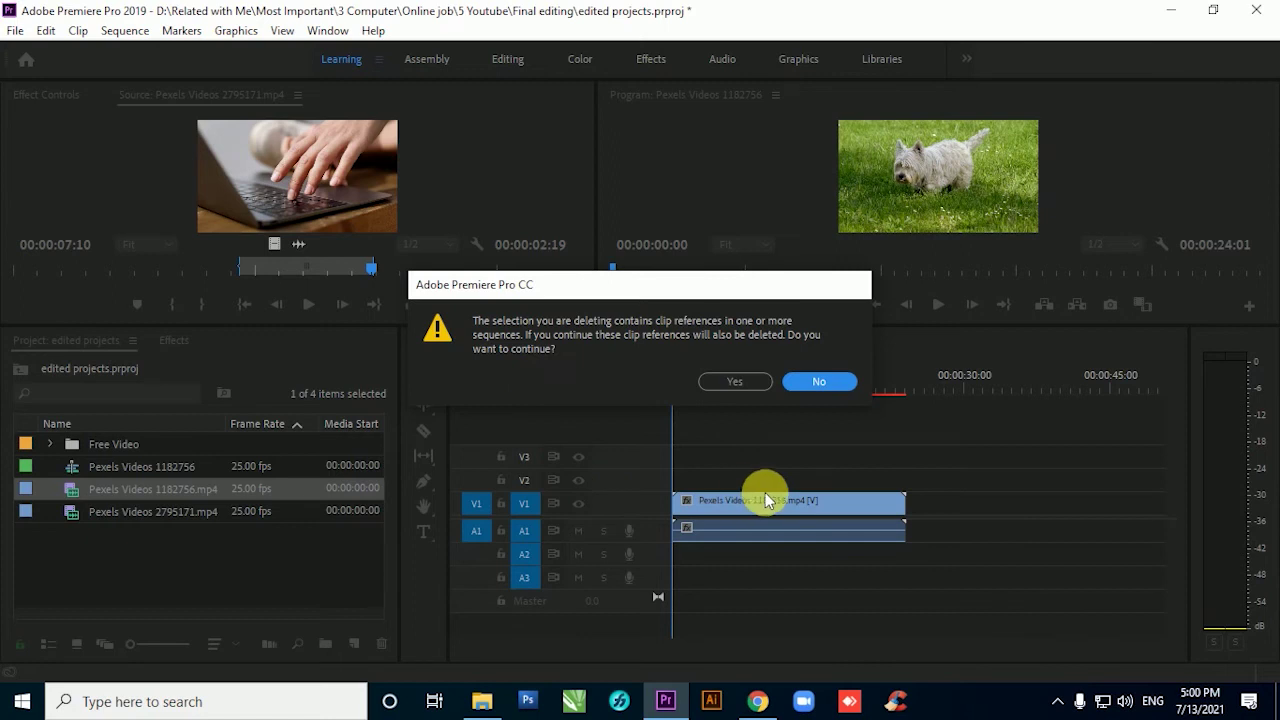
left_click(734, 382)
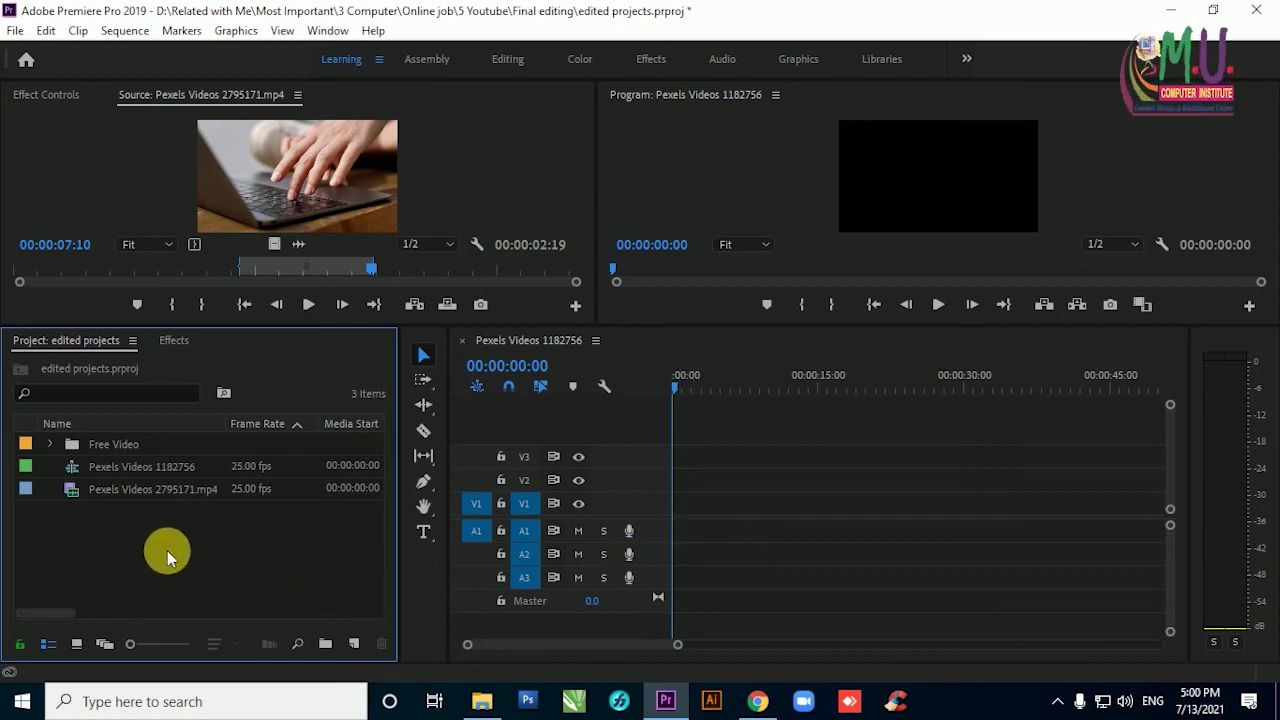
Undo the clip deletion with Ctrl+Z, and close the Edit menu without running a command.
key("ctrl+z")
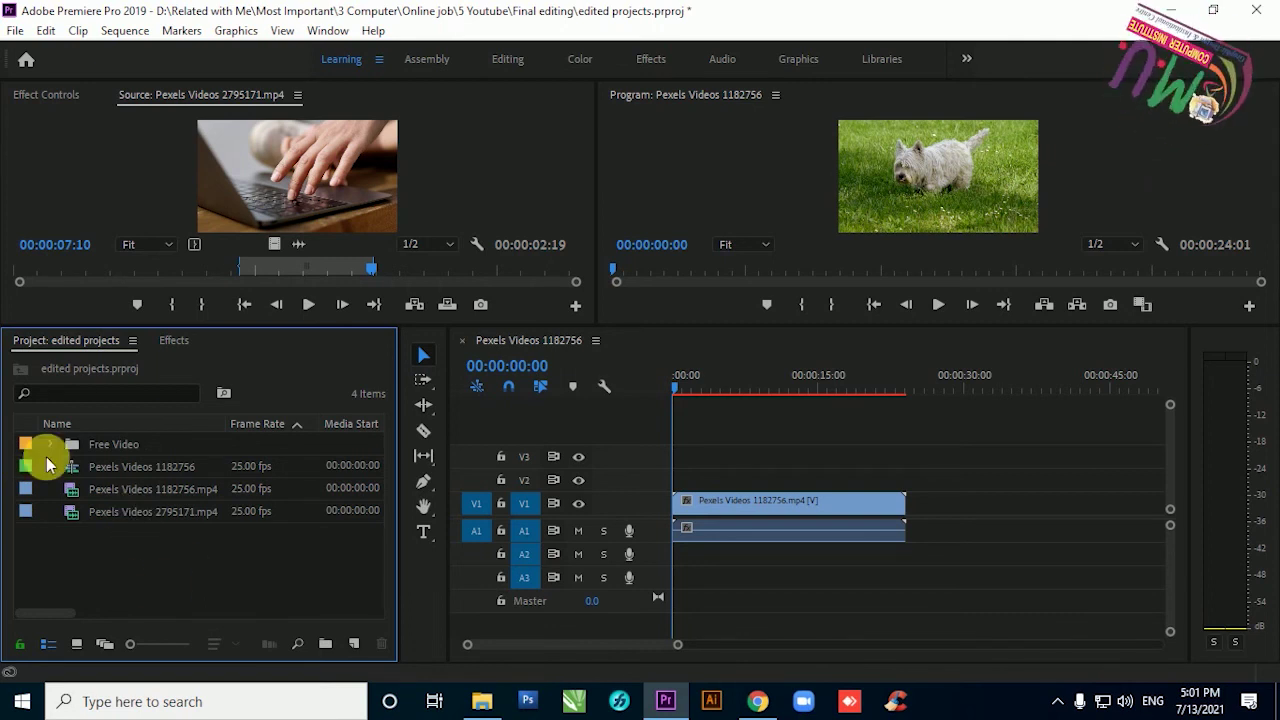
left_click(45, 31)
left_click(45, 31)
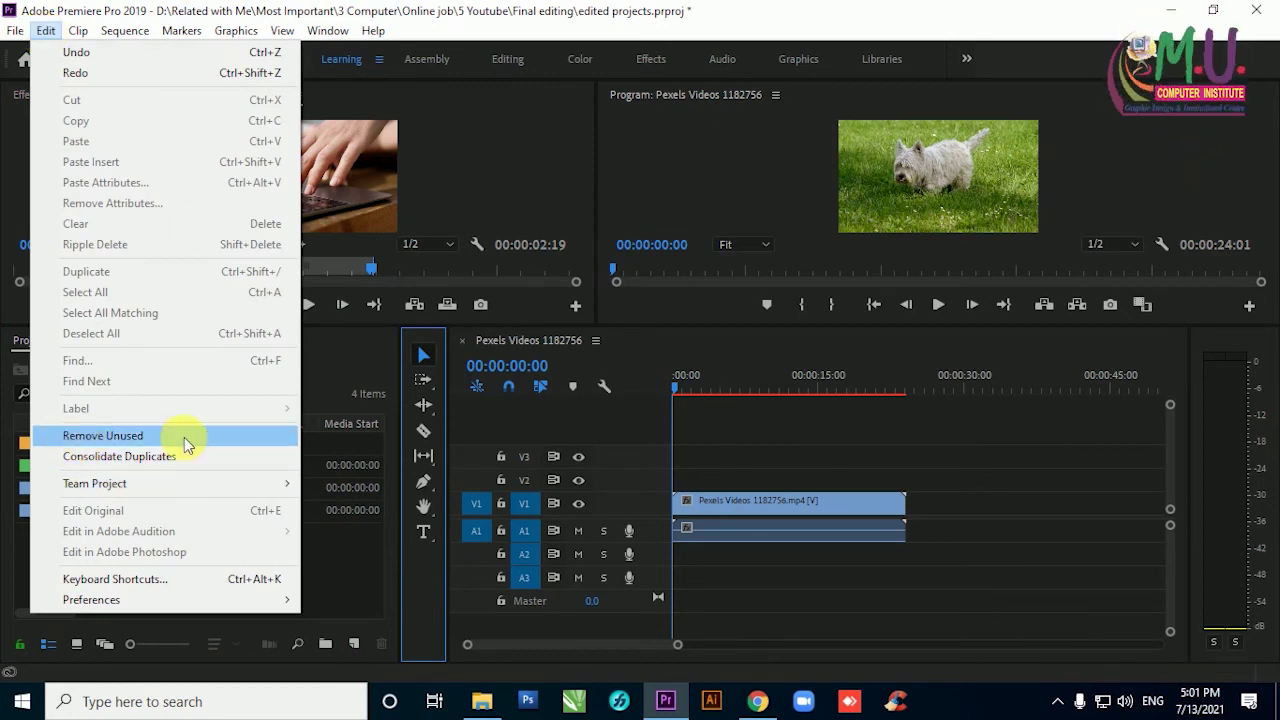
left_click(343, 582)
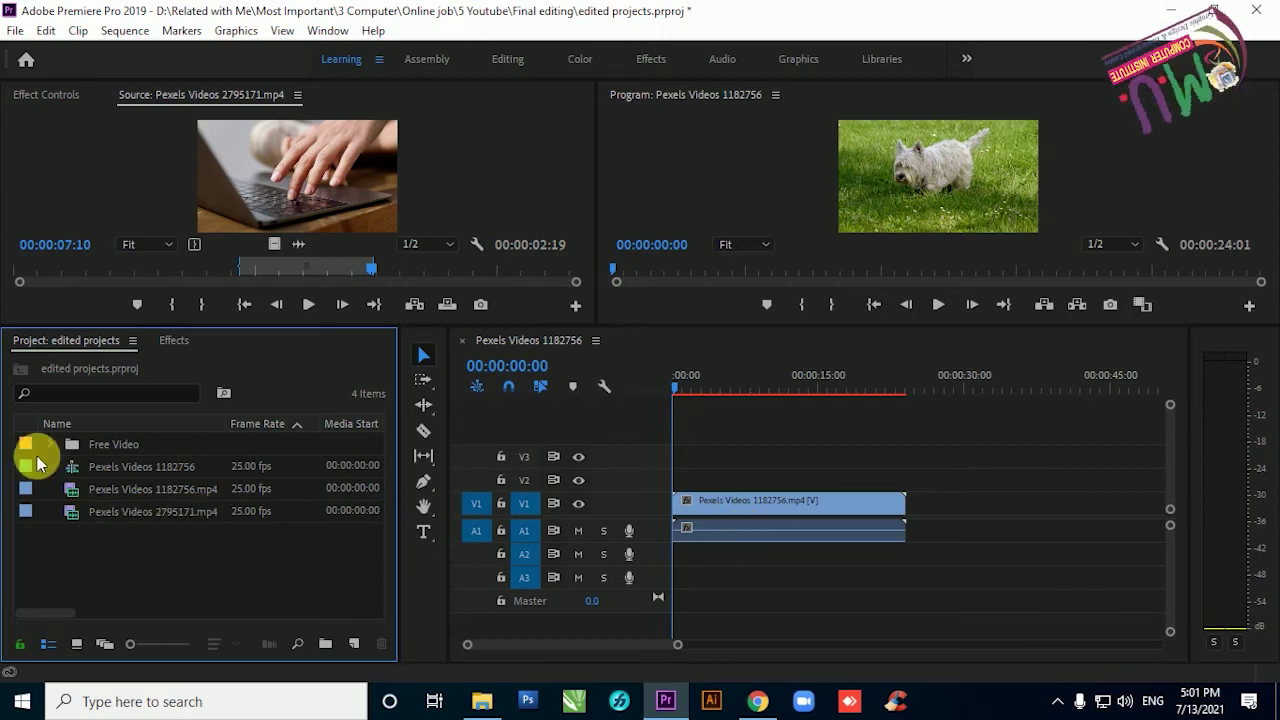
Expand the Free Video bin to check its contents, then collapse it again.
left_click(50, 444)
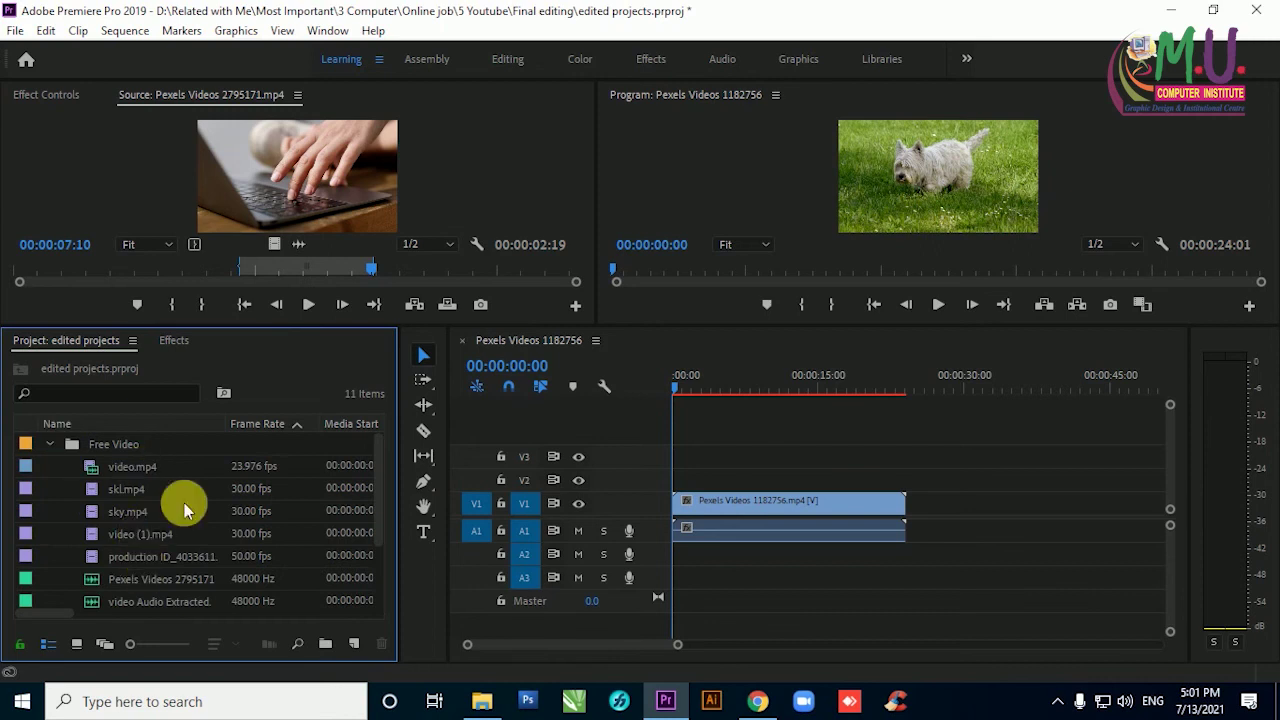
scroll(192, 553, "down", 2)
scroll(193, 548, "up", 2)
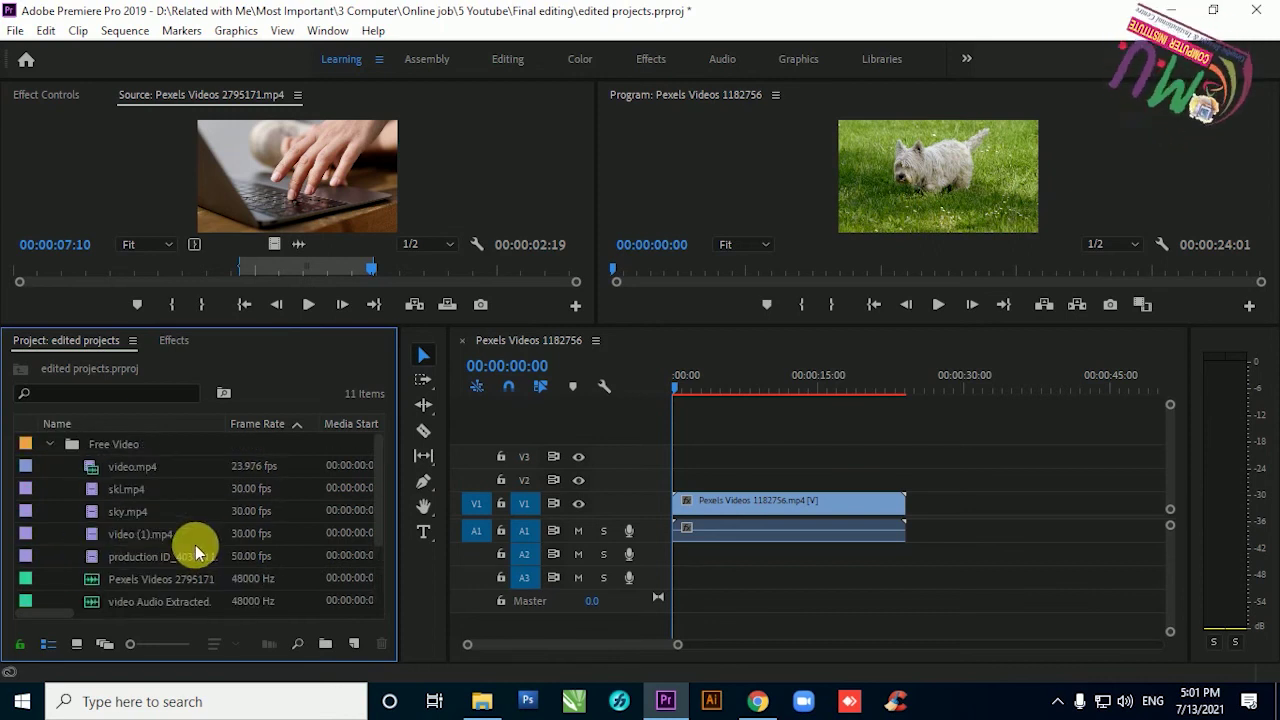
left_click(49, 444)
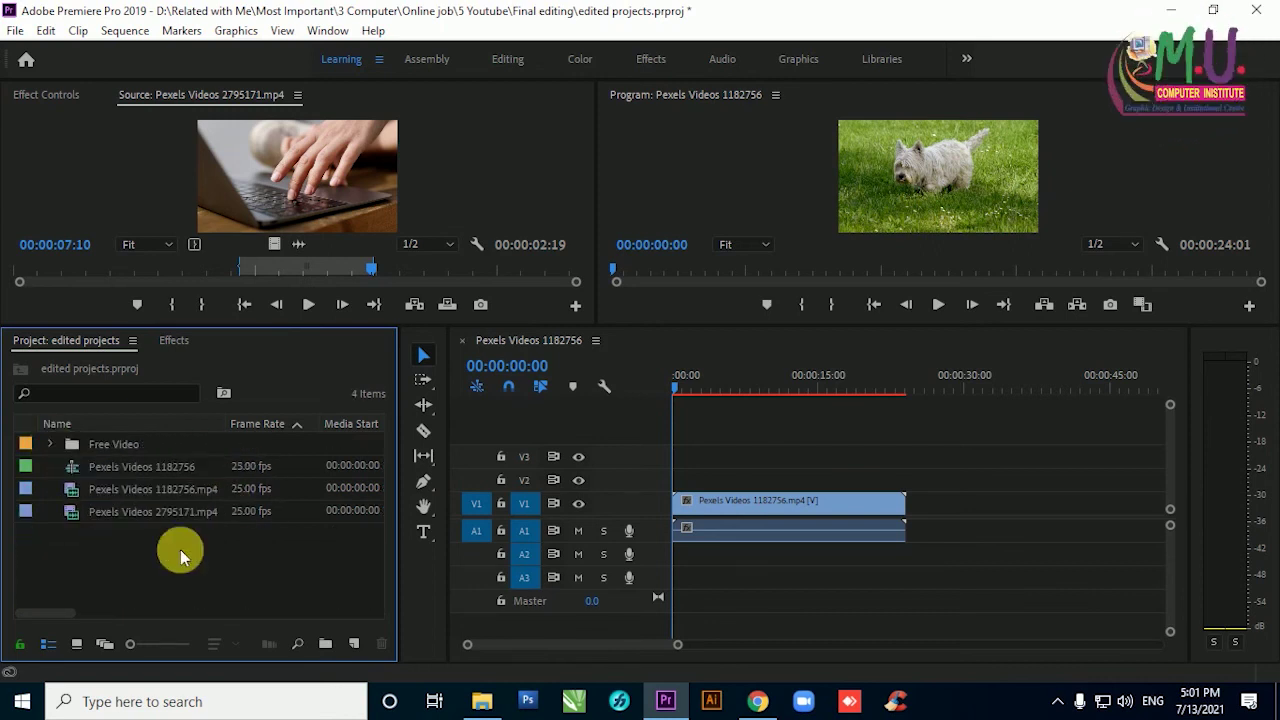
Run Edit > Remove Unused, then confirm the Free Video bin is empty and recheck the Edit menu.
left_click(45, 31)
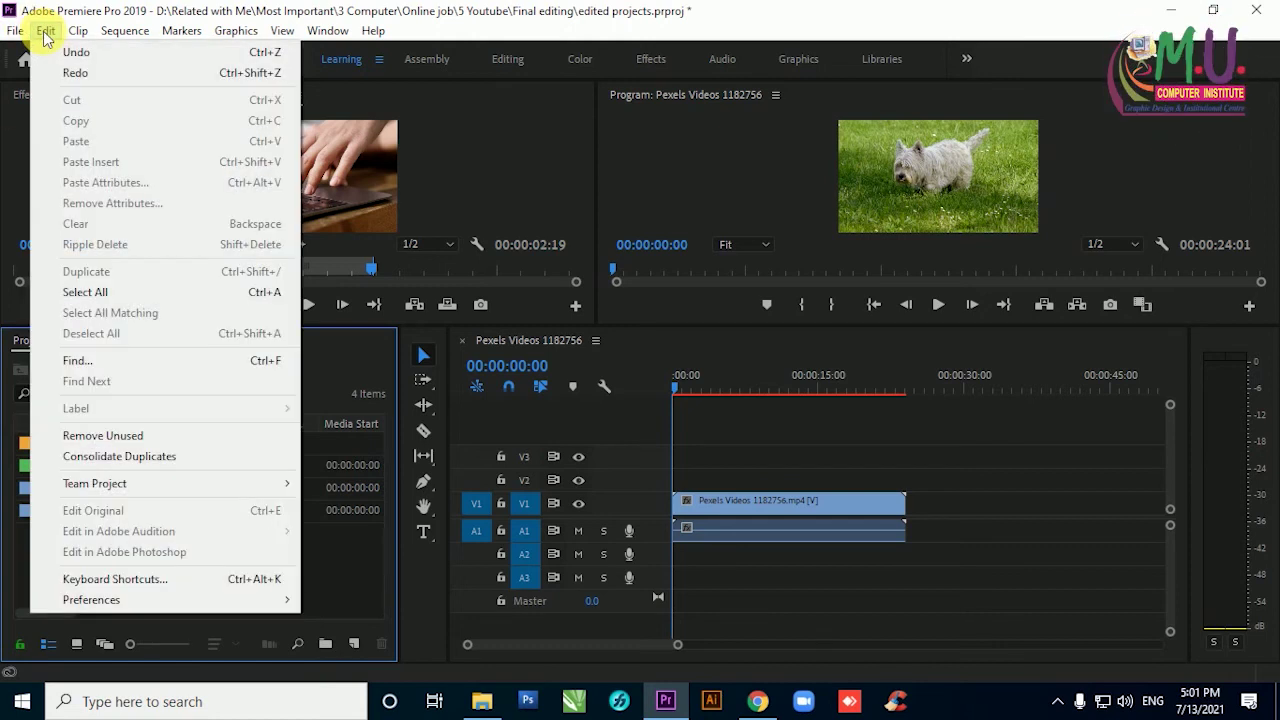
left_click(97, 437)
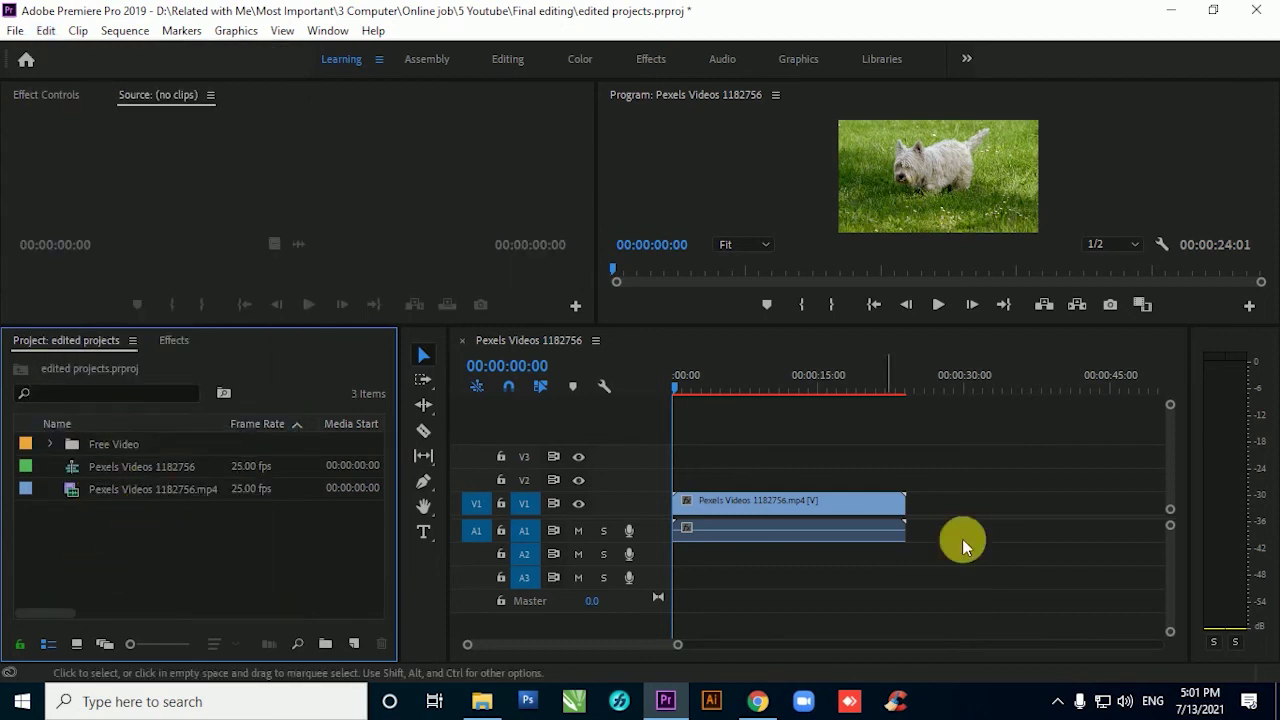
left_click(48, 444)
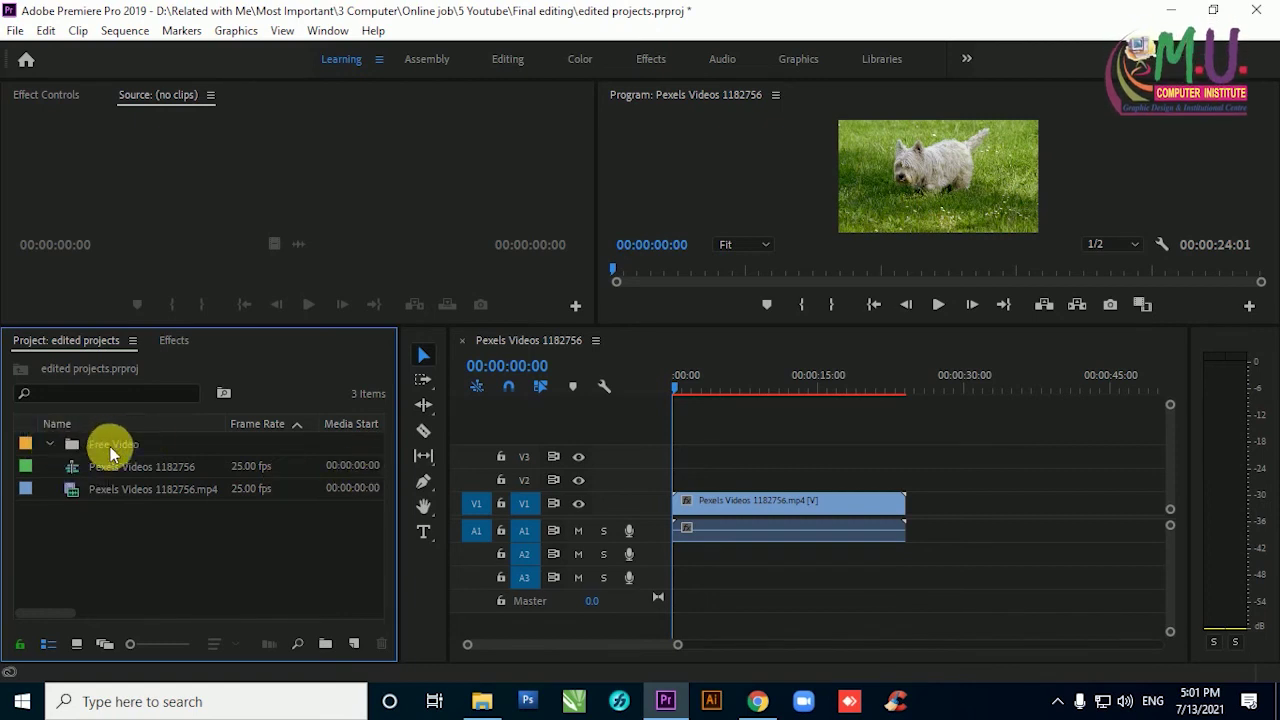
left_click(48, 447)
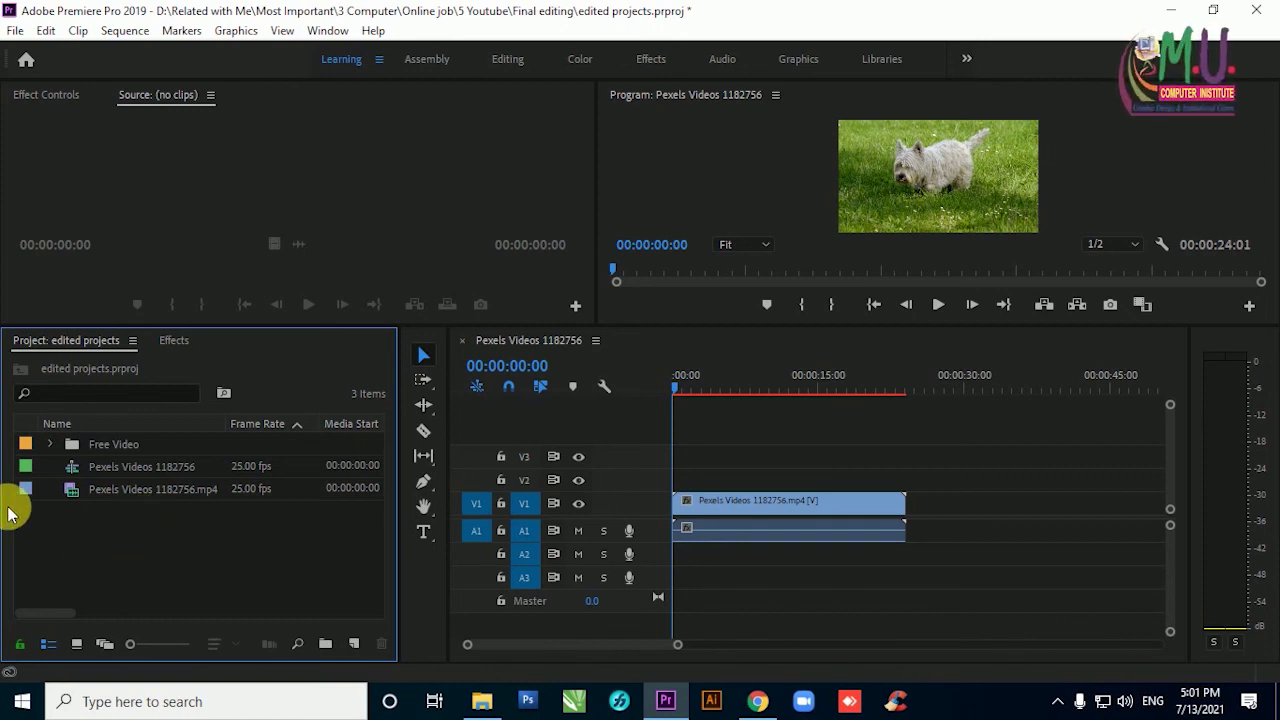
left_click(47, 30)
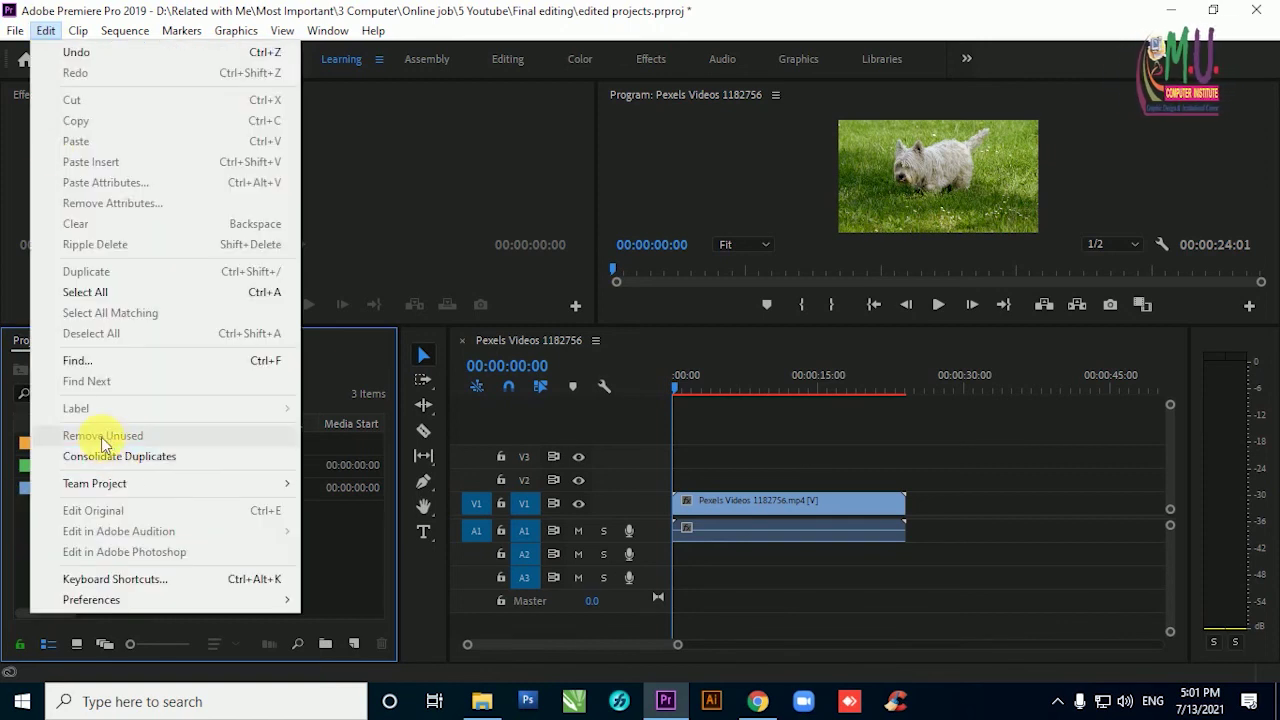
left_click(345, 573)
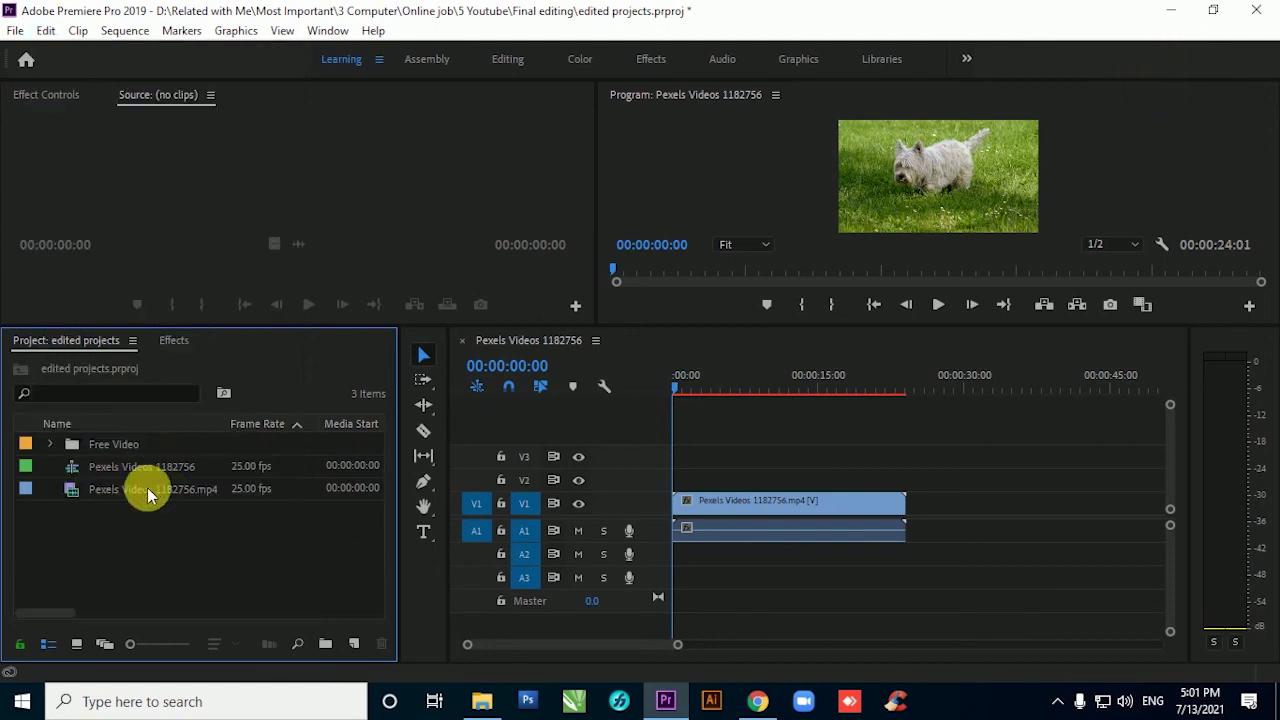
mouse_move(147, 487)
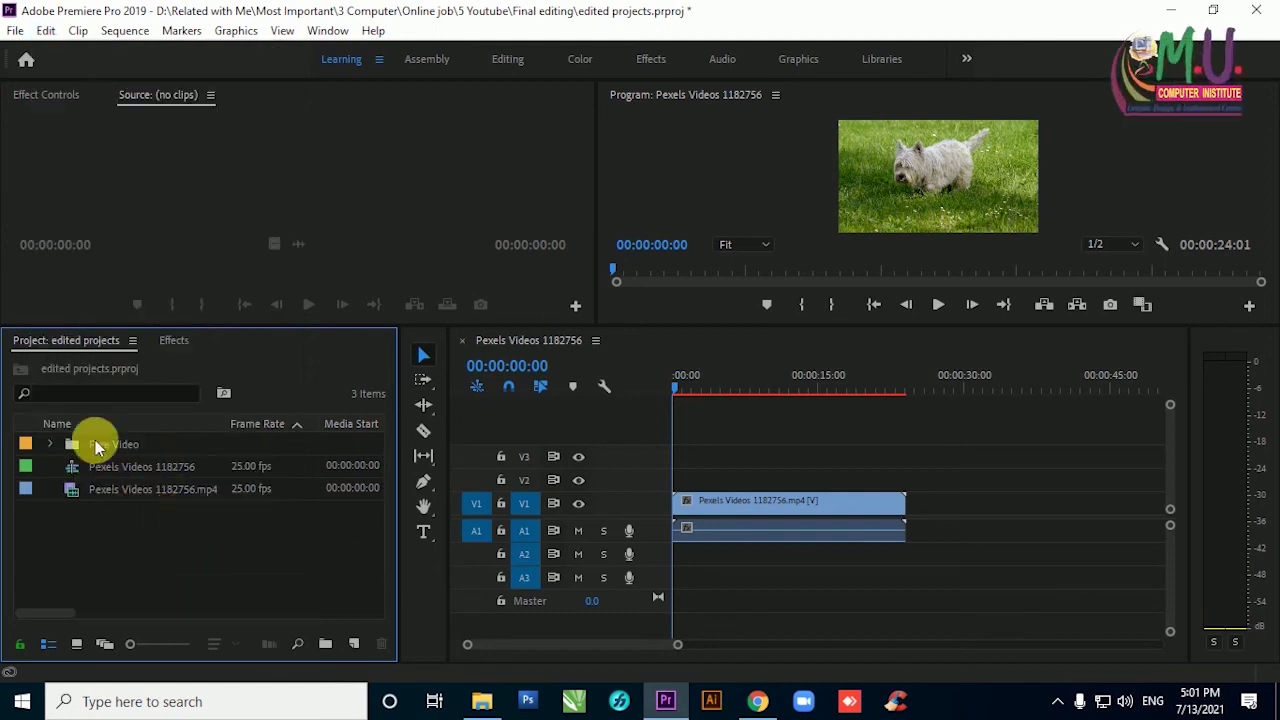